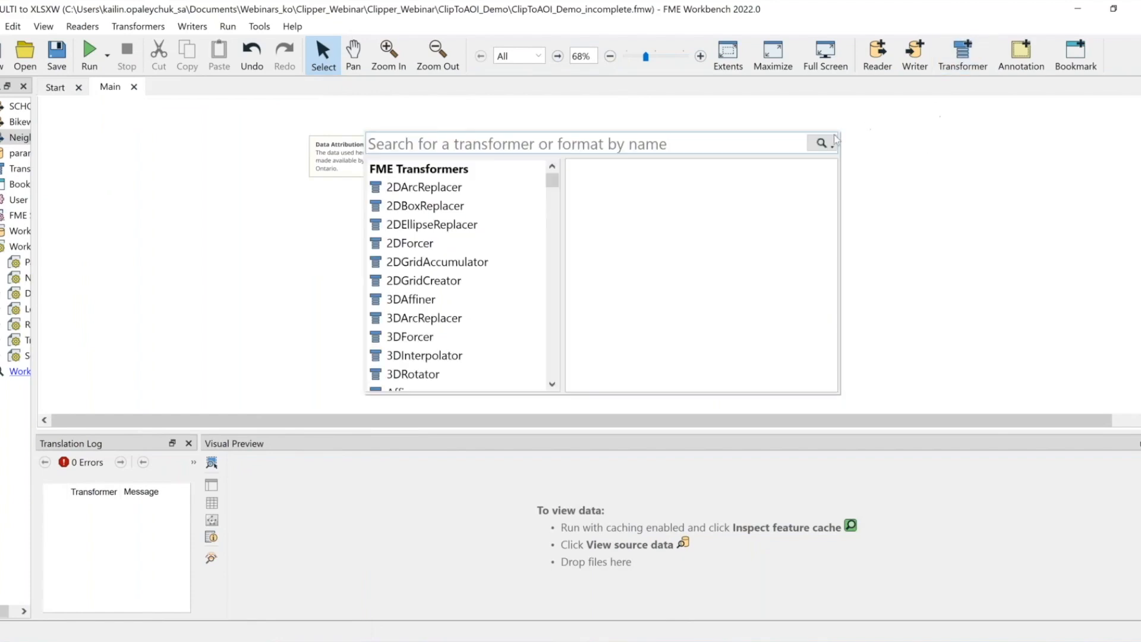
Run the workspace with its default parameter values
{"action": "key", "text": "Escape"}
{"action": "scroll", "coordinate": [719, 158], "scroll_direction": "up", "scroll_amount": 1}
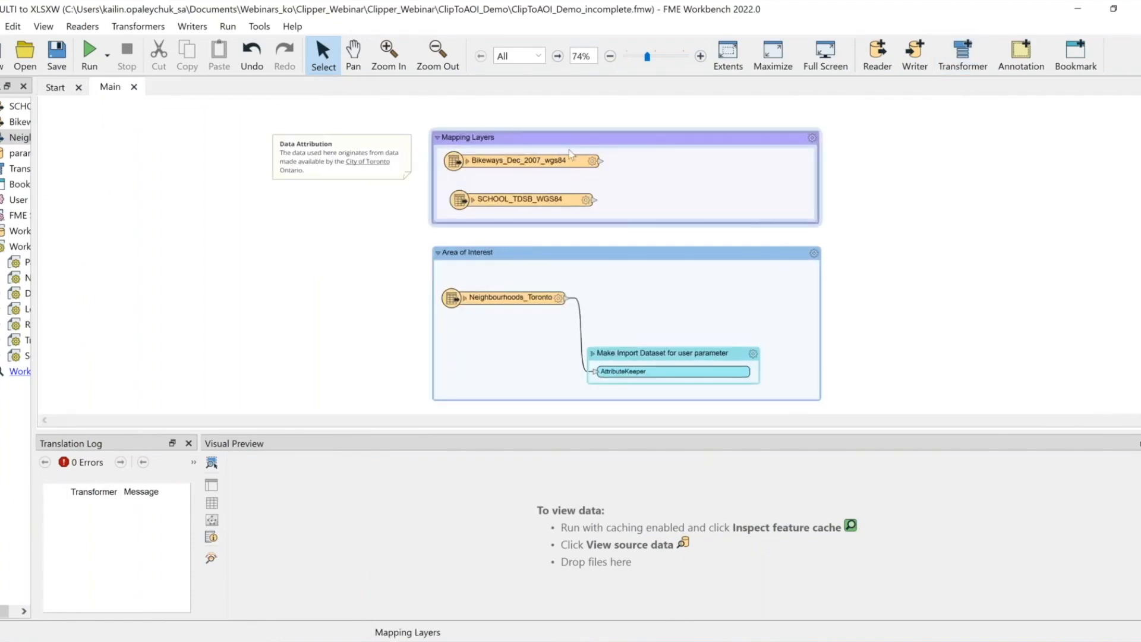
{"action": "left_click", "coordinate": [549, 163]}
{"action": "left_click", "coordinate": [552, 203]}
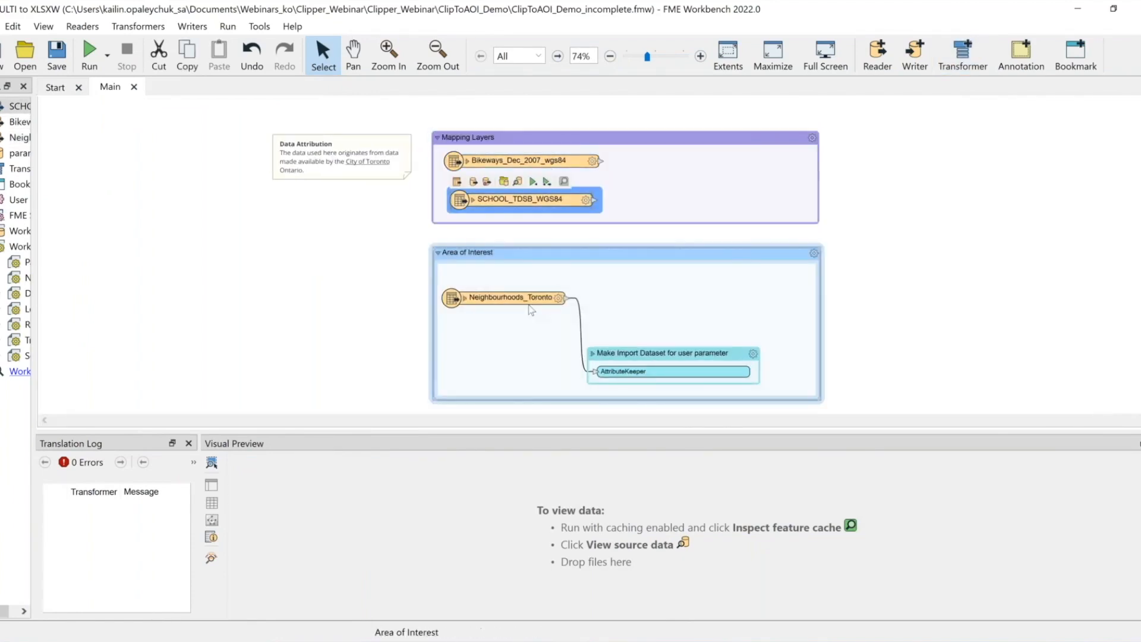
{"action": "left_click", "coordinate": [511, 297]}
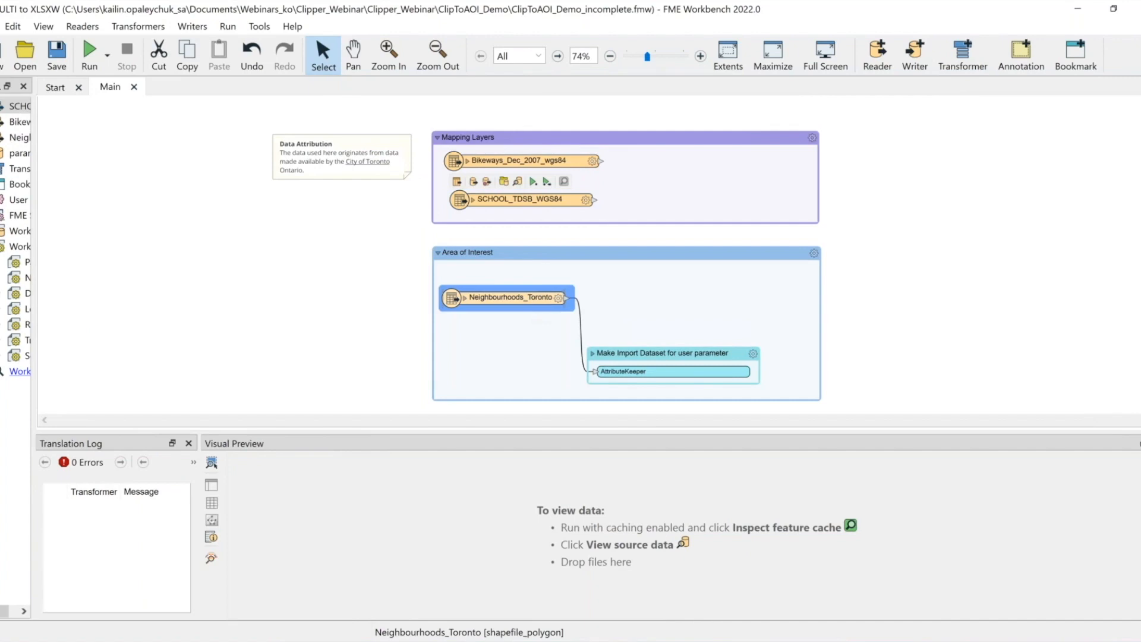
{"action": "left_click", "coordinate": [541, 240]}
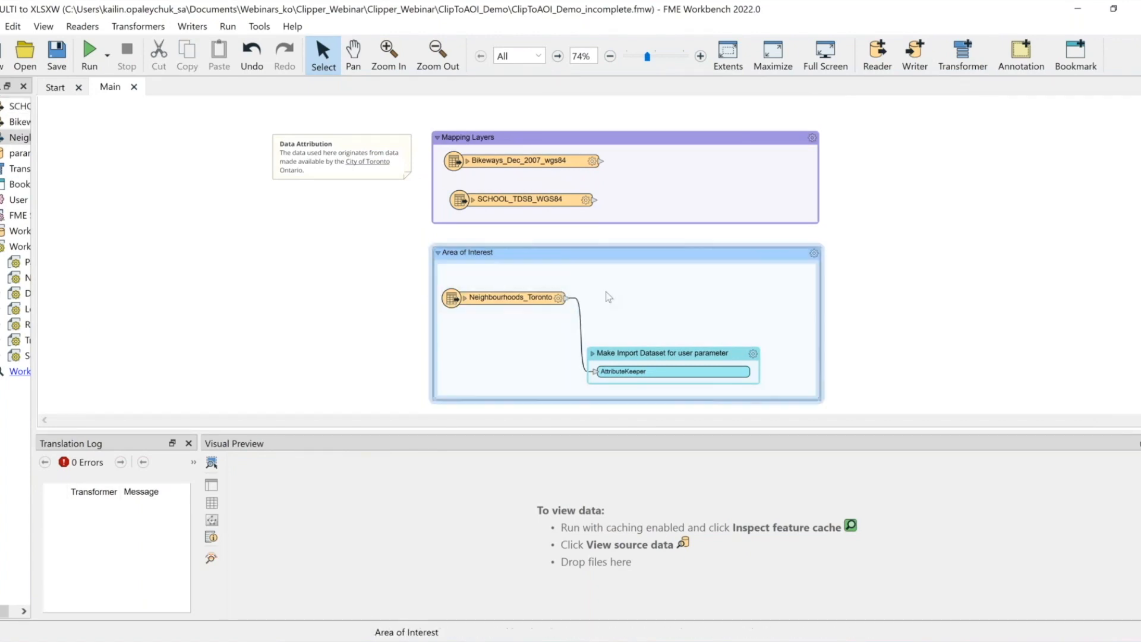
{"action": "left_click", "coordinate": [89, 52]}
{"action": "key", "text": "Return"}
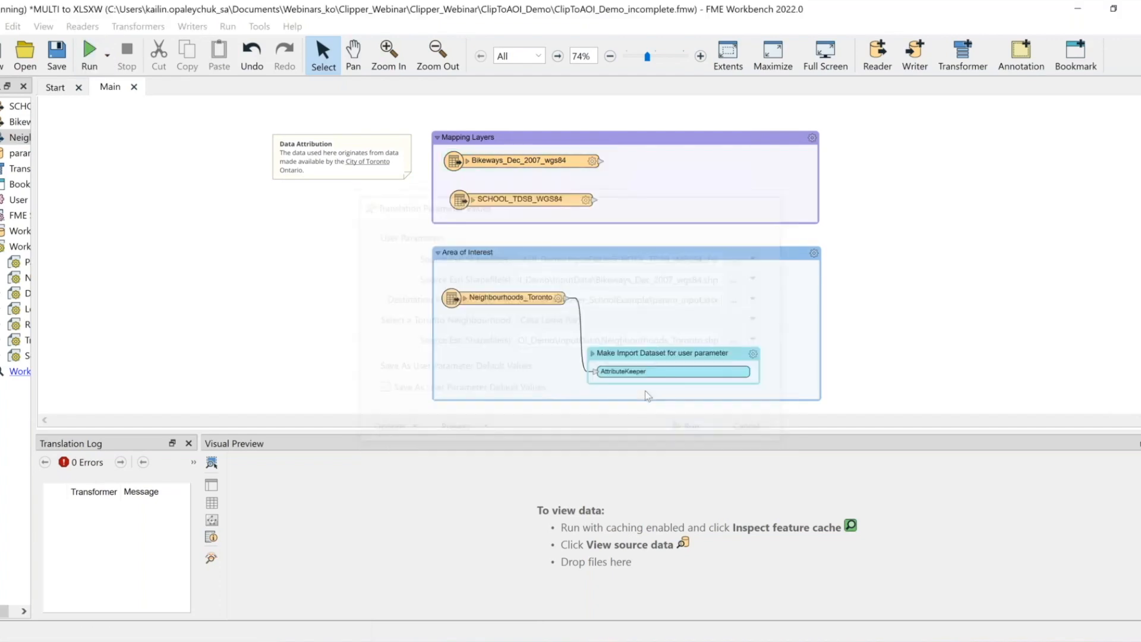
{"action": "left_click_drag", "start_coordinate": [201, 447], "coordinate": [337, 447]}
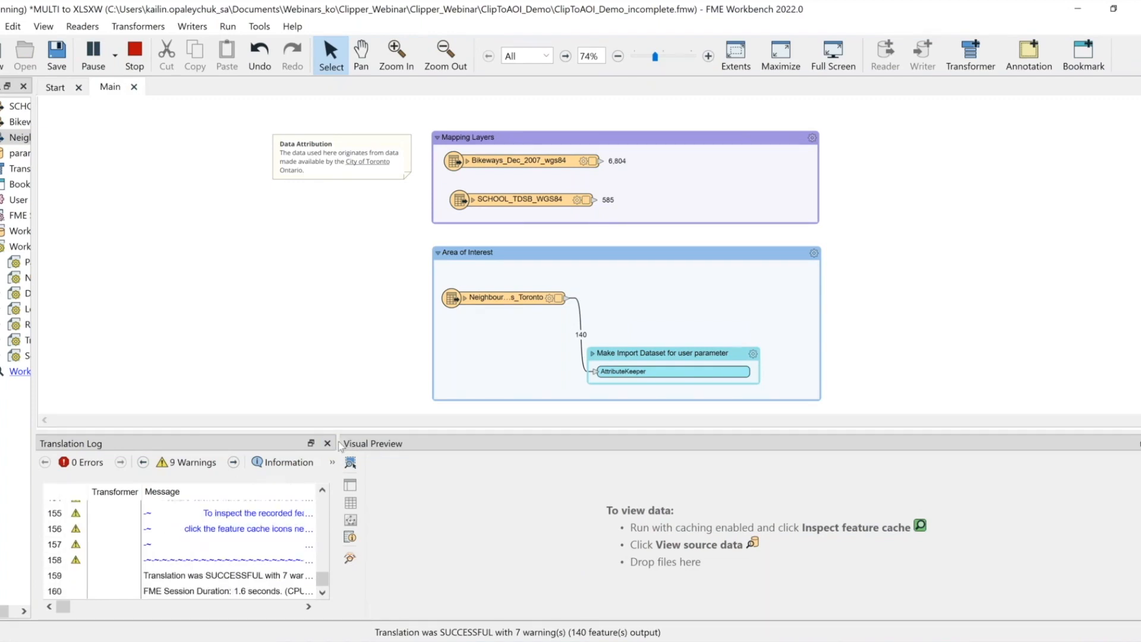
Inspect the cached features of the bikeways, schools and neighbourhoods readers in Visual Preview
{"action": "left_click", "coordinate": [593, 160]}
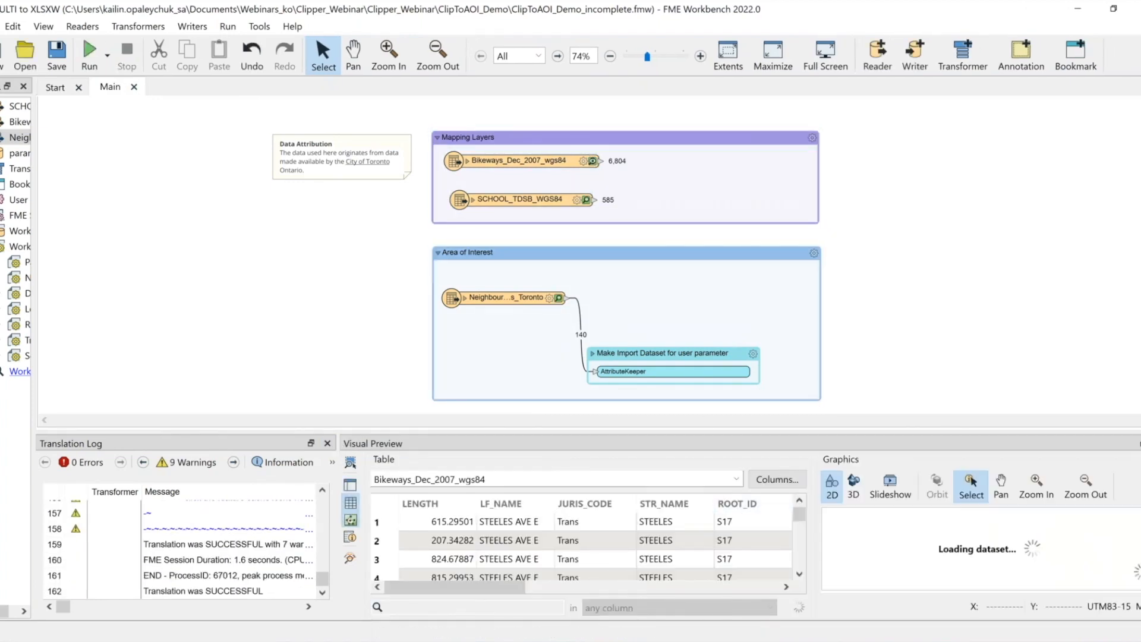
{"action": "left_click", "coordinate": [327, 444]}
{"action": "left_click_drag", "start_coordinate": [397, 433], "coordinate": [418, 378]}
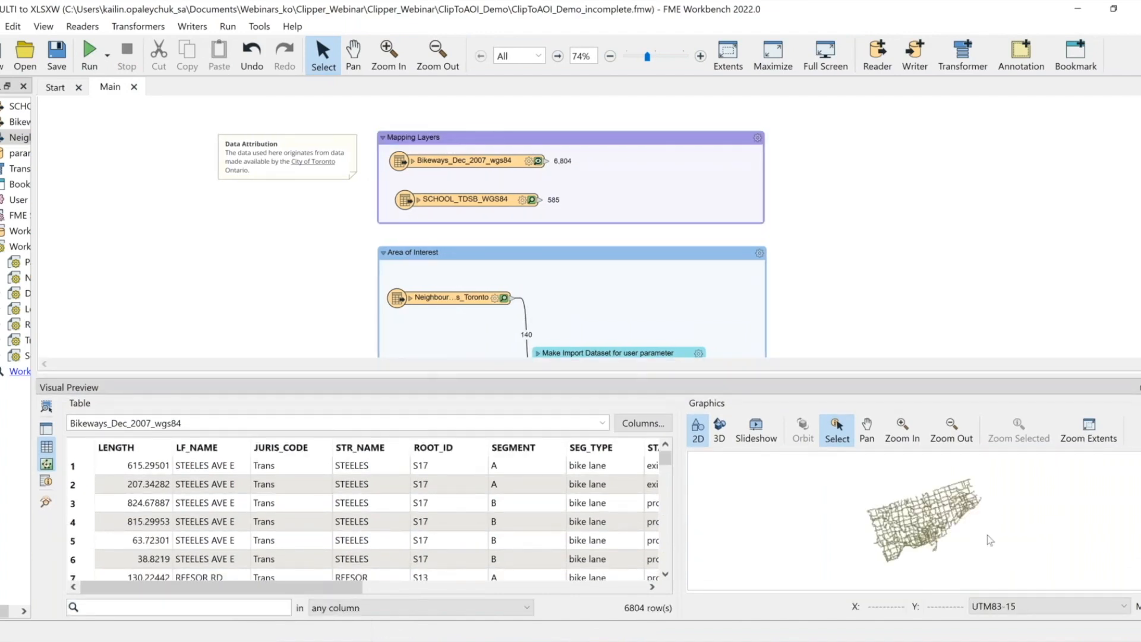
{"action": "left_click", "coordinate": [532, 200]}
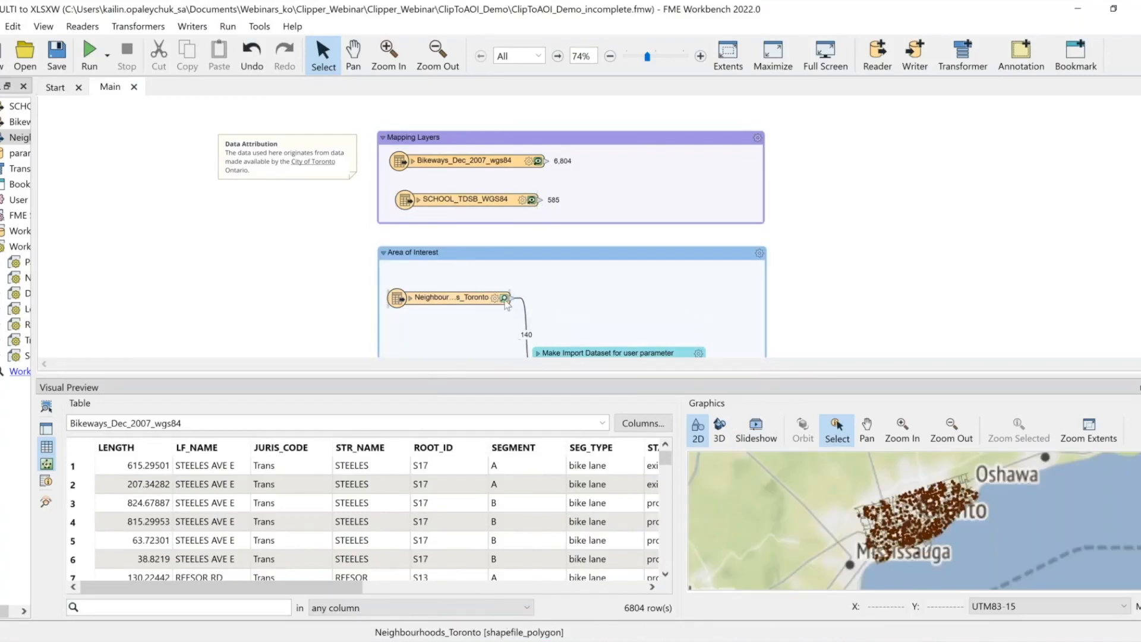
{"action": "left_click", "coordinate": [505, 299]}
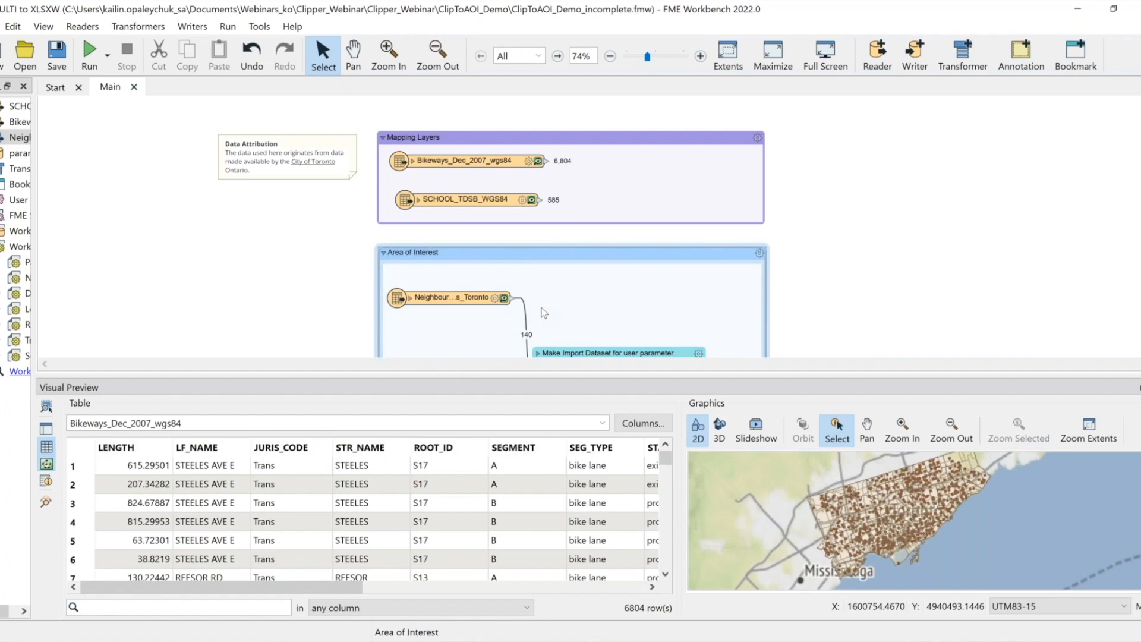
Add a Tester transformer and connect the neighbourhoods reader output to its input
{"action": "type", "text": "tester"}
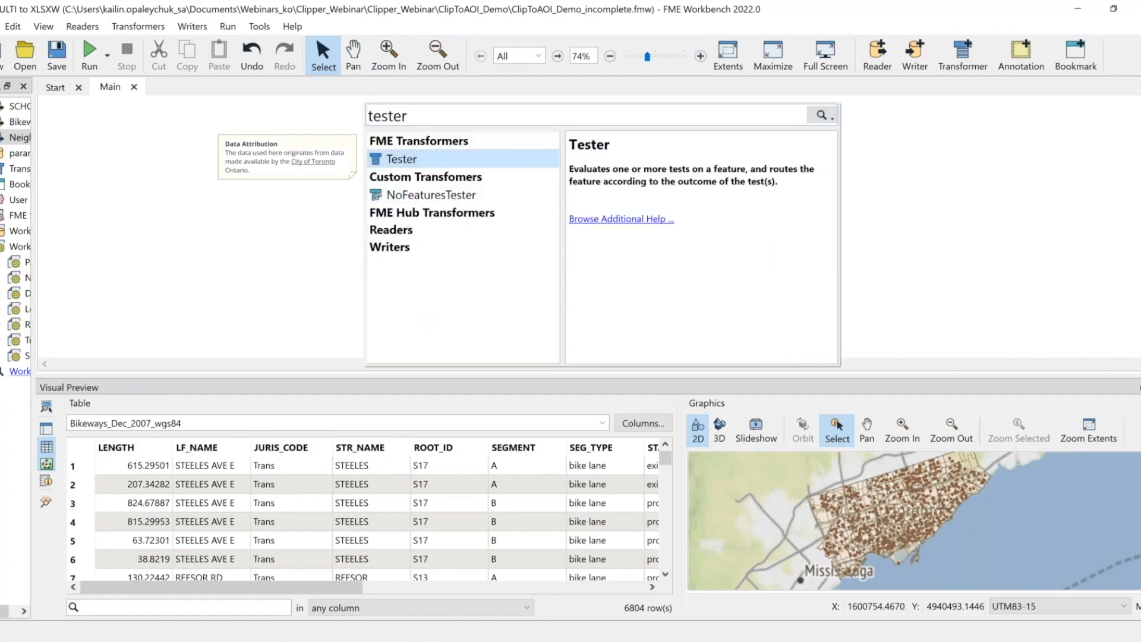
{"action": "key", "text": "Return"}
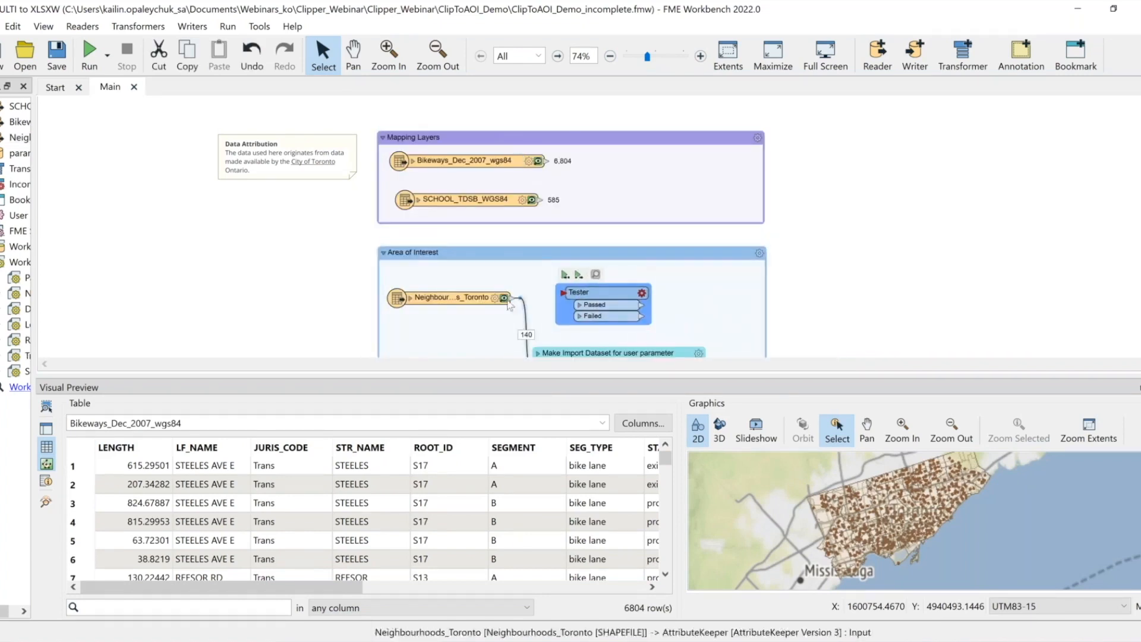
{"action": "left_click_drag", "start_coordinate": [512, 297], "coordinate": [601, 303]}
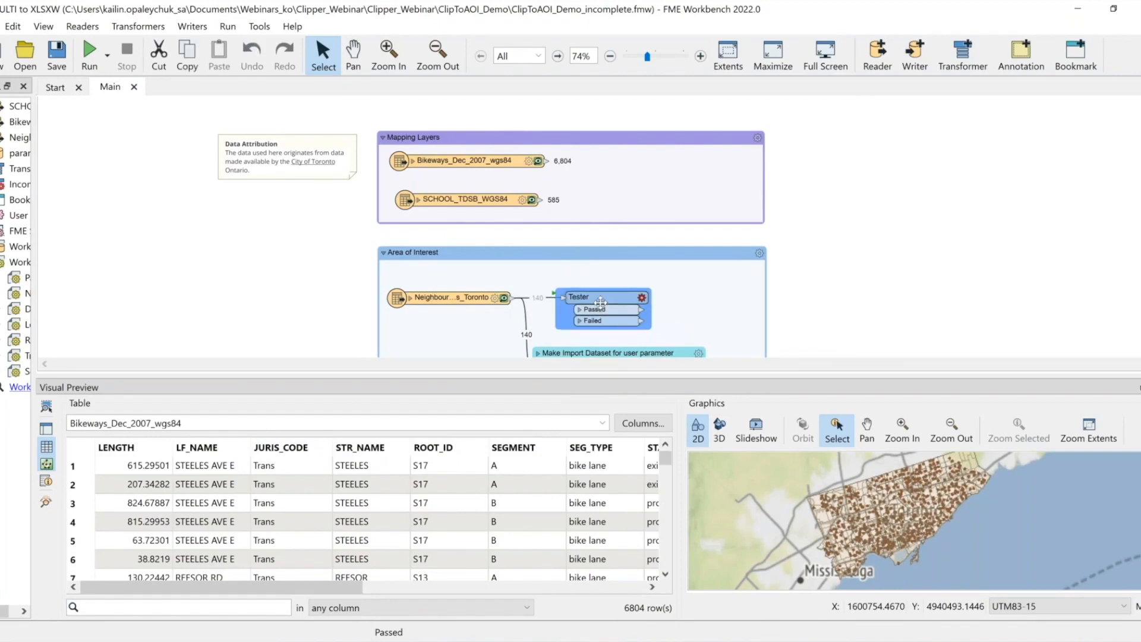
Inspect the neighbourhoods features in Visual Preview, sorted by AREA_DESC
{"action": "left_click", "coordinate": [904, 274]}
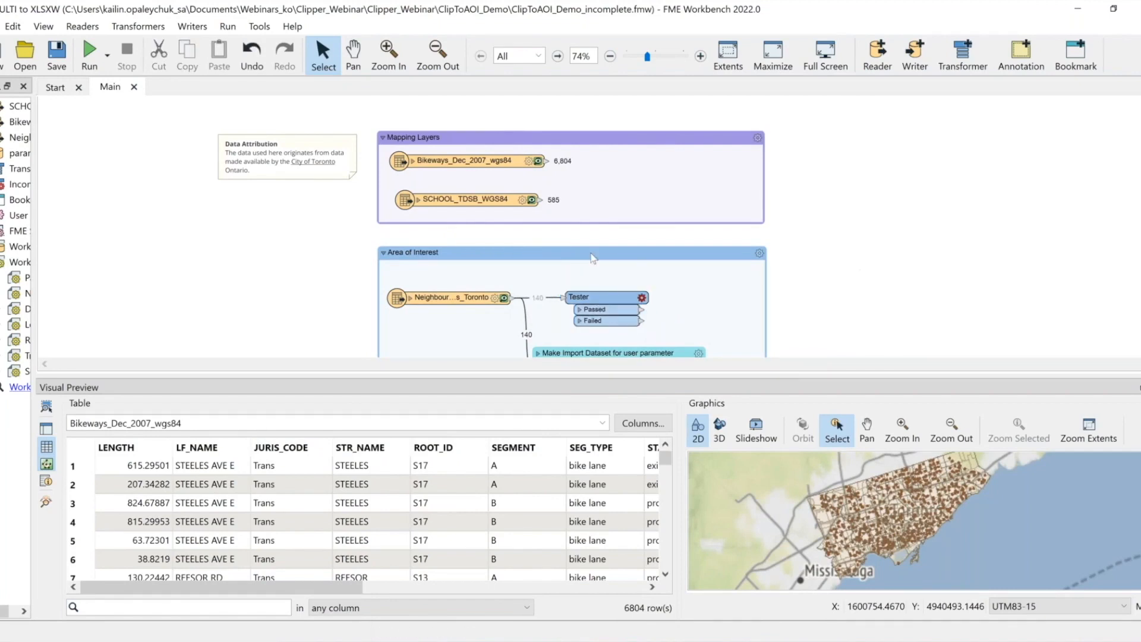
{"action": "left_click", "coordinate": [503, 297]}
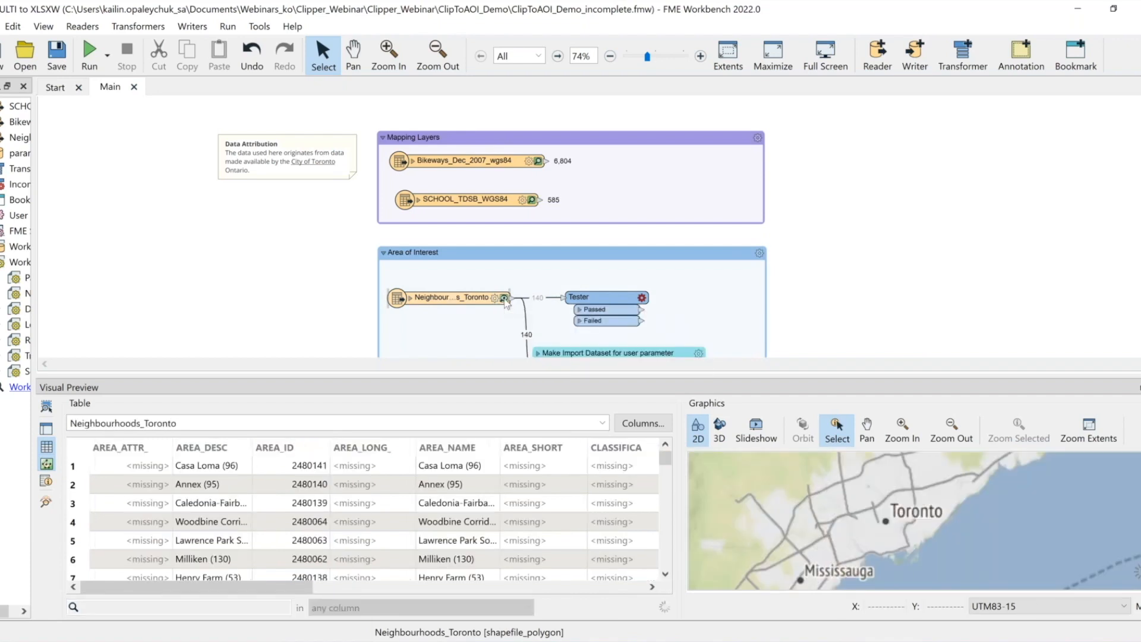
{"action": "left_click_drag", "start_coordinate": [289, 589], "coordinate": [255, 590]}
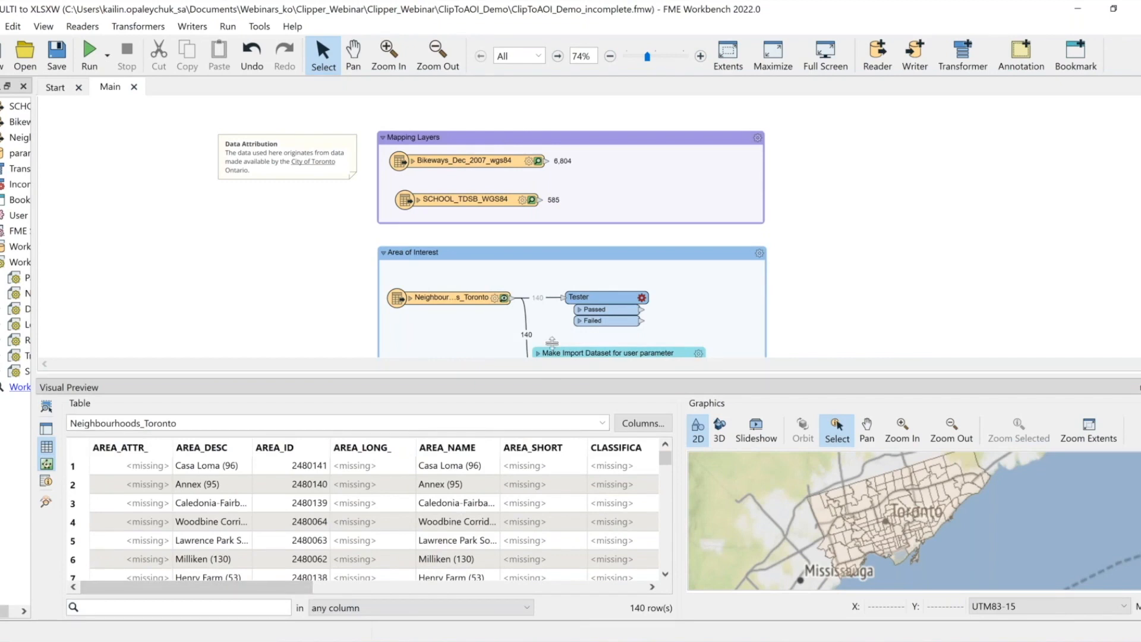
{"action": "left_click_drag", "start_coordinate": [549, 369], "coordinate": [553, 308]}
{"action": "left_click", "coordinate": [213, 409]}
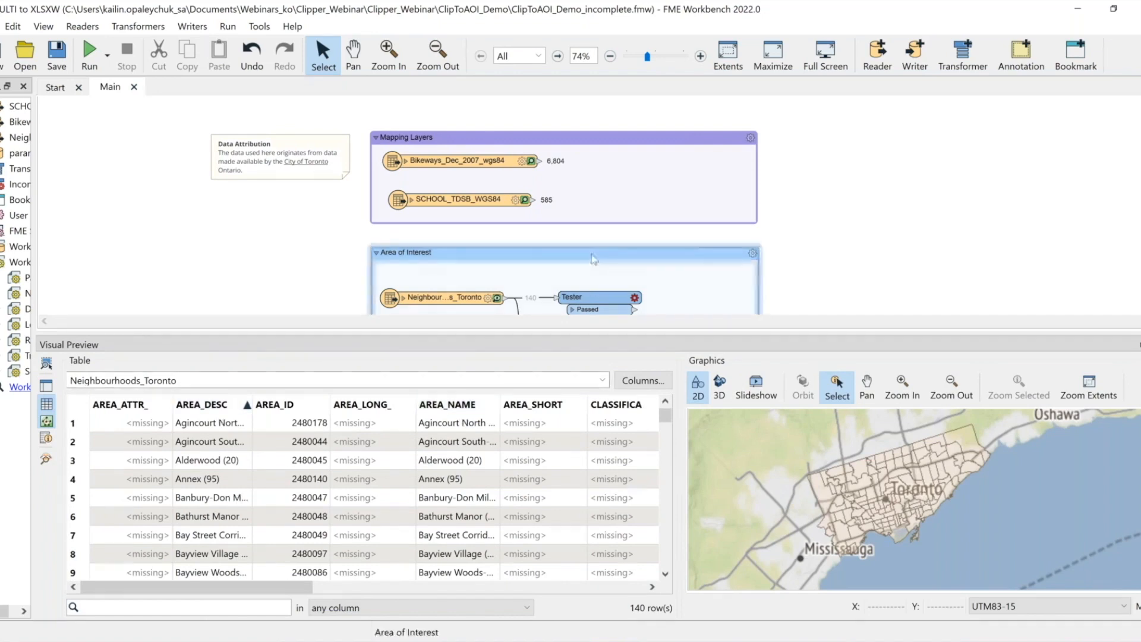
Configure the Tester clause as AREA_DESC Like the Neigh_Param user parameter
{"action": "scroll", "coordinate": [624, 285], "scroll_direction": "down", "scroll_amount": 1}
{"action": "left_click", "coordinate": [635, 268]}
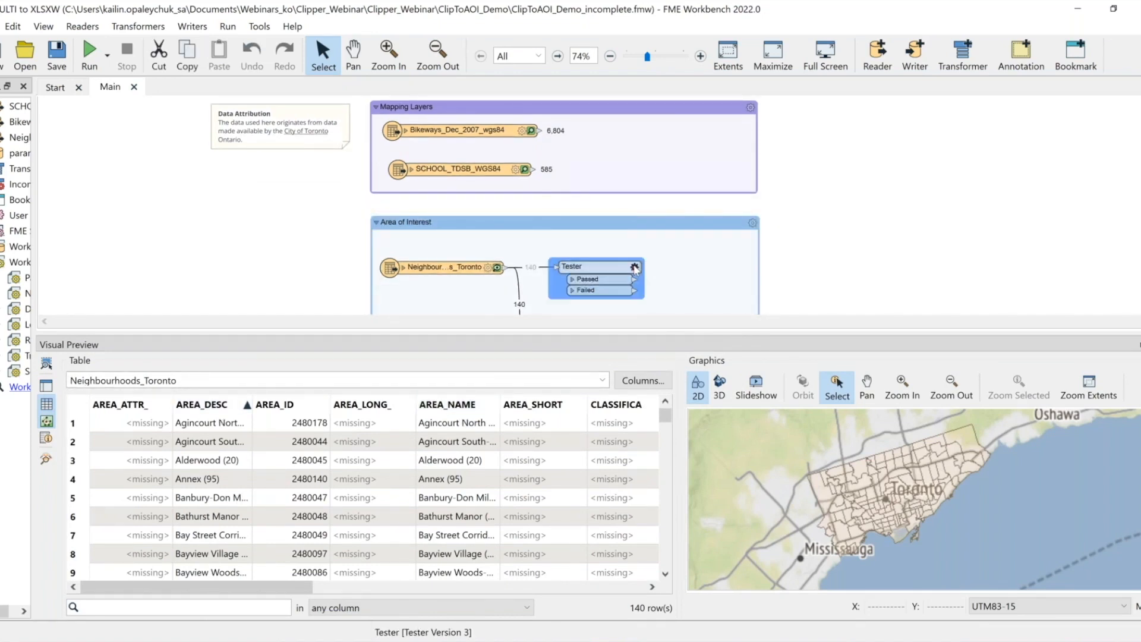
{"action": "left_click", "coordinate": [636, 269]}
{"action": "left_click", "coordinate": [558, 252]}
{"action": "mouse_move", "coordinate": [630, 272]}
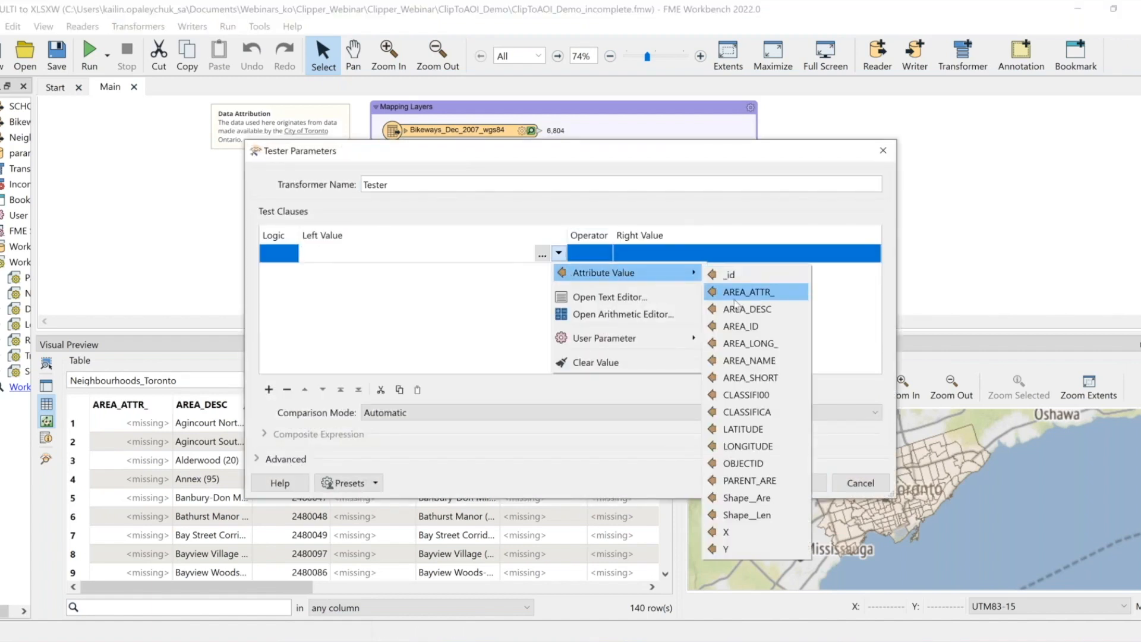
{"action": "left_click", "coordinate": [735, 309]}
{"action": "left_click", "coordinate": [589, 253]}
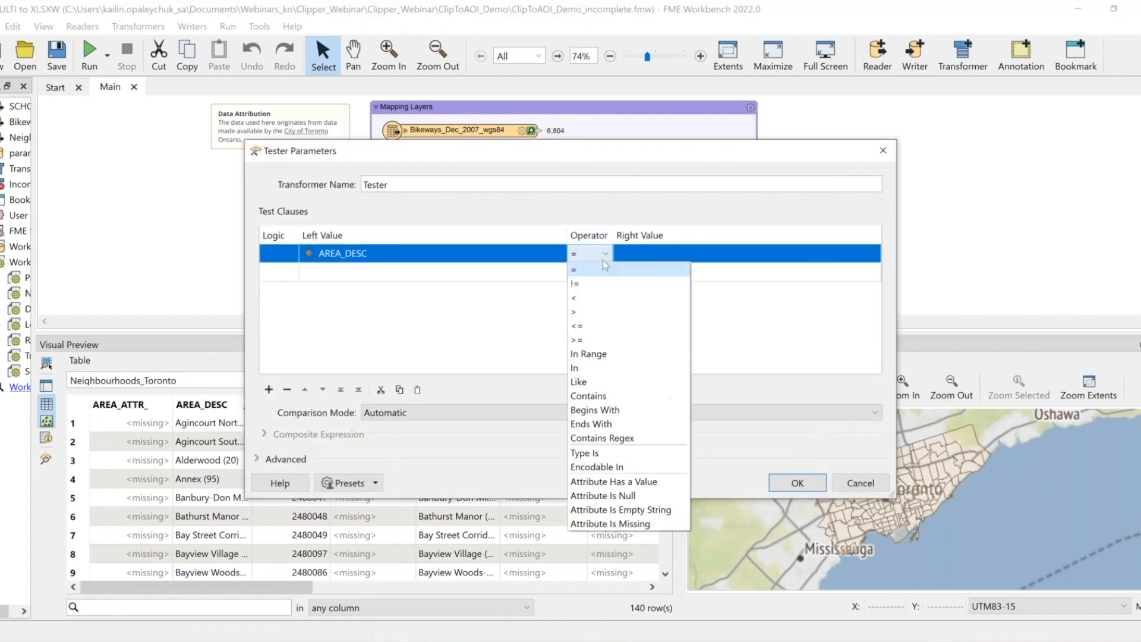
{"action": "left_click", "coordinate": [587, 383]}
{"action": "left_click", "coordinate": [710, 251]}
{"action": "left_click", "coordinate": [873, 253]}
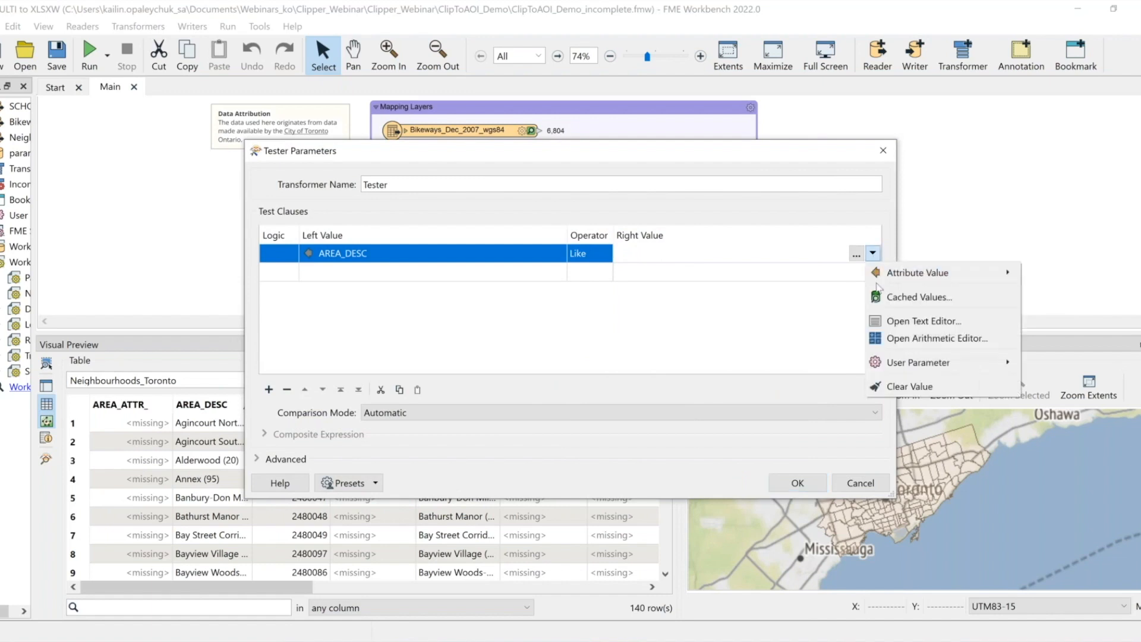
{"action": "mouse_move", "coordinate": [885, 362]}
{"action": "left_click", "coordinate": [771, 408]}
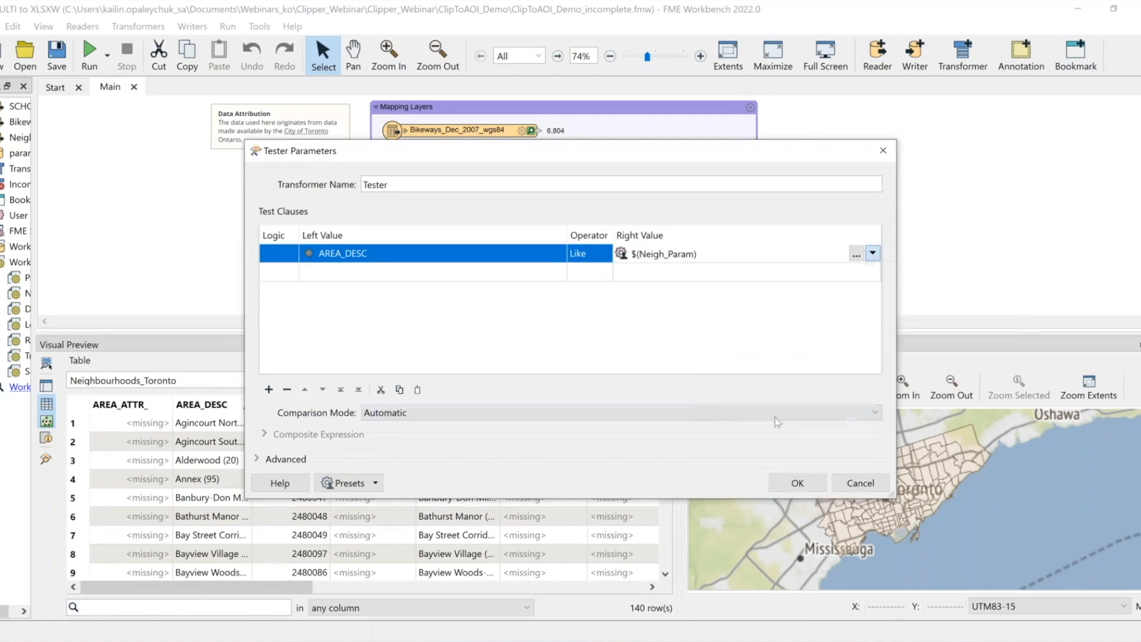
{"action": "left_click", "coordinate": [795, 482]}
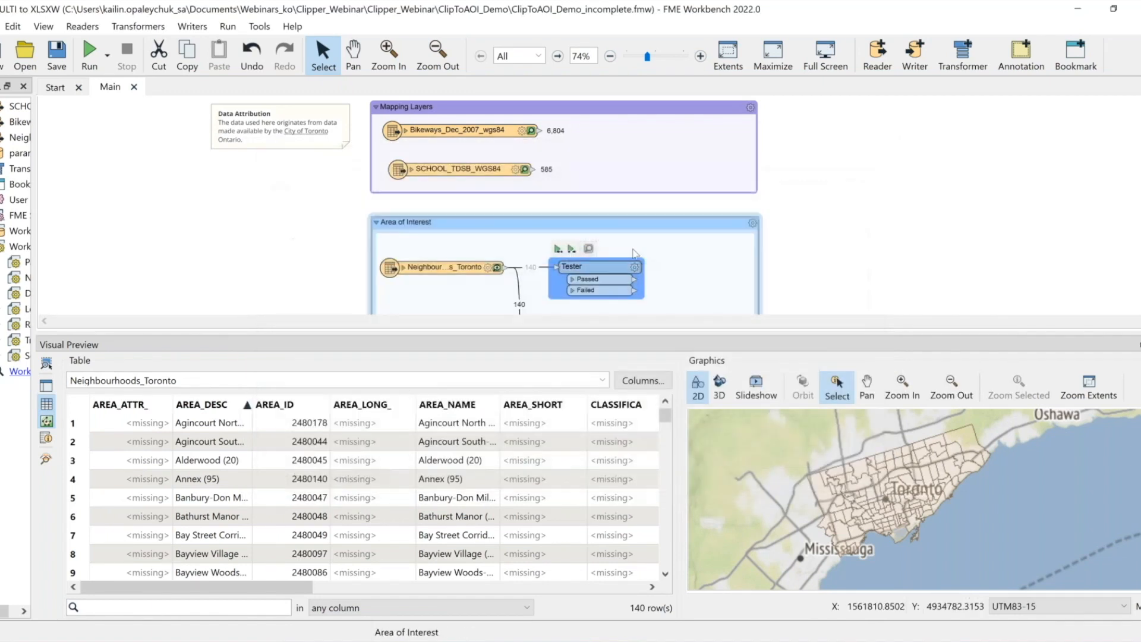
{"action": "scroll", "coordinate": [844, 210], "scroll_direction": "down", "scroll_amount": 5}
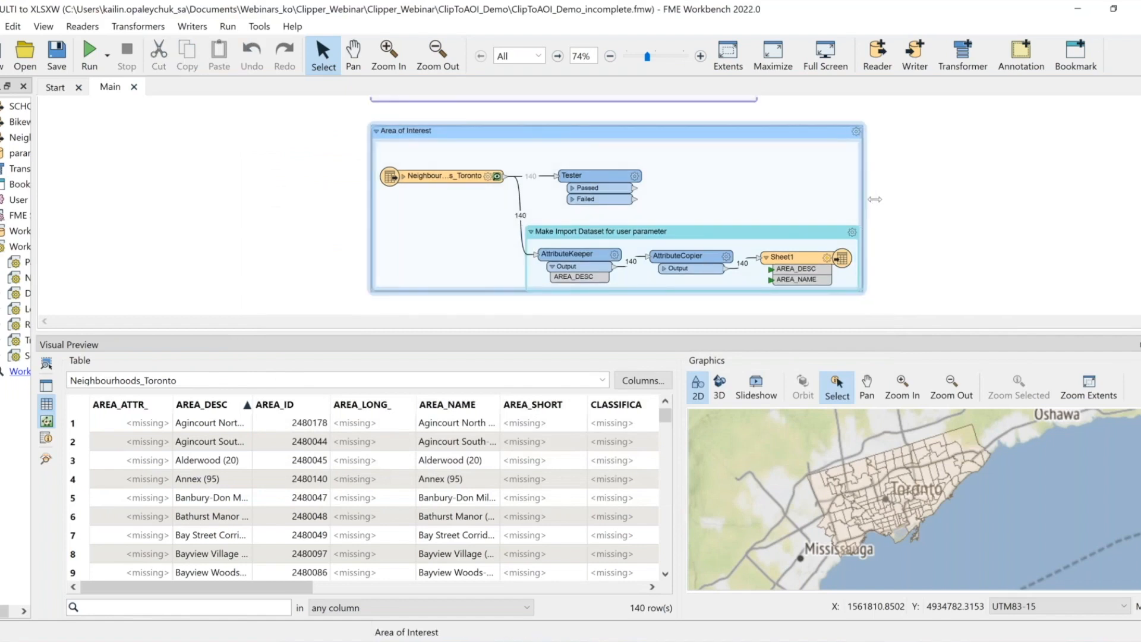
{"action": "scroll", "coordinate": [477, 265], "scroll_direction": "up", "scroll_amount": 2}
{"action": "scroll", "coordinate": [478, 265], "scroll_direction": "down", "scroll_amount": 2}
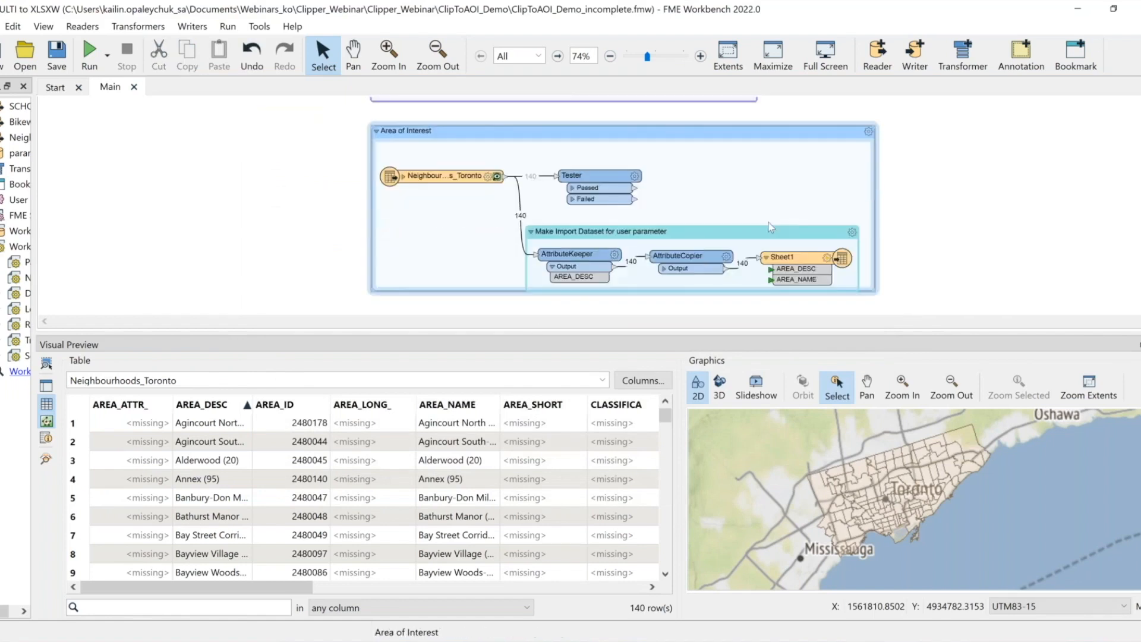
{"action": "left_click_drag", "start_coordinate": [722, 229], "coordinate": [723, 227]}
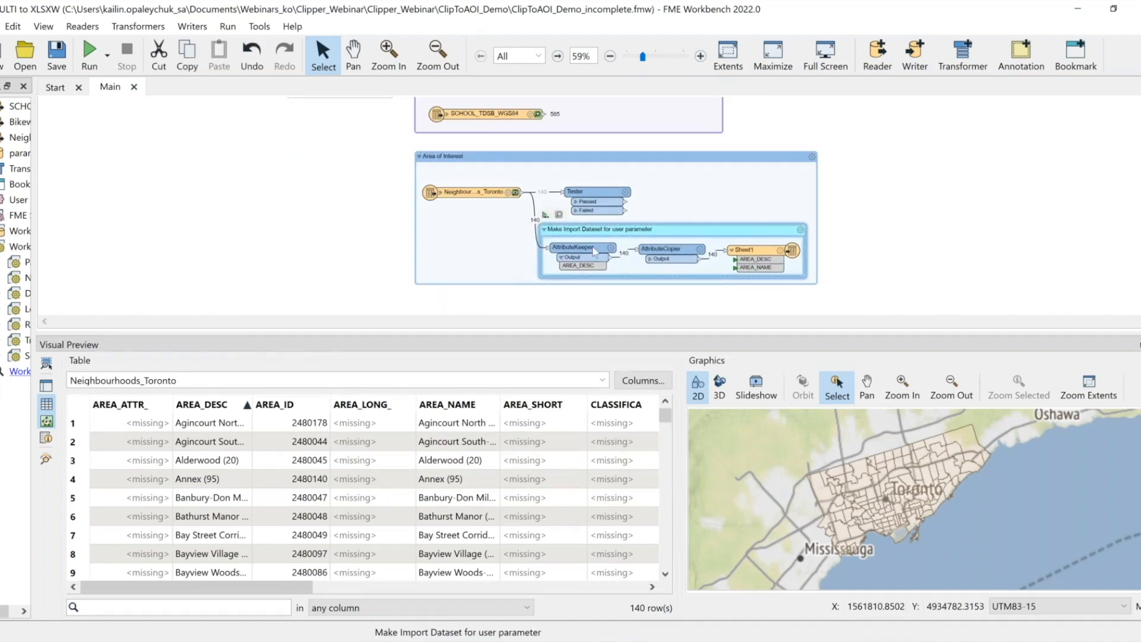
{"action": "key", "text": "ctrl+z"}
Review the parameters of the AttributeKeeper and AttributeCopier transformers
{"action": "left_click", "coordinate": [612, 252]}
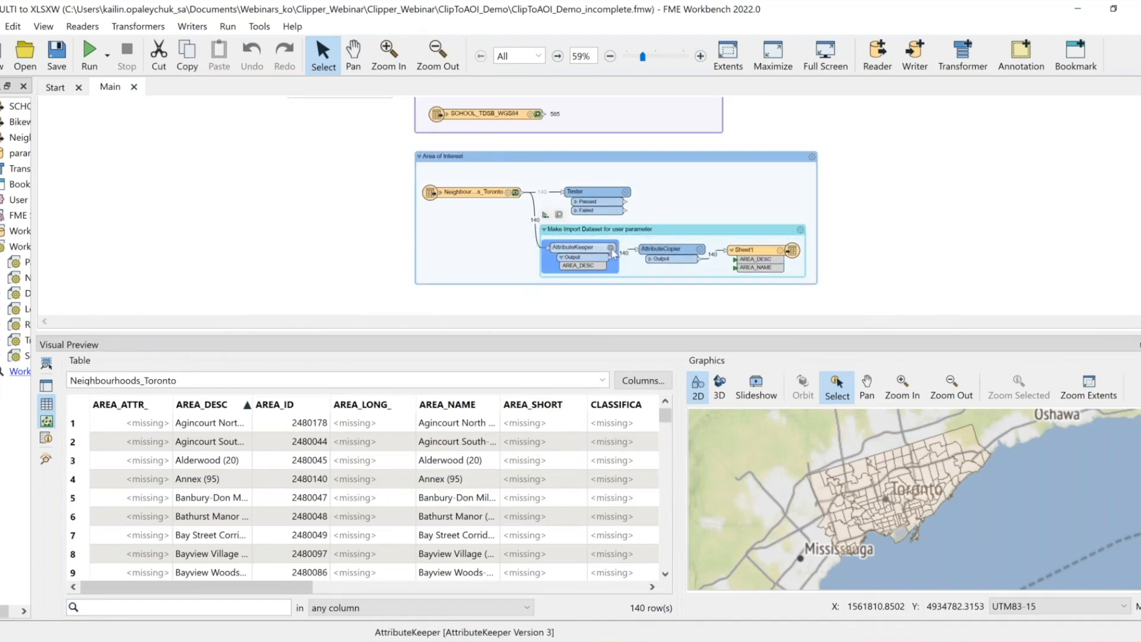
{"action": "left_click", "coordinate": [611, 249]}
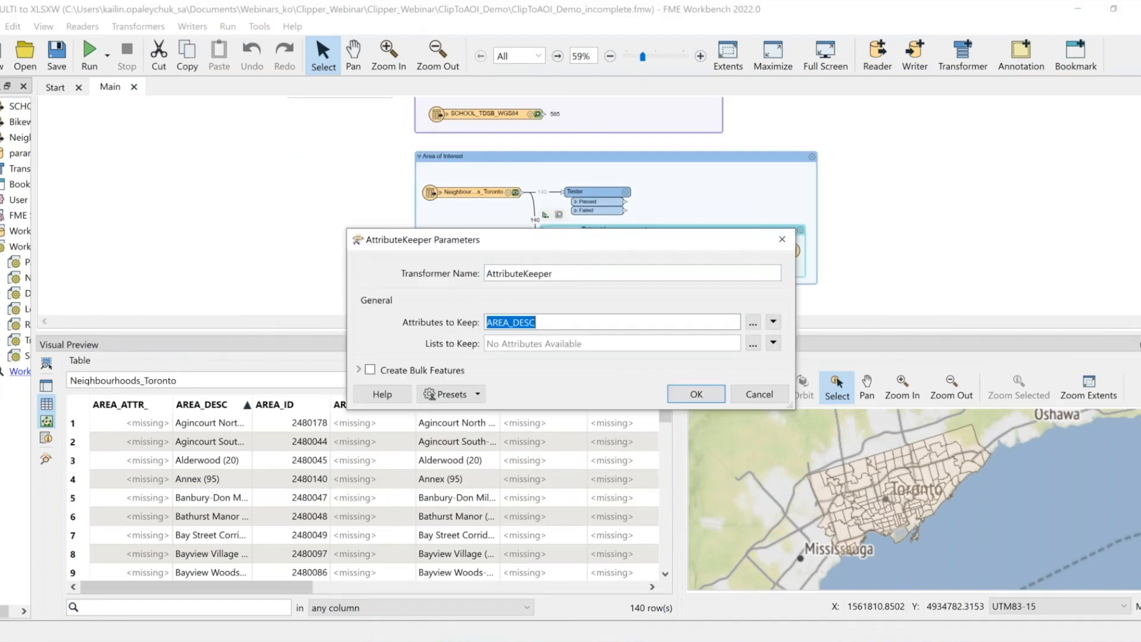
{"action": "left_click", "coordinate": [704, 249]}
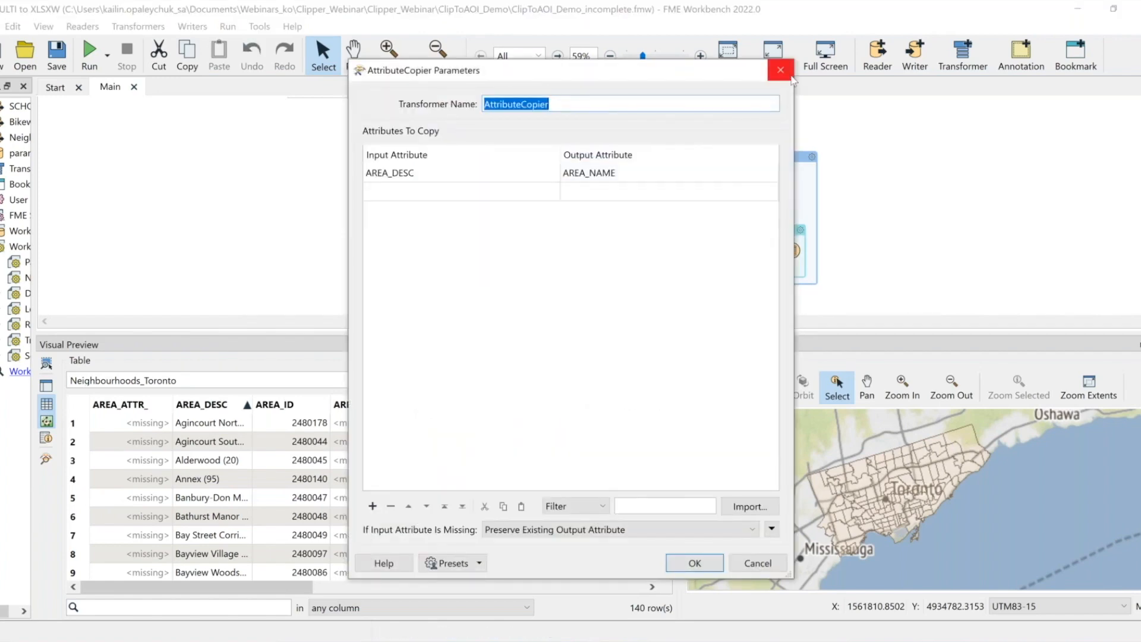
{"action": "left_click", "coordinate": [789, 75]}
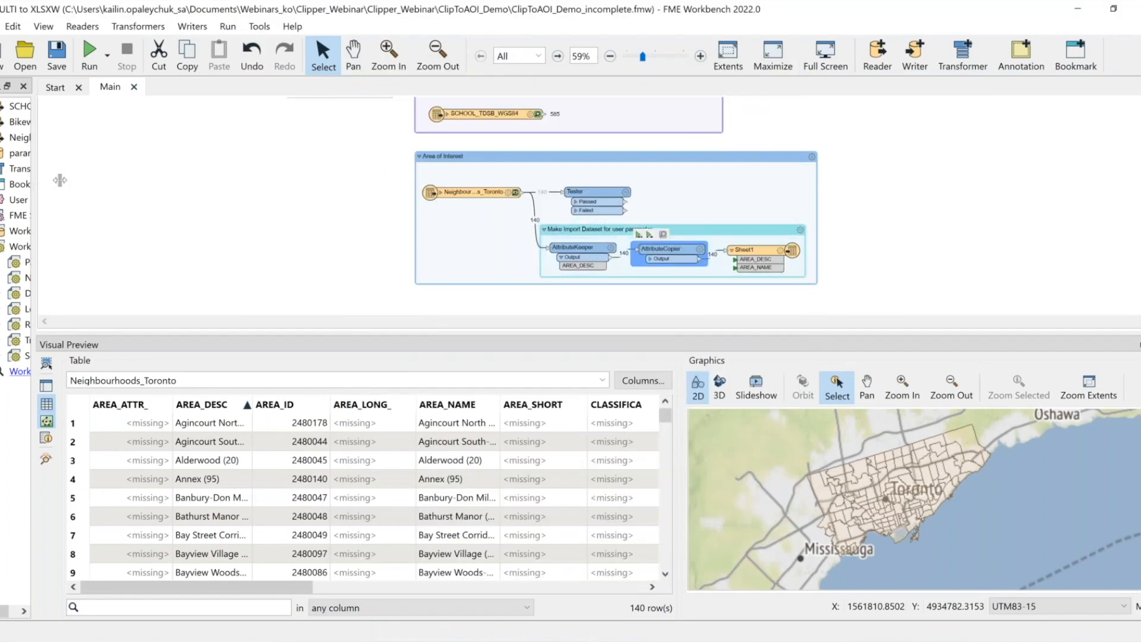
Clear the default value of the Select a Toronto Neighbourhood user parameter
{"action": "left_click_drag", "start_coordinate": [36, 182], "coordinate": [155, 179]}
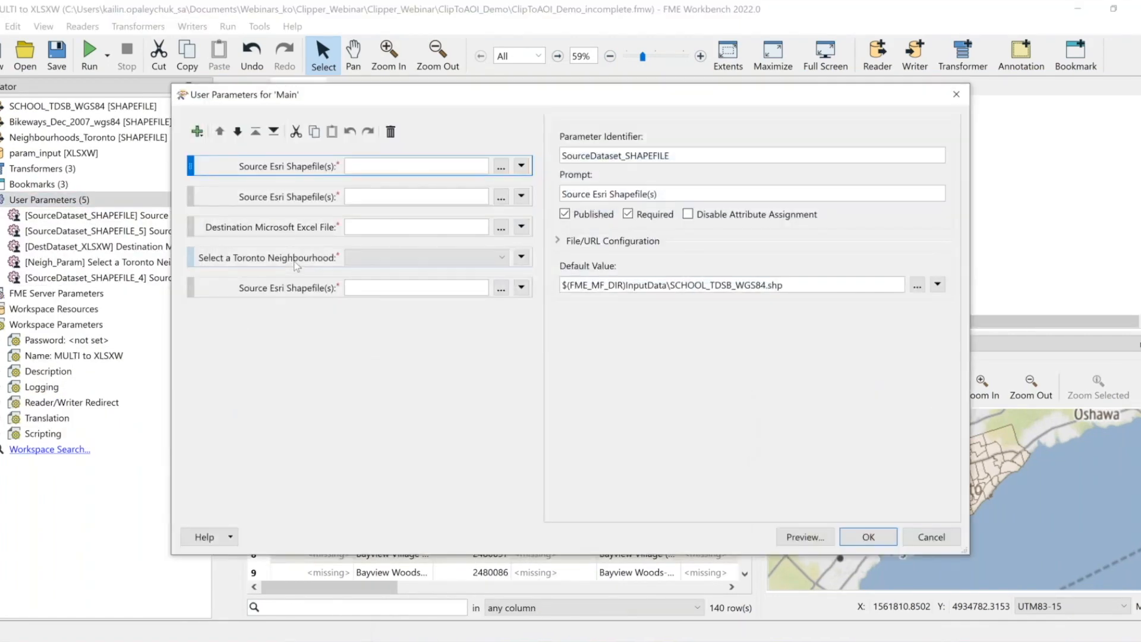
{"action": "left_click", "coordinate": [292, 262]}
{"action": "left_click", "coordinate": [647, 285]}
{"action": "scroll", "coordinate": [650, 347], "scroll_direction": "up", "scroll_amount": 2}
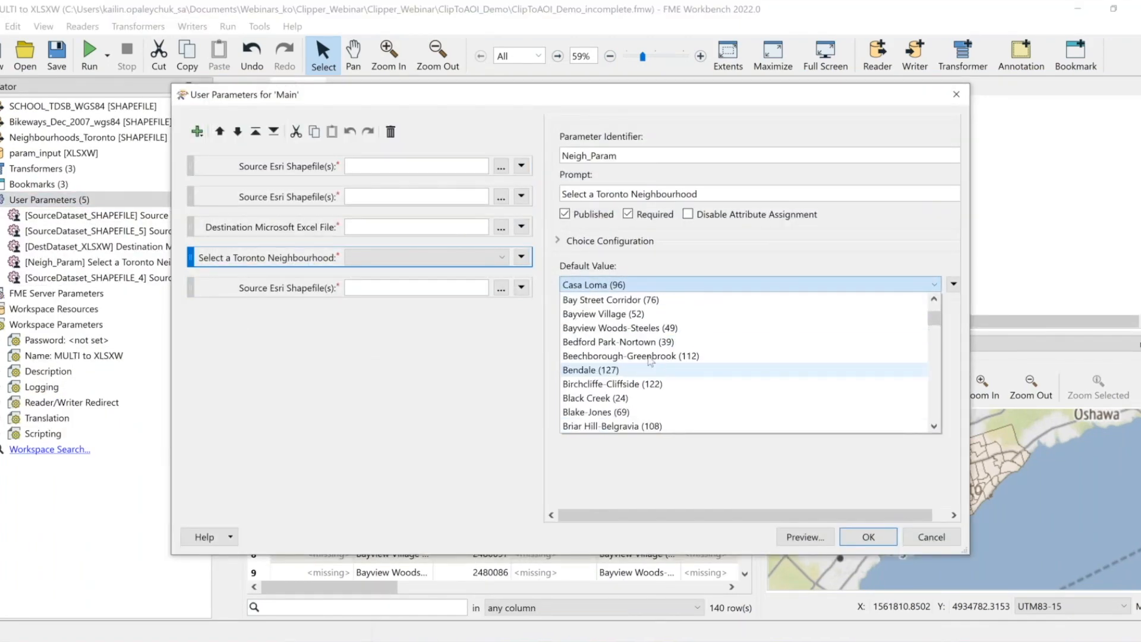
{"action": "scroll", "coordinate": [651, 347], "scroll_direction": "down", "scroll_amount": 8}
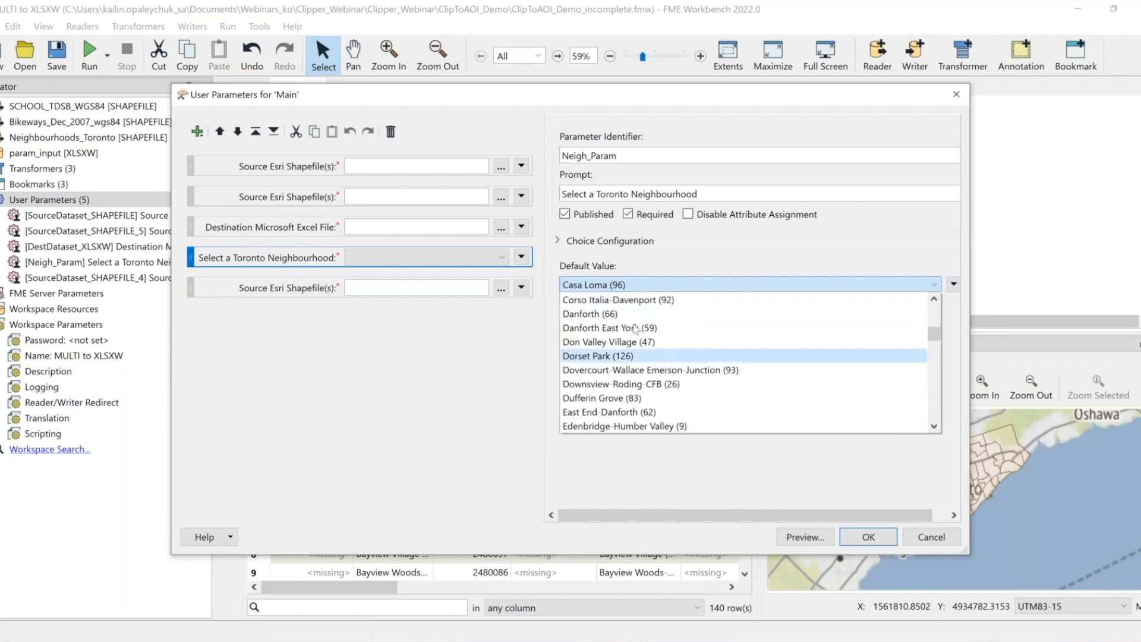
{"action": "scroll", "coordinate": [612, 326], "scroll_direction": "up", "scroll_amount": 1}
{"action": "scroll", "coordinate": [614, 324], "scroll_direction": "up", "scroll_amount": 9}
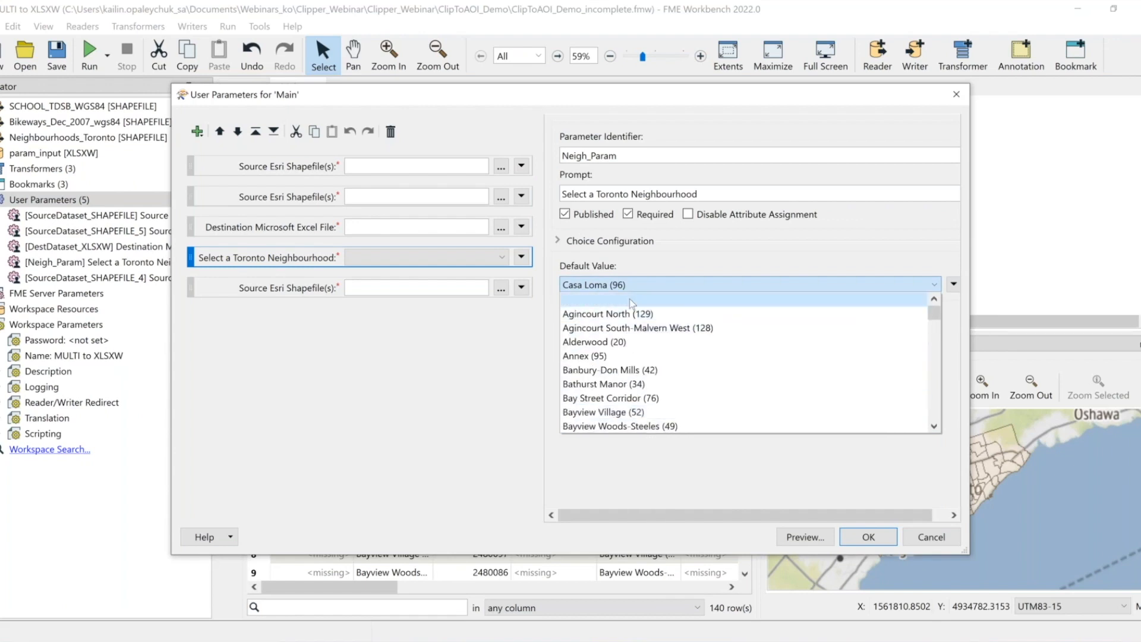
{"action": "left_click", "coordinate": [633, 300]}
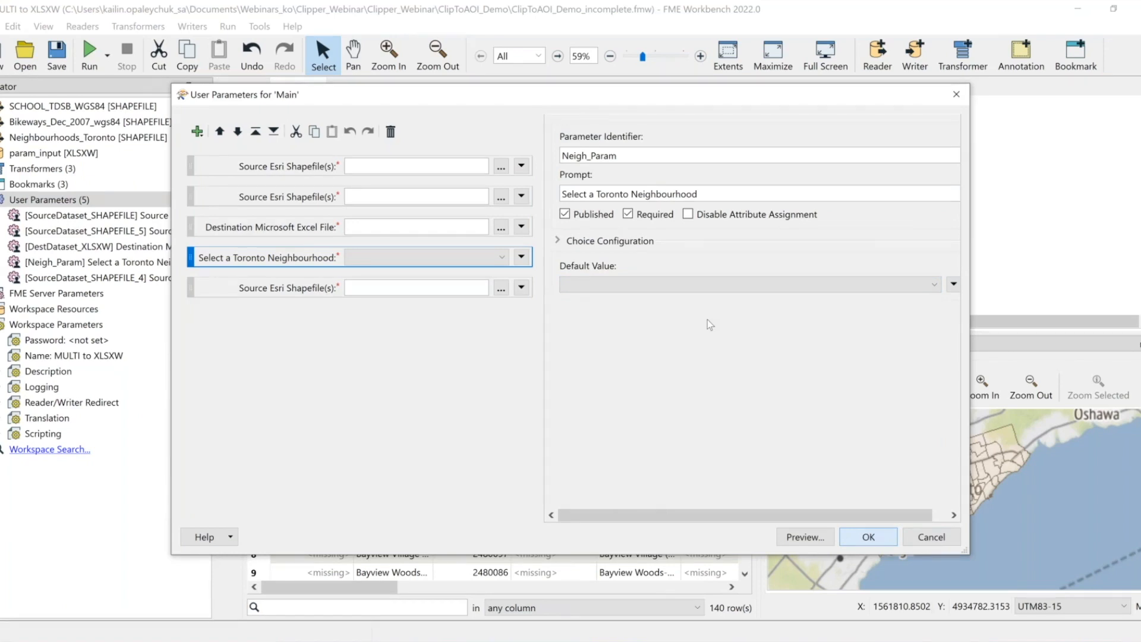
Add a Clipper transformer to the canvas beside the Mapping Layers bookmark
{"action": "key", "text": "Return"}
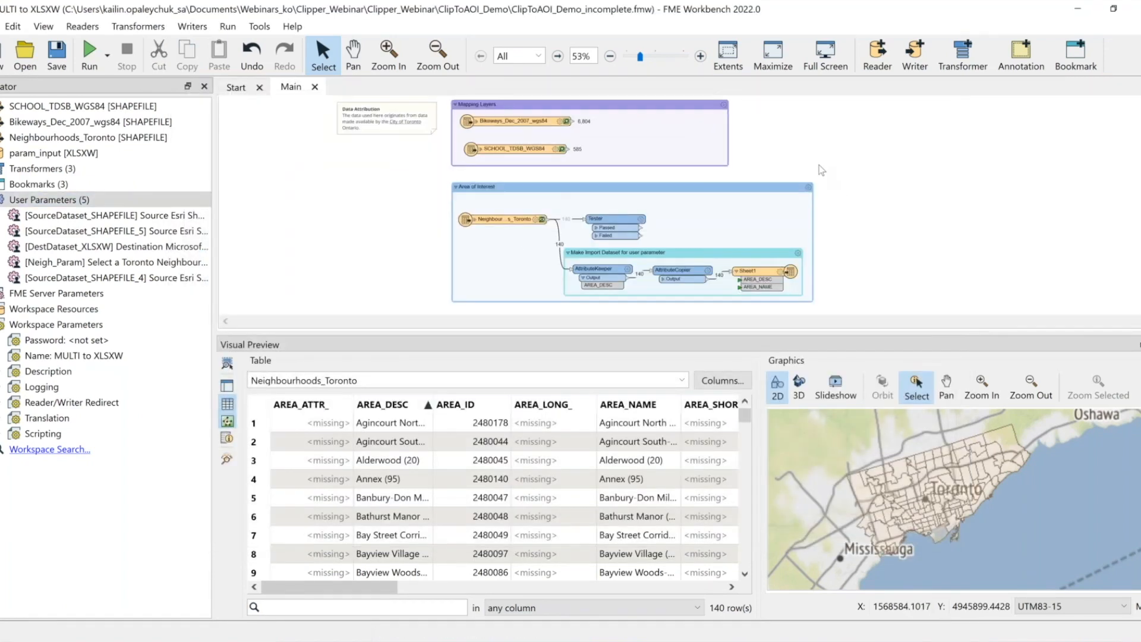
{"action": "type", "text": "clip"}
{"action": "key", "text": "Return"}
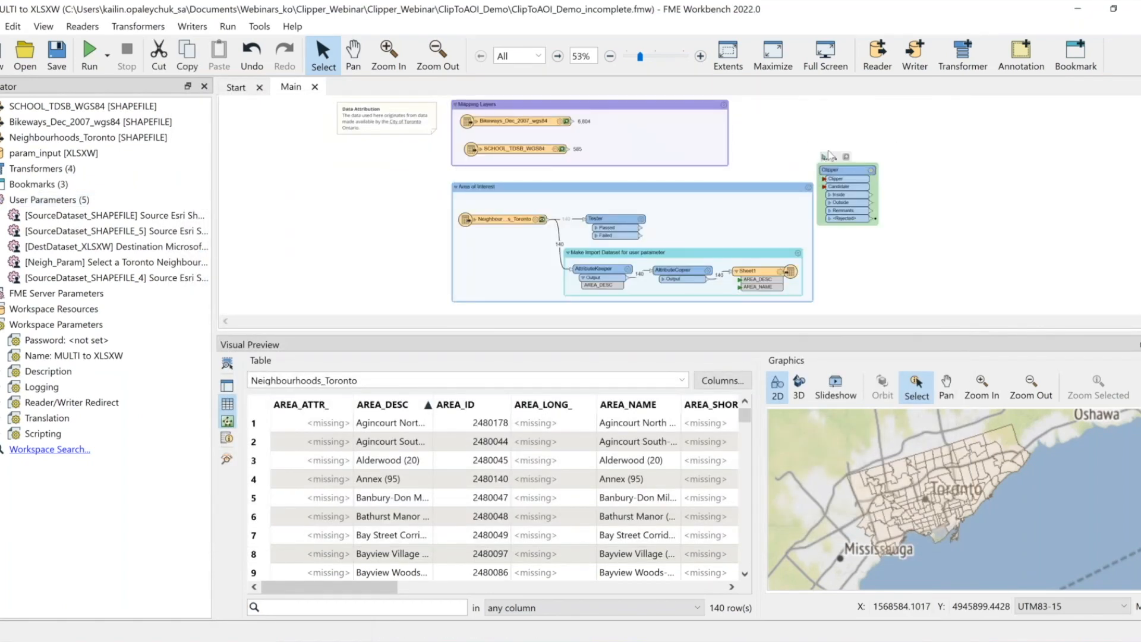
{"action": "left_click_drag", "start_coordinate": [842, 180], "coordinate": [846, 148]}
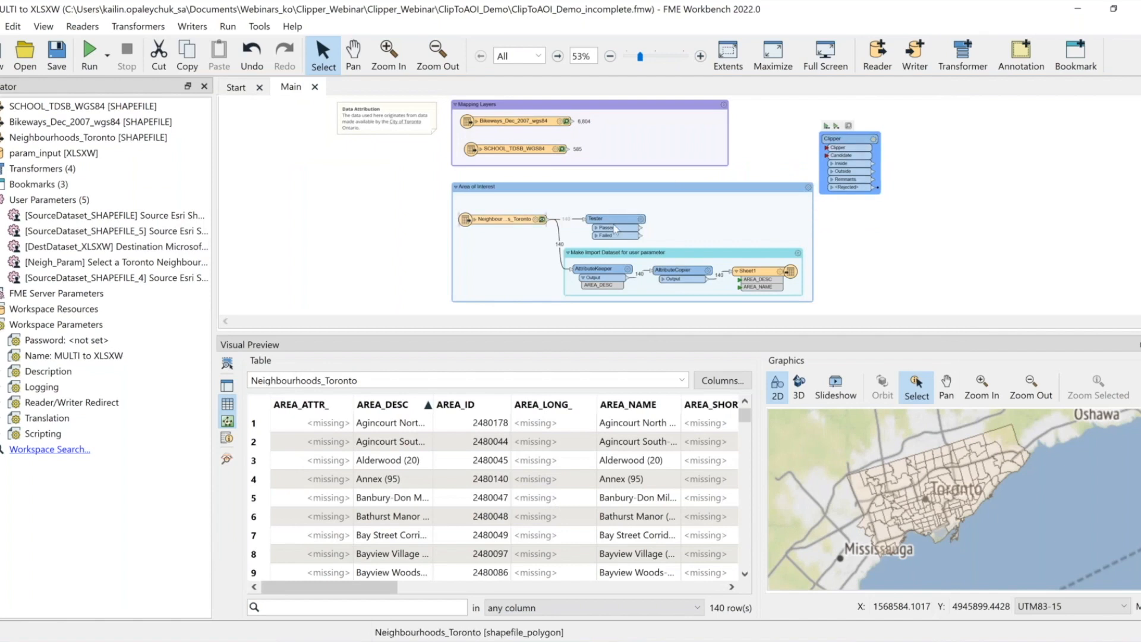
Connect the Tester's Passed output to the Clipper input and both mapping layer readers to the Candidate input
{"action": "left_click_drag", "start_coordinate": [641, 229], "coordinate": [827, 147]}
{"action": "left_click_drag", "start_coordinate": [573, 122], "coordinate": [827, 156]}
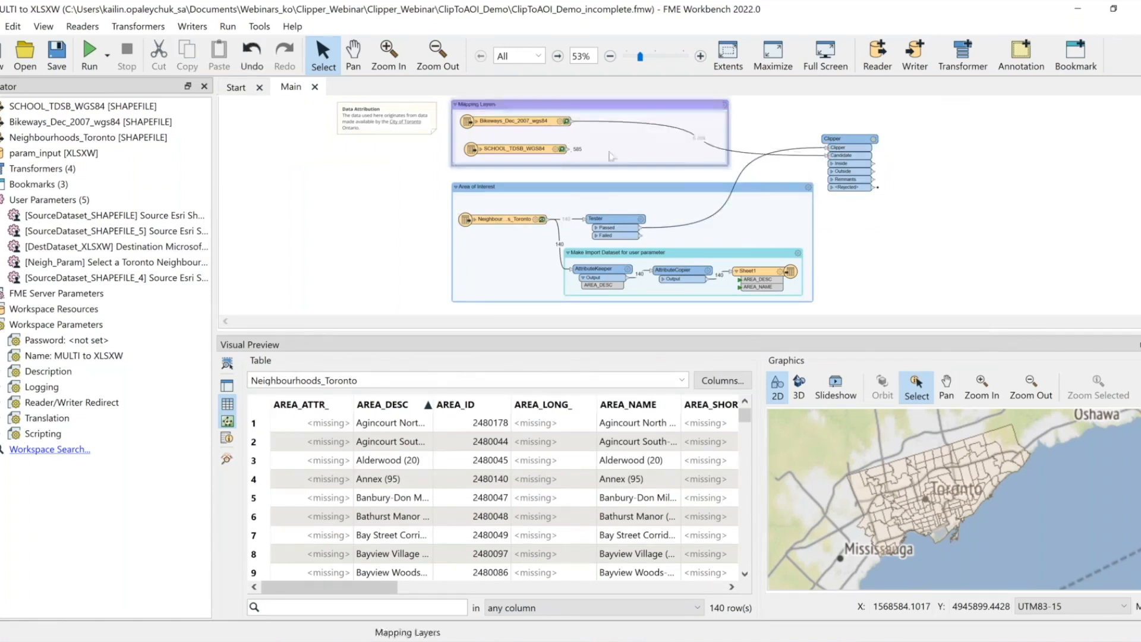
{"action": "left_click_drag", "start_coordinate": [562, 149], "coordinate": [794, 130]}
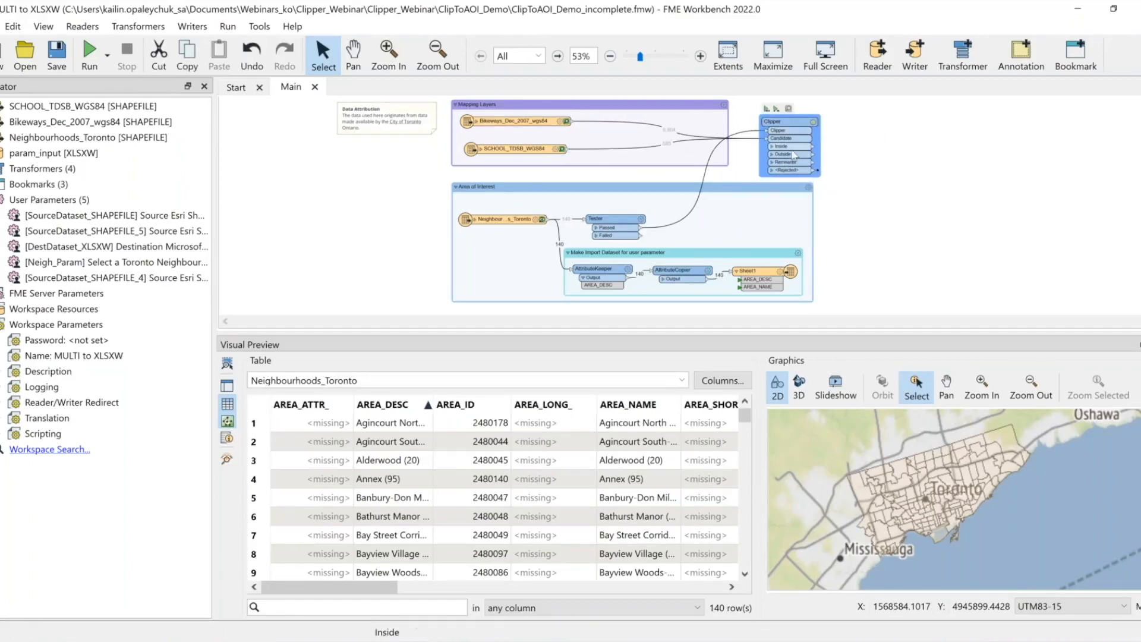
In the Clipper parameters, enable Merge Attributes with Accumulation Mode Prefix Clipper and prefix NEIGH_
{"action": "scroll", "coordinate": [791, 172], "scroll_direction": "up", "scroll_amount": 1}
{"action": "scroll", "coordinate": [789, 182], "scroll_direction": "up", "scroll_amount": 1}
{"action": "right_click", "coordinate": [781, 200]}
{"action": "left_click", "coordinate": [809, 211]}
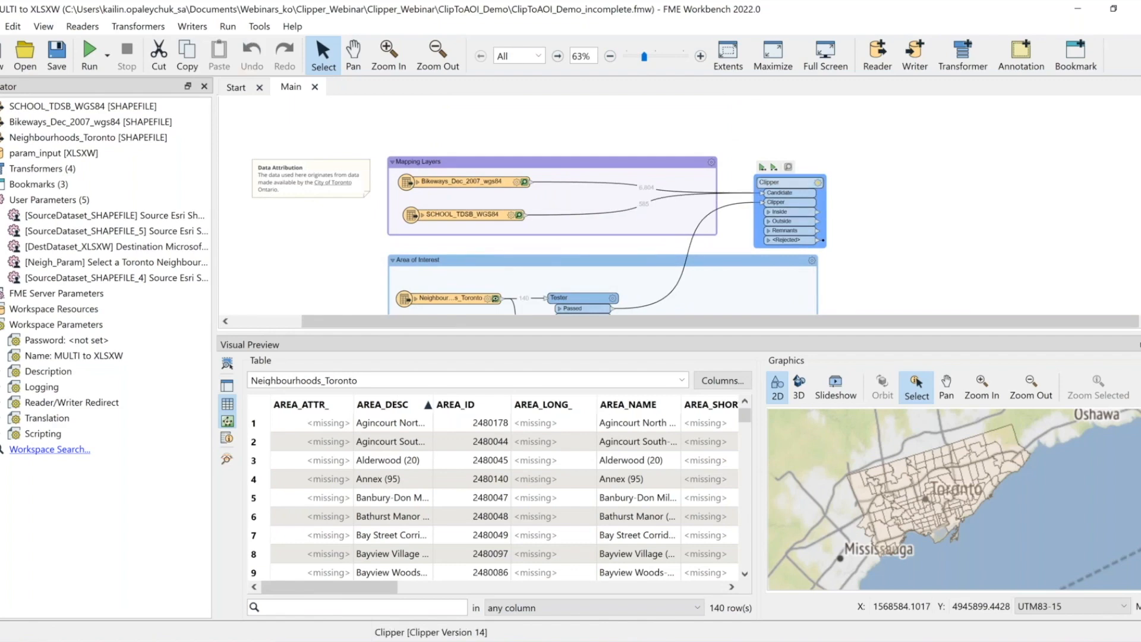
{"action": "left_click", "coordinate": [818, 183]}
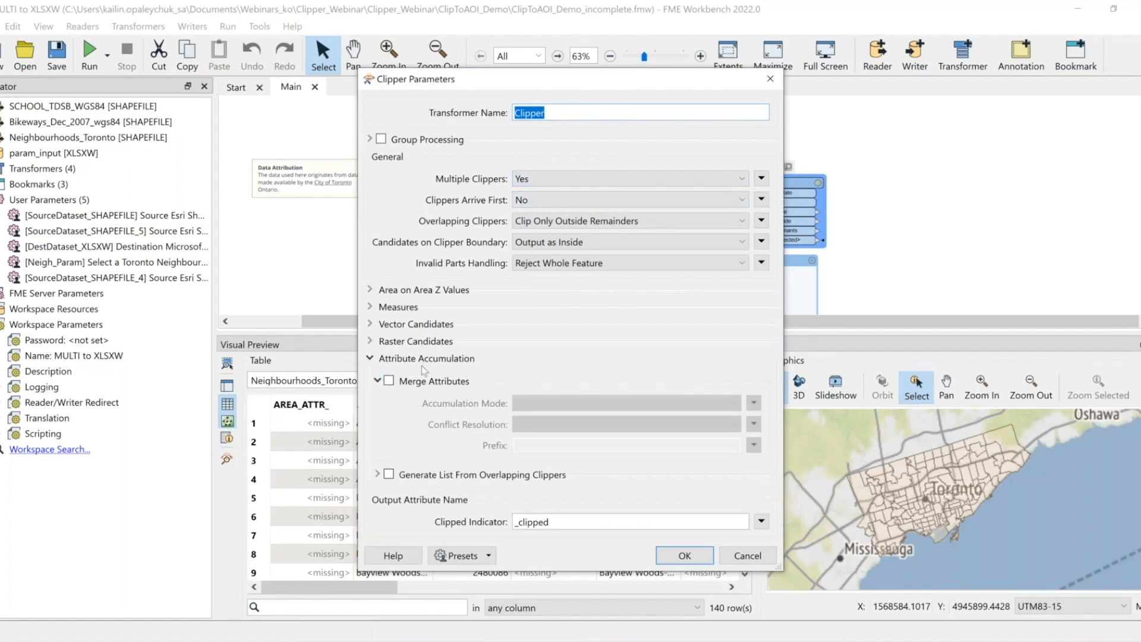
{"action": "left_click", "coordinate": [389, 380]}
{"action": "left_click", "coordinate": [561, 403]}
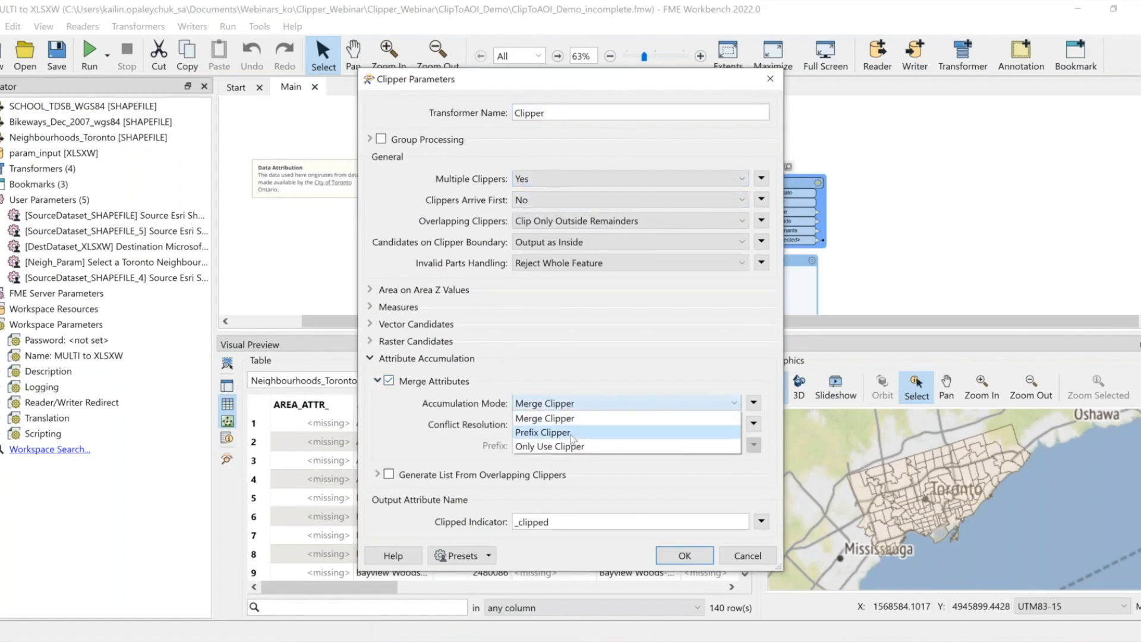
{"action": "left_click", "coordinate": [570, 434]}
{"action": "left_click", "coordinate": [576, 440]}
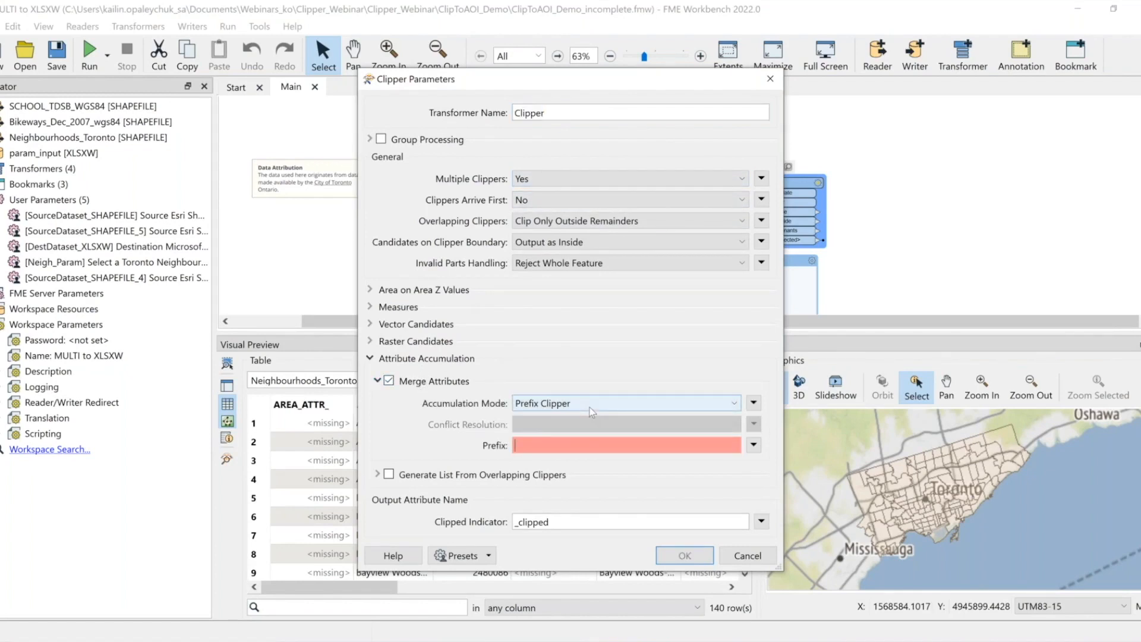
{"action": "type", "text": "NEIGH_"}
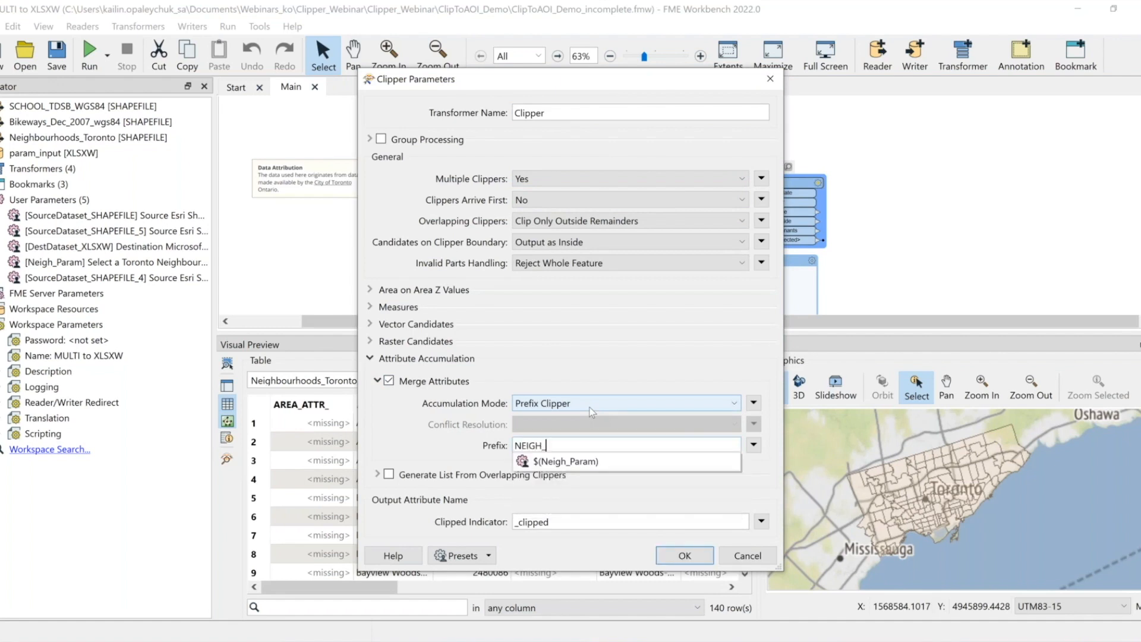
{"action": "left_click", "coordinate": [688, 554]}
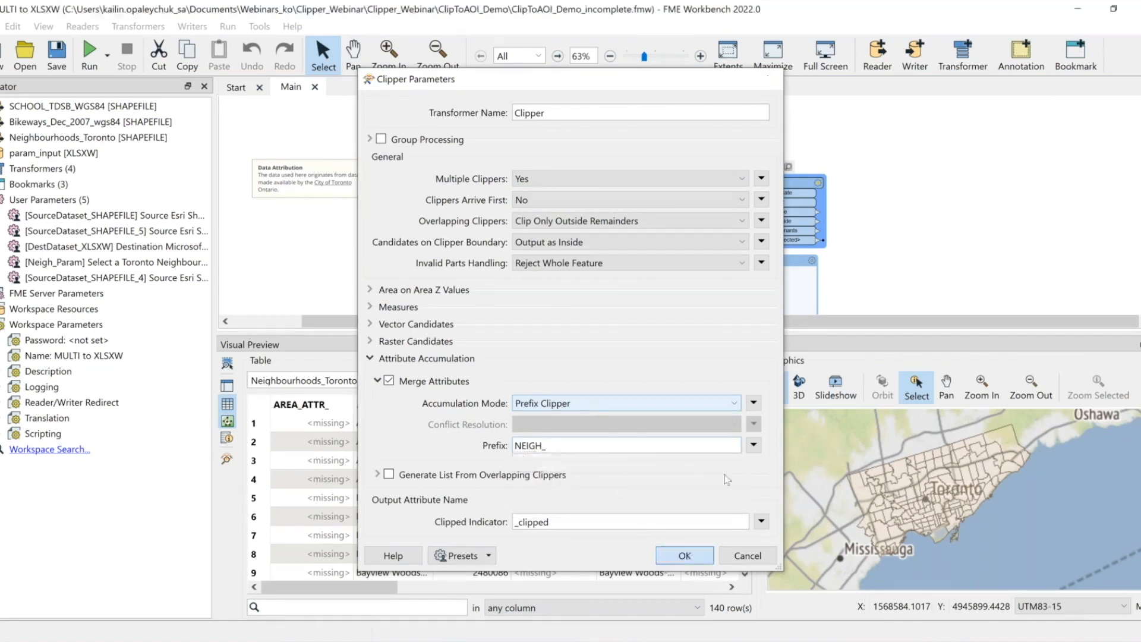
{"action": "left_click", "coordinate": [687, 555]}
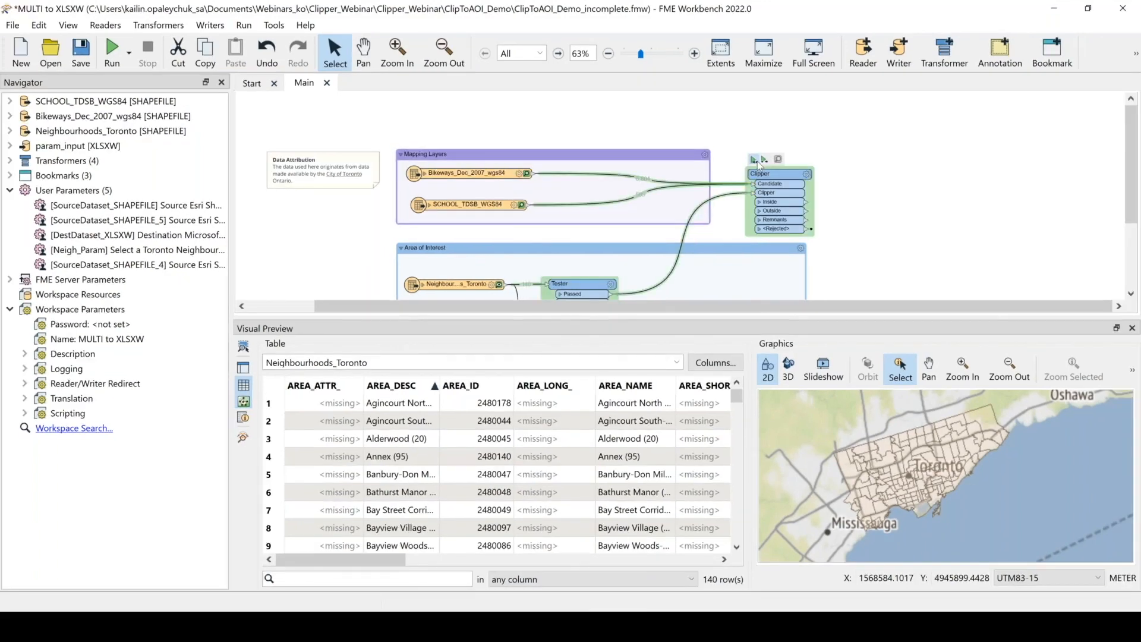
Attach an Inspector transformer to the Clipper's Remnants output
{"action": "left_click", "coordinate": [763, 167]}
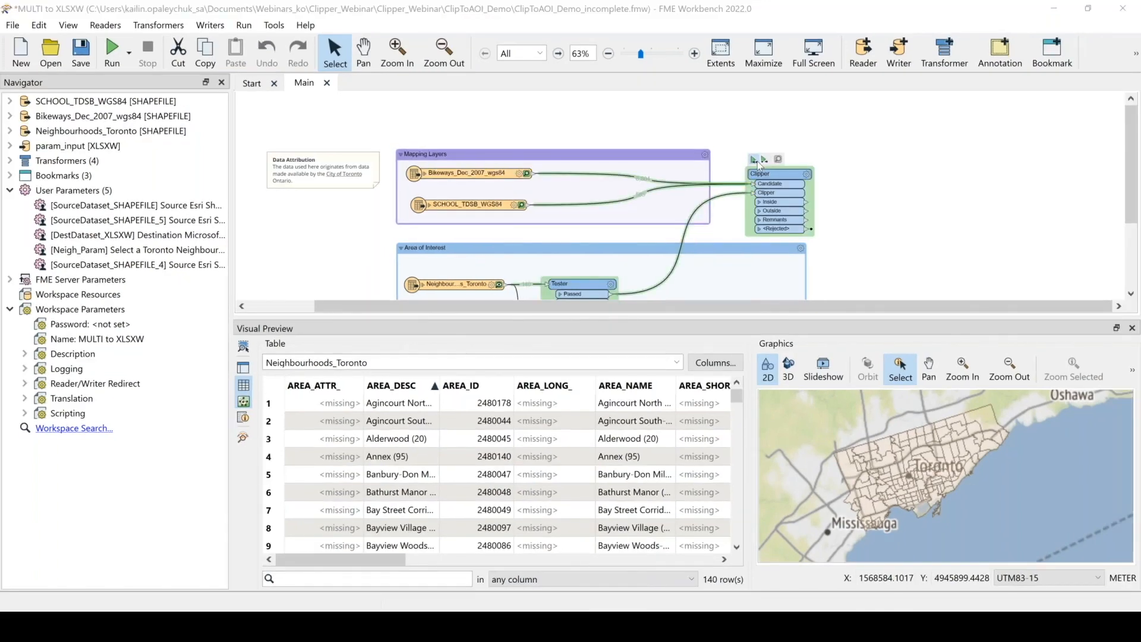
{"action": "left_click", "coordinate": [754, 235]}
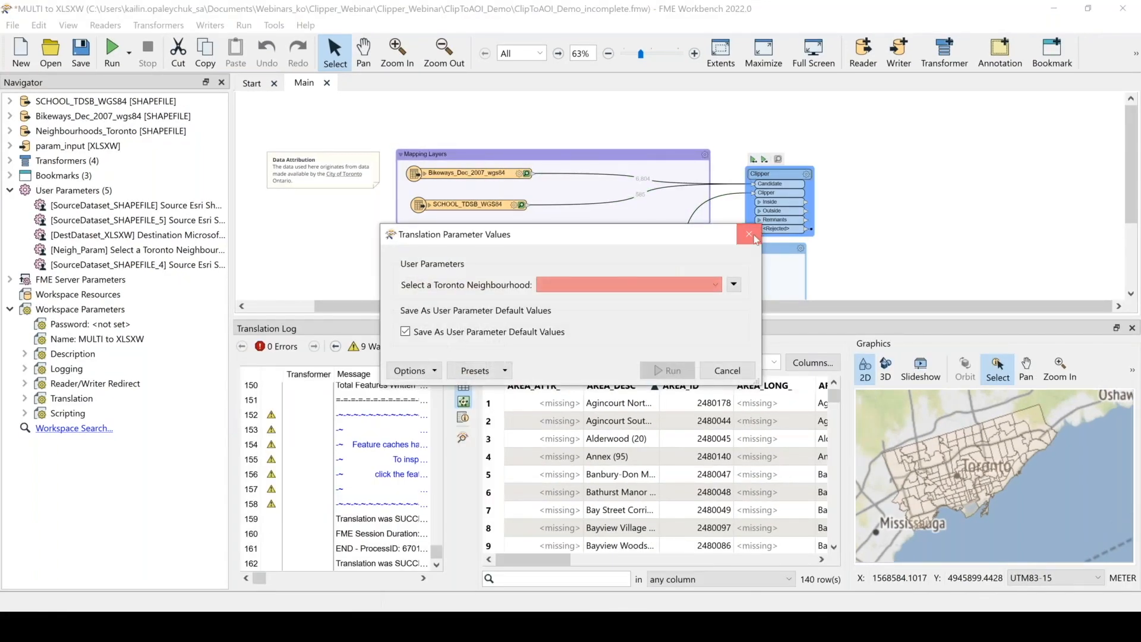
{"action": "left_click", "coordinate": [807, 212]}
{"action": "type", "text": "inspec"}
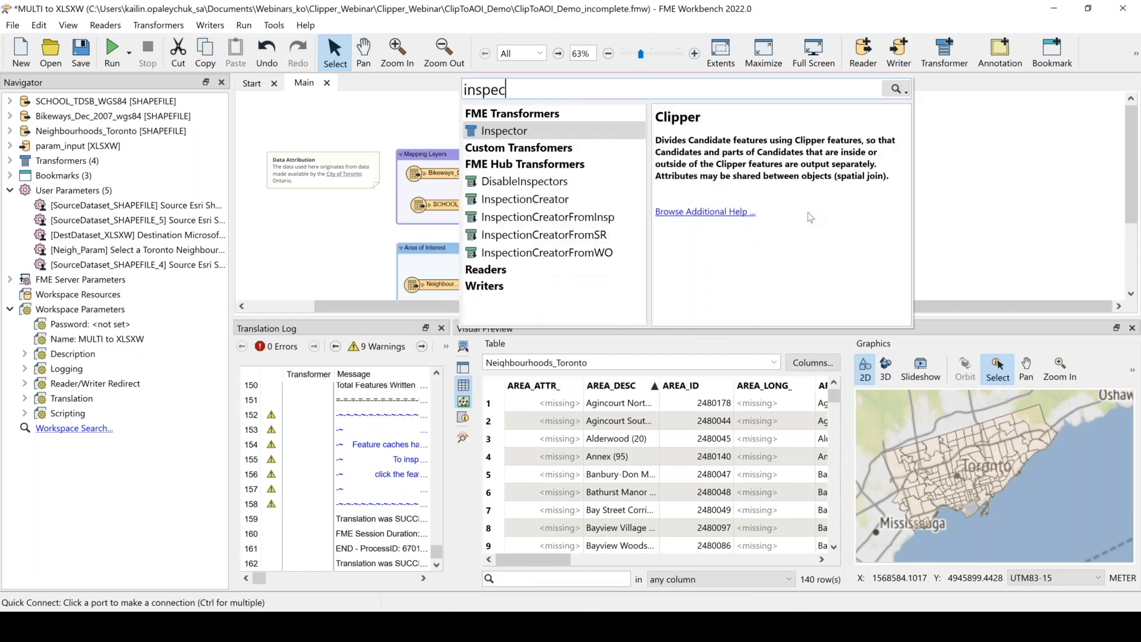
{"action": "key", "text": "Return"}
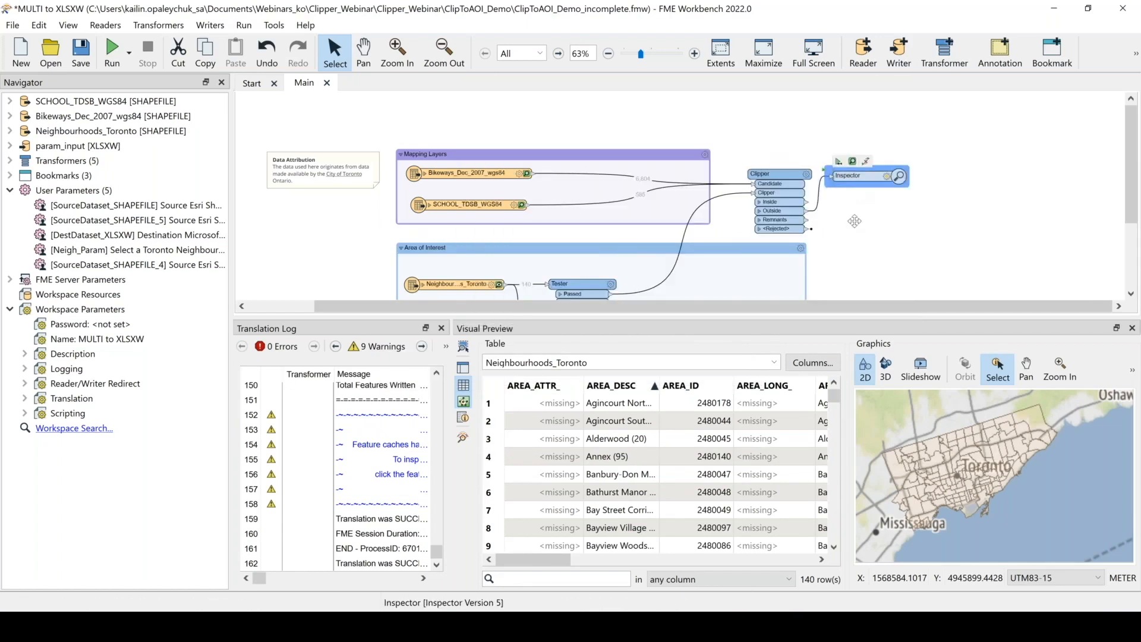
Run the workspace to the Clipper with Casa Loma (96) chosen as the Toronto neighbourhood
{"action": "left_click", "coordinate": [759, 174]}
{"action": "left_click", "coordinate": [754, 159]}
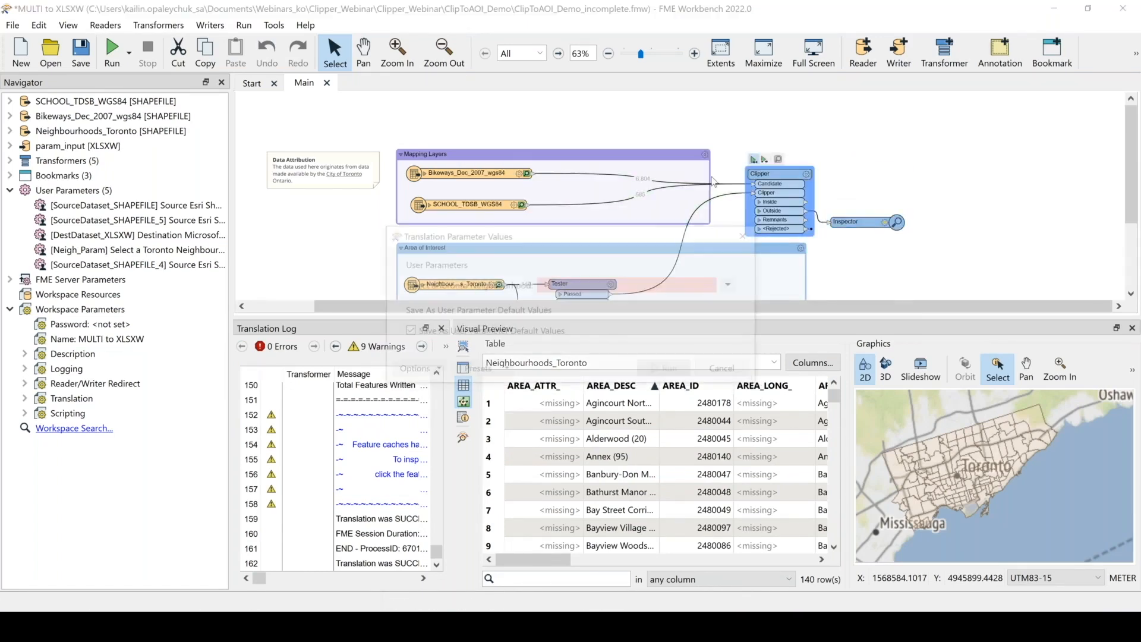
{"action": "left_click", "coordinate": [613, 286]}
{"action": "scroll", "coordinate": [609, 321], "scroll_direction": "down", "scroll_amount": 4}
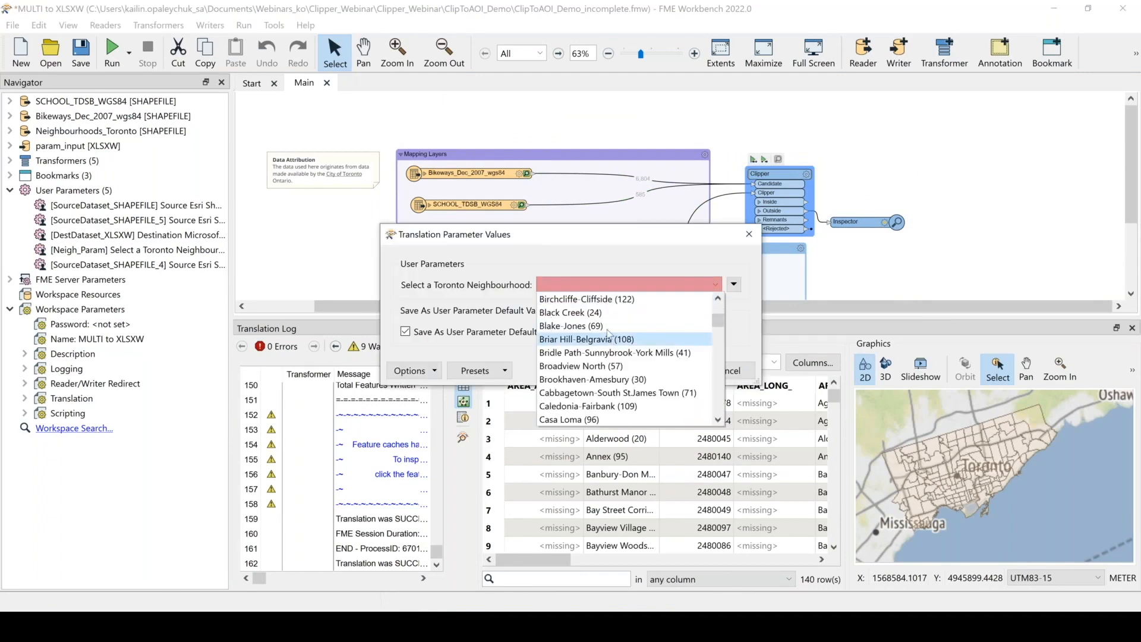
{"action": "scroll", "coordinate": [611, 380], "scroll_direction": "down", "scroll_amount": 1}
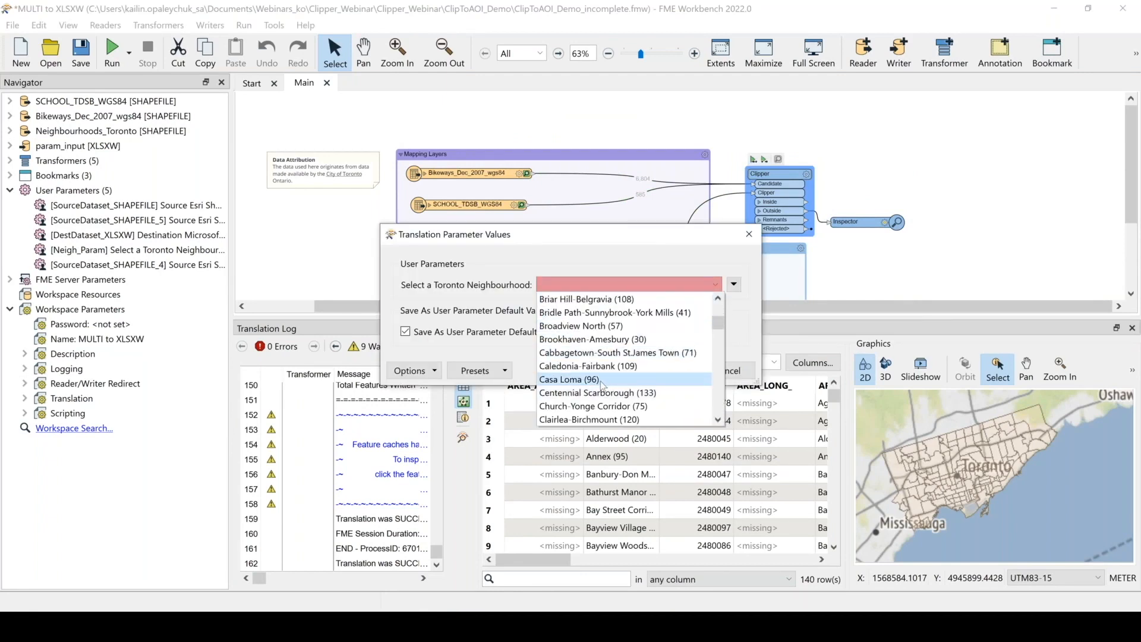
{"action": "left_click", "coordinate": [602, 380]}
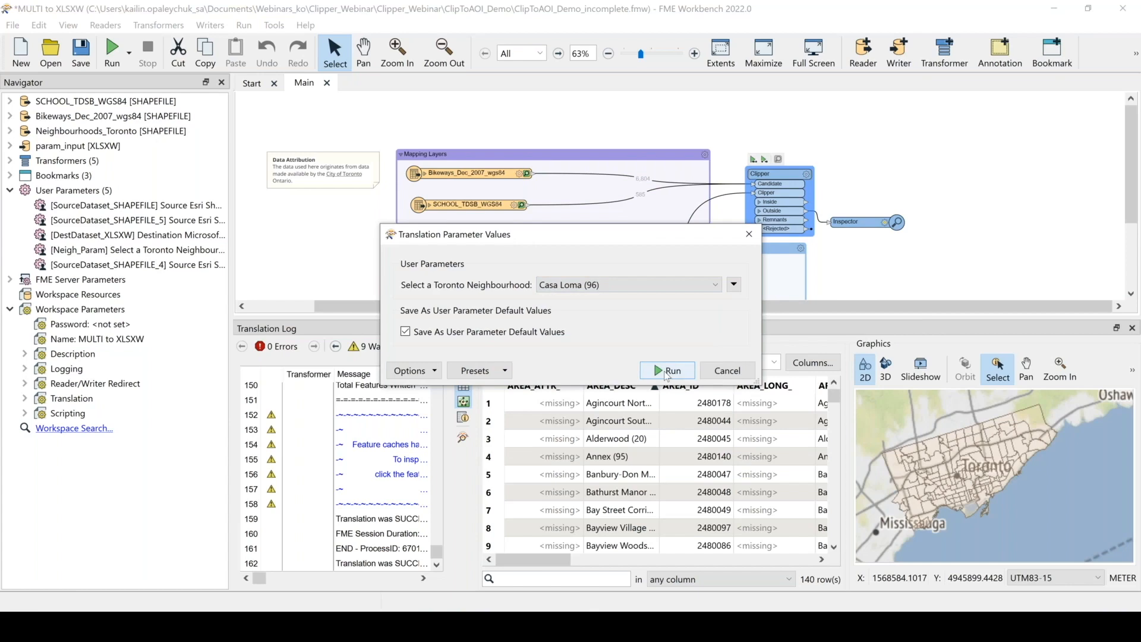
{"action": "left_click", "coordinate": [666, 372]}
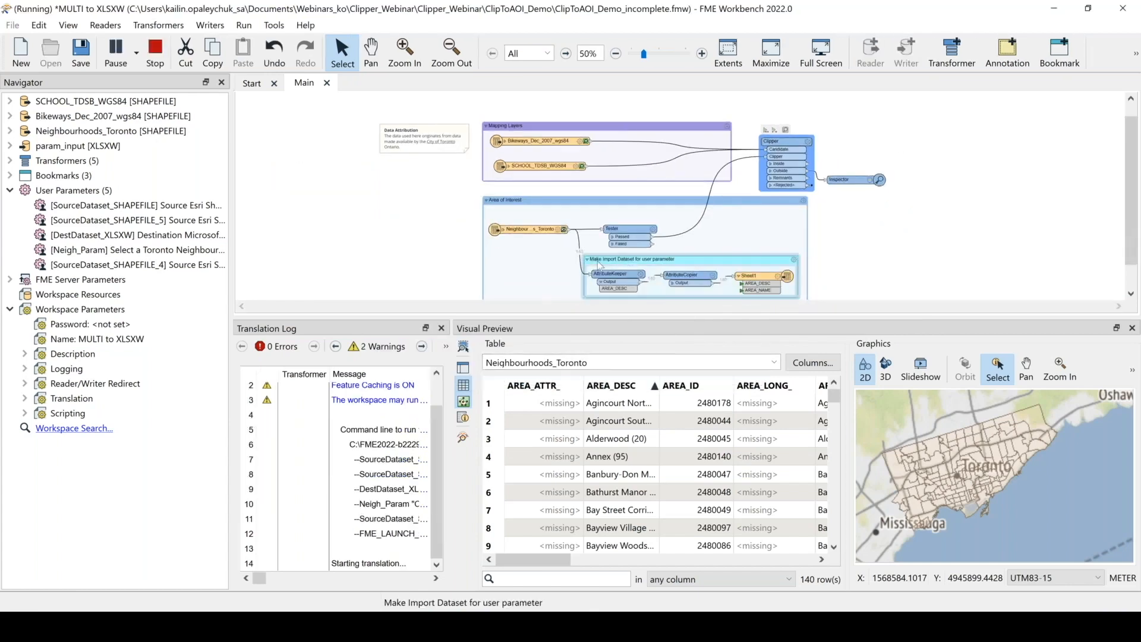
Collapse the Make Import Dataset for user parameter bookmark
{"action": "left_click", "coordinate": [587, 259]}
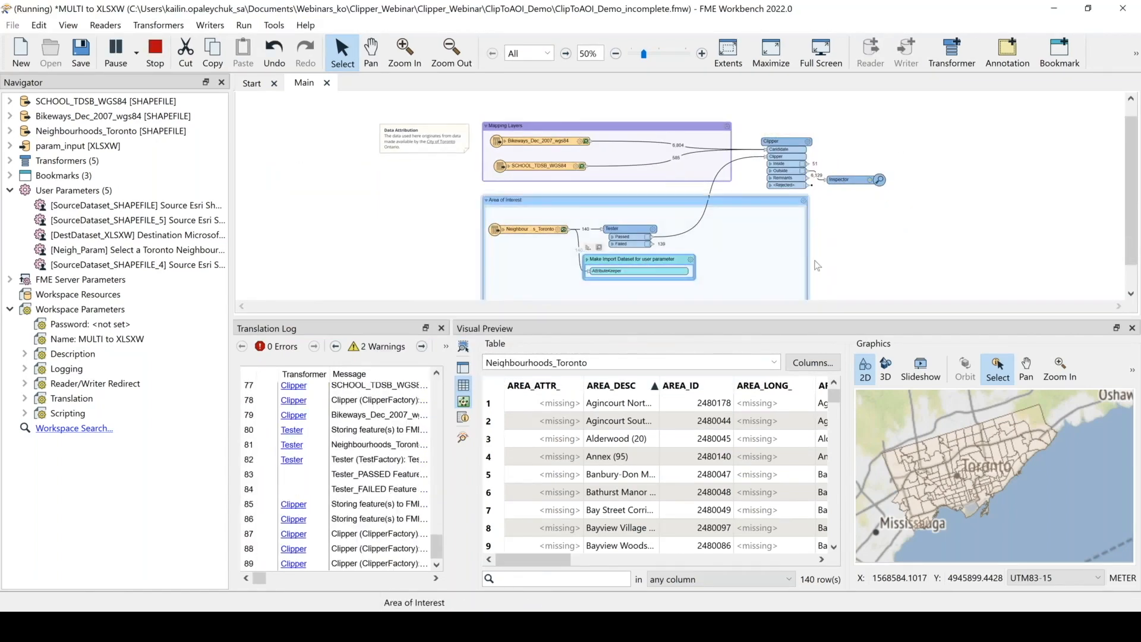
{"action": "scroll", "coordinate": [843, 272], "scroll_direction": "down", "scroll_amount": 1}
{"action": "left_click_drag", "start_coordinate": [807, 280], "coordinate": [738, 257]}
{"action": "scroll", "coordinate": [821, 129], "scroll_direction": "up", "scroll_amount": 1}
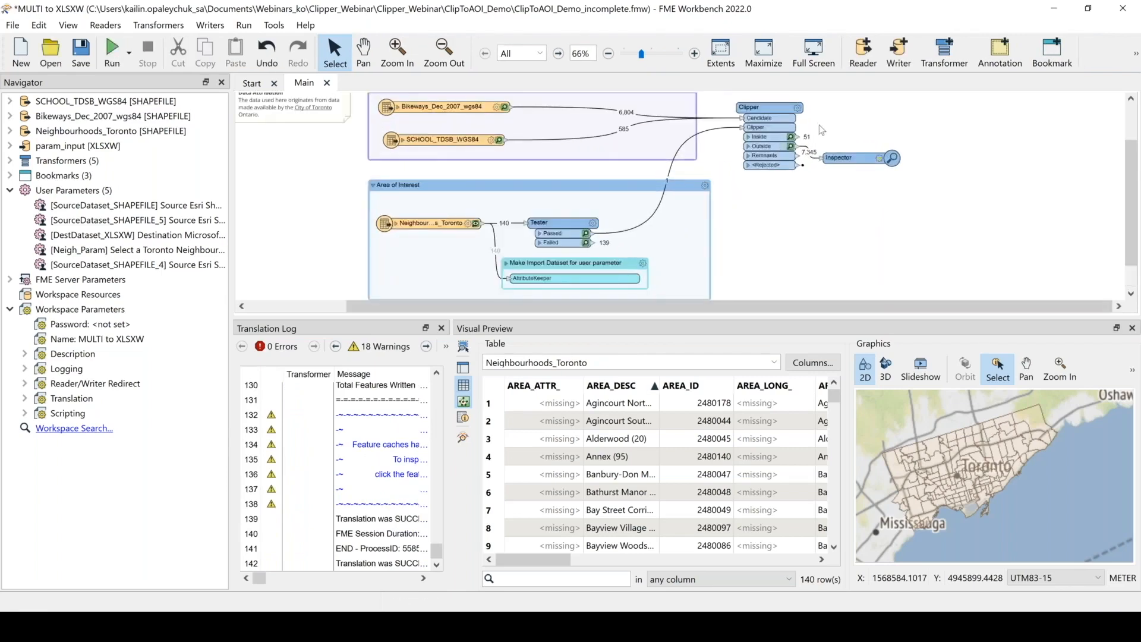
{"action": "scroll", "coordinate": [821, 129], "scroll_direction": "up", "scroll_amount": 1}
Inspect the Clipper's Inside features in Visual Preview and sort the table by a neighbourhood column
{"action": "left_click", "coordinate": [791, 166]}
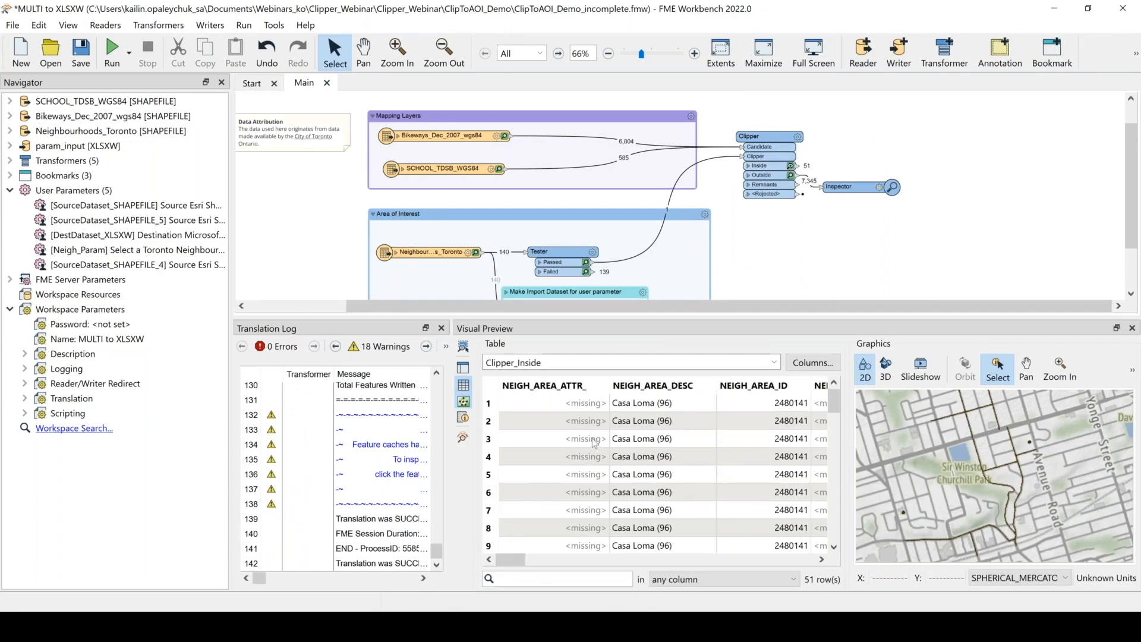
{"action": "left_click", "coordinate": [441, 328]}
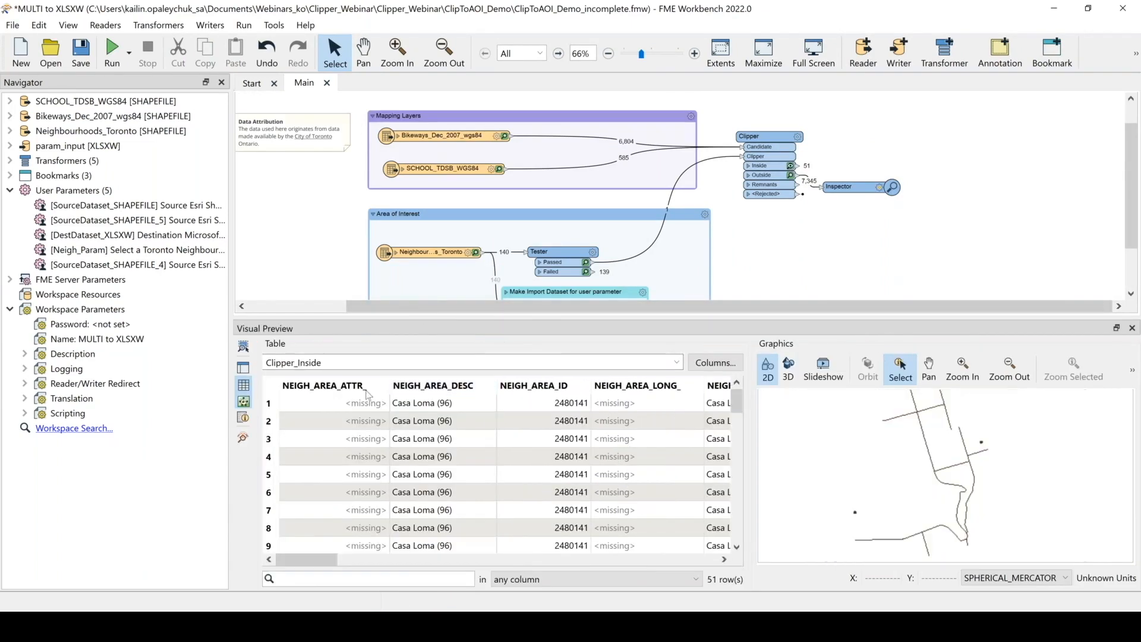
{"action": "left_click", "coordinate": [368, 390]}
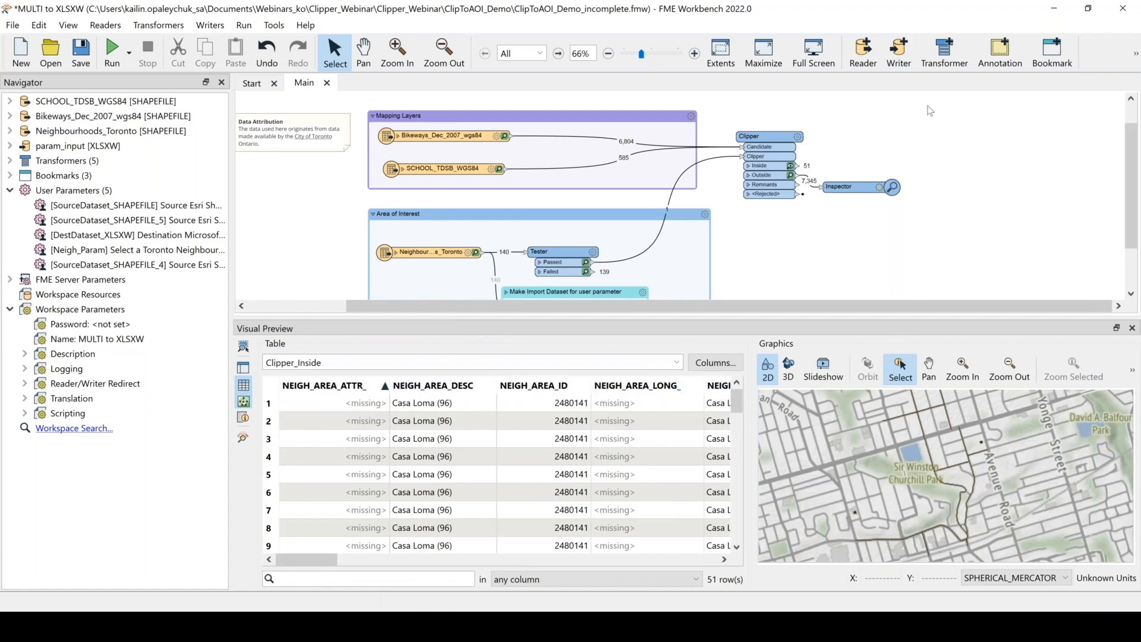
Switch to Google Slides and present the Reducing Data Volumes demo slides
{"action": "left_click", "coordinate": [1053, 8]}
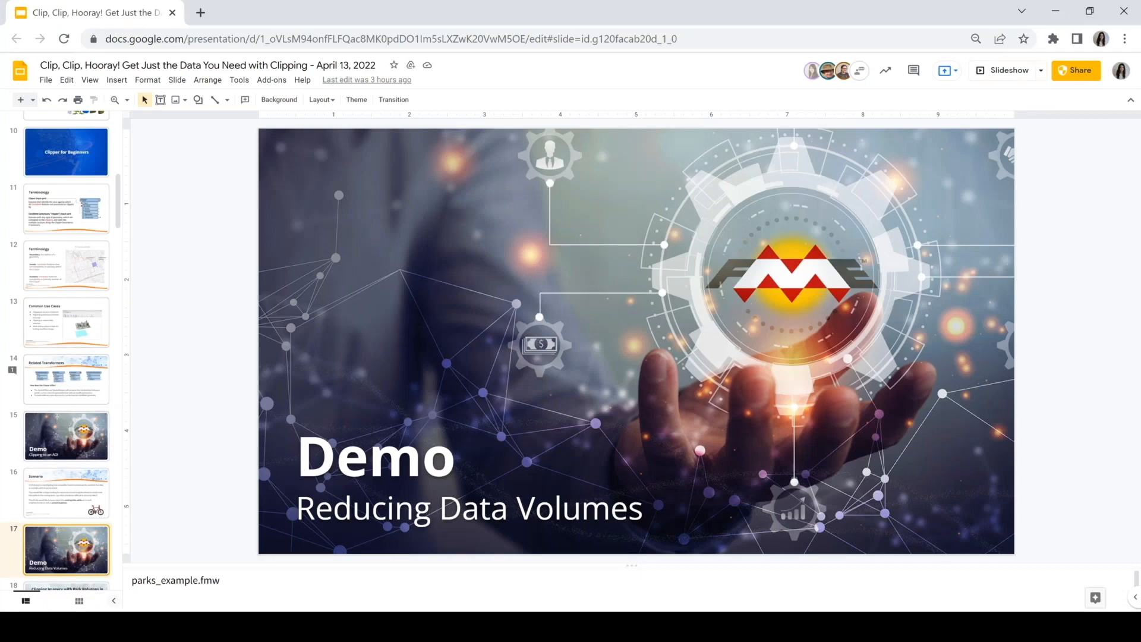
{"action": "left_click", "coordinate": [1006, 83]}
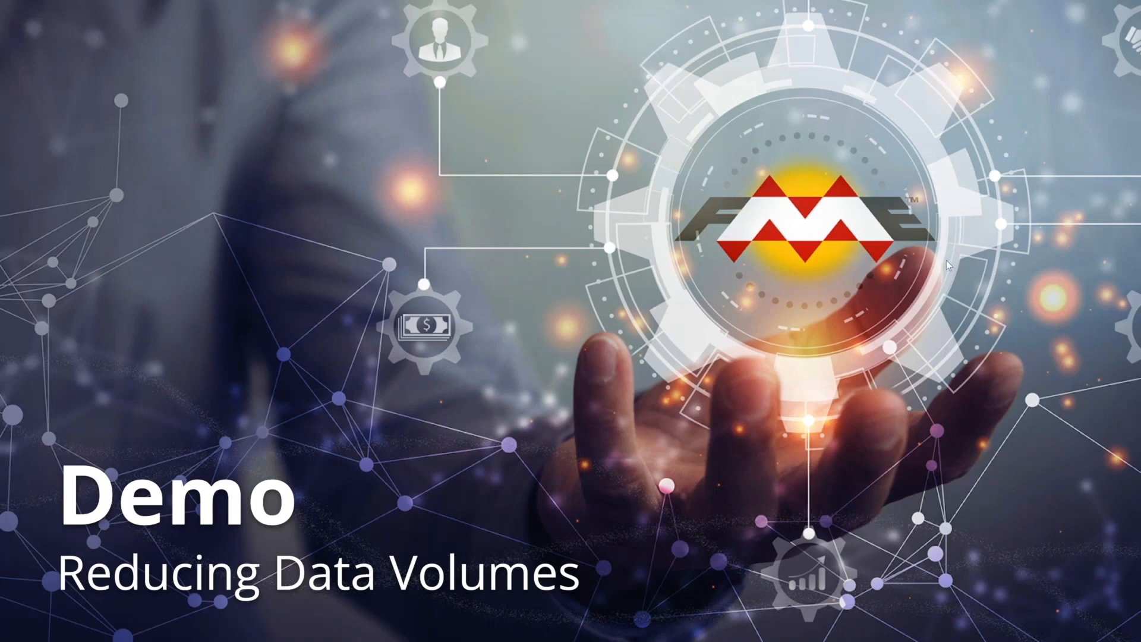
{"action": "left_click", "coordinate": [946, 260]}
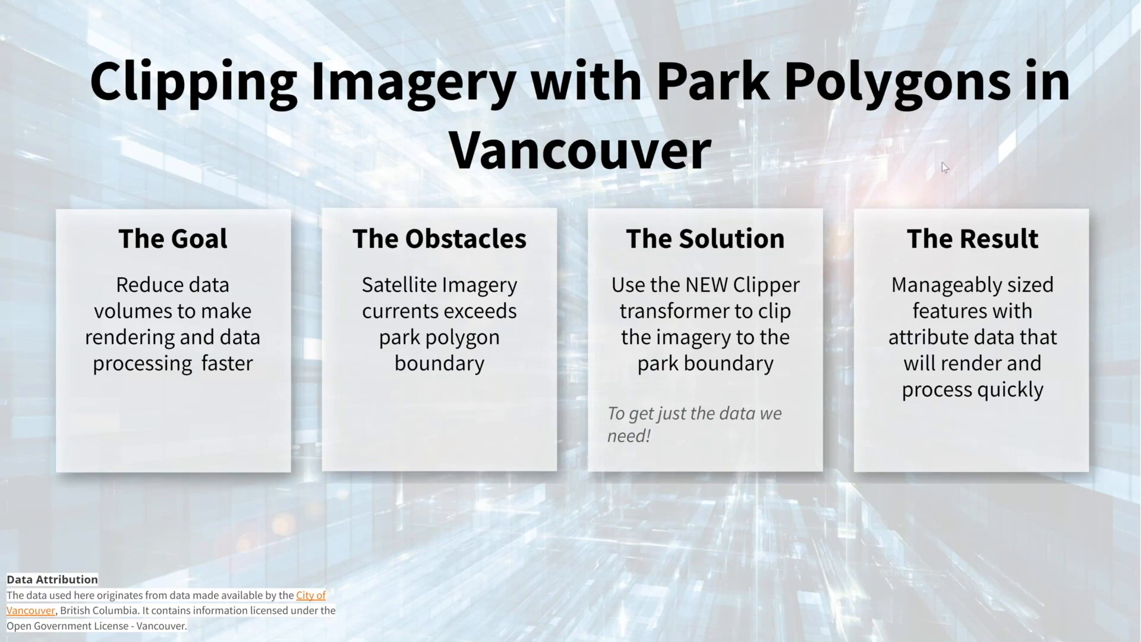
{"action": "key", "text": "Escape"}
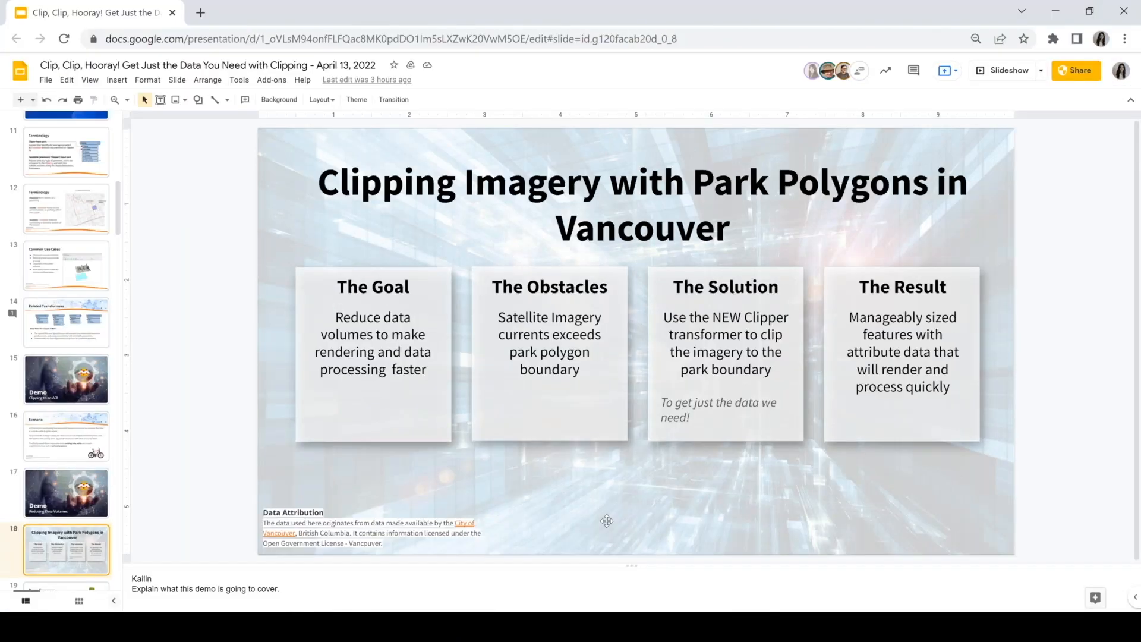
Switch from the slides to the ParksImagery_Demo workspace in FME Workbench and select the Clipper
{"action": "left_click", "coordinate": [568, 627]}
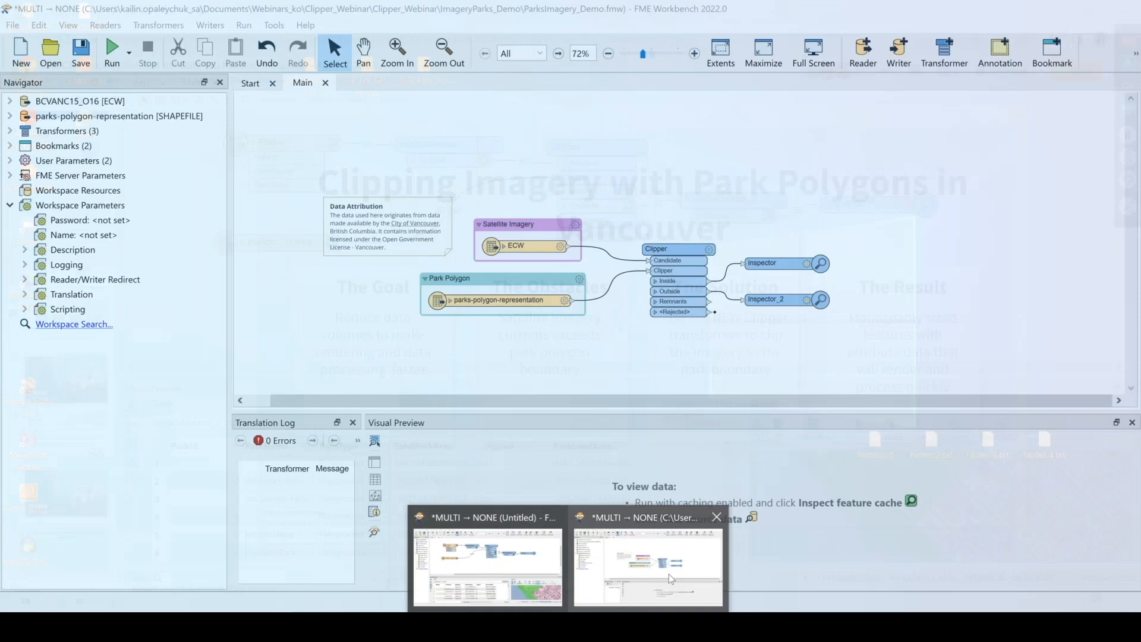
{"action": "left_click", "coordinate": [668, 573]}
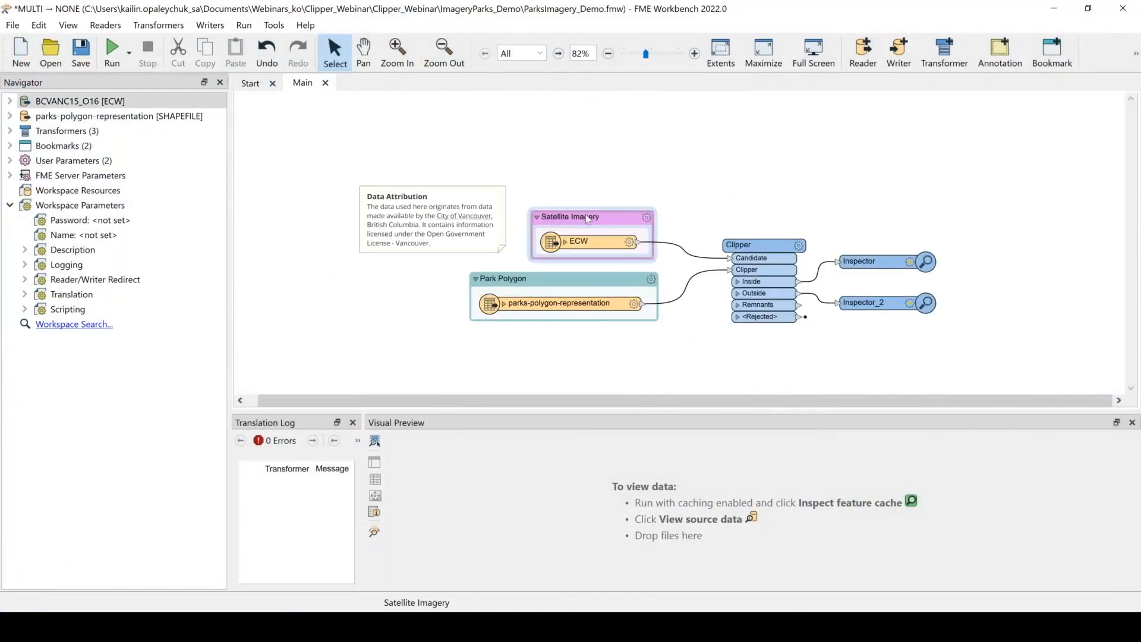
{"action": "left_click_drag", "start_coordinate": [540, 282], "coordinate": [542, 286]}
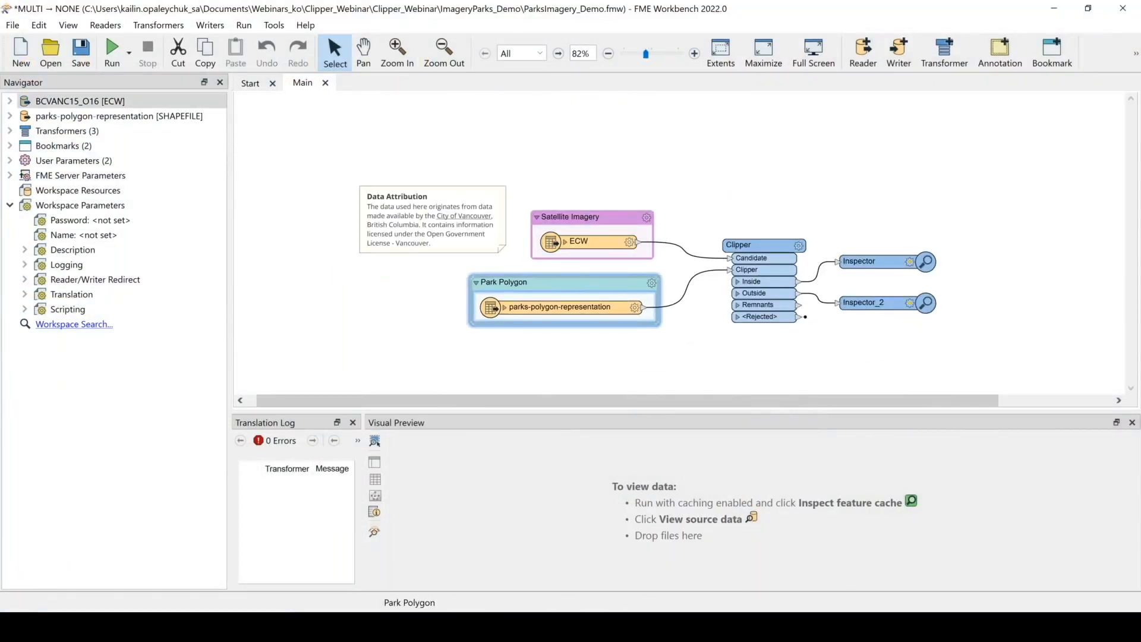
{"action": "left_click", "coordinate": [744, 339]}
{"action": "left_click", "coordinate": [761, 245]}
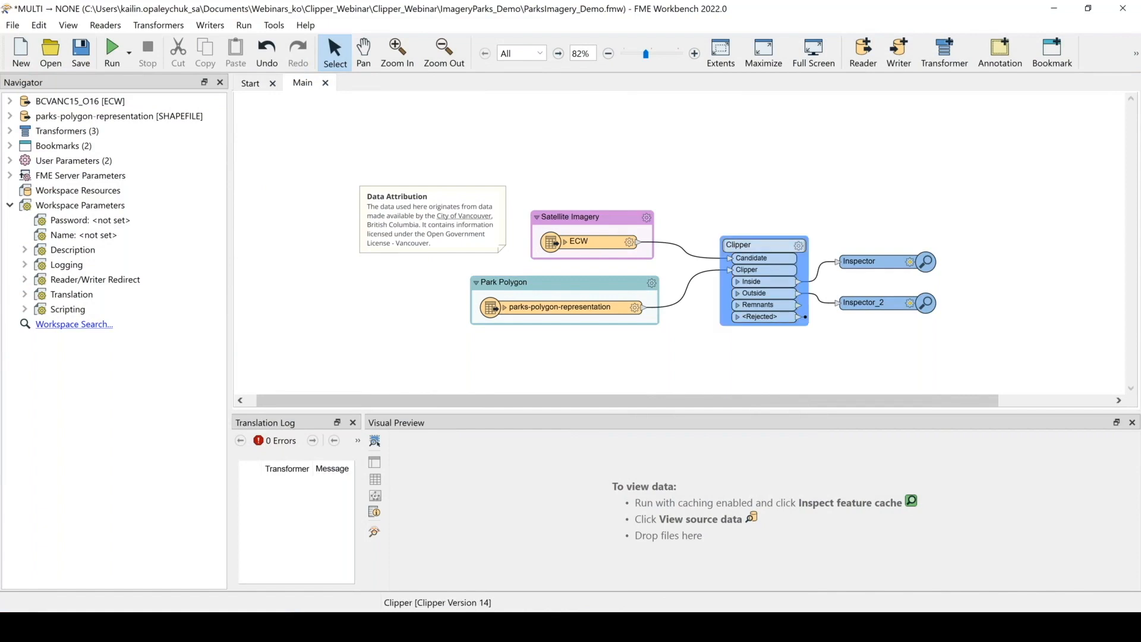
Open the Clipper's parameters, expand and collapse the Raster Candidates section, and close the dialog
{"action": "left_click", "coordinate": [799, 247]}
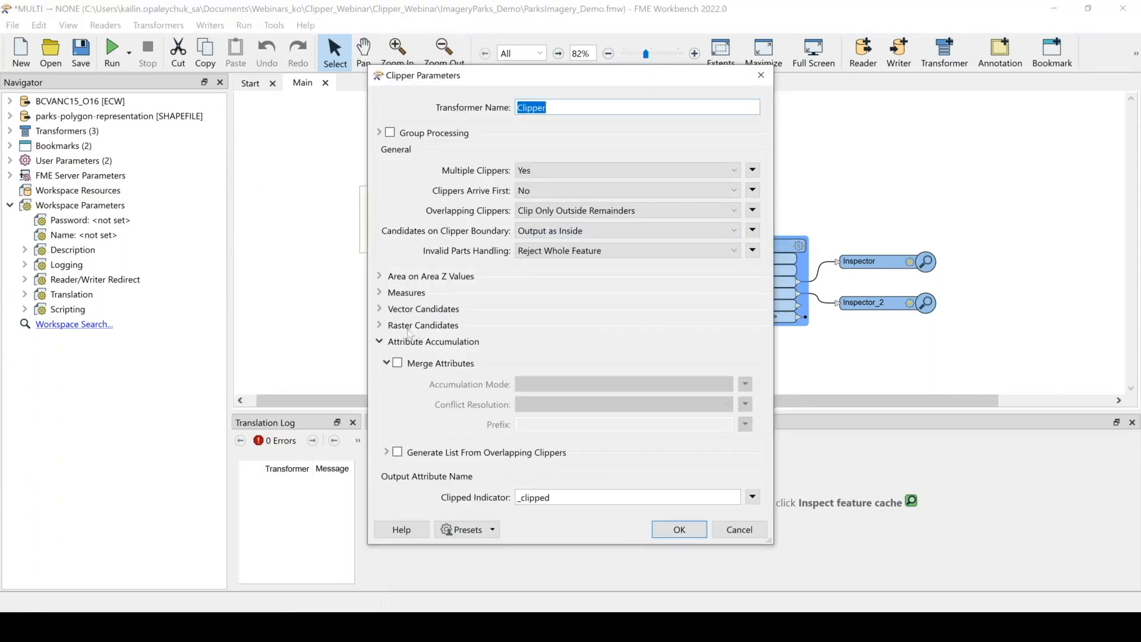
{"action": "left_click", "coordinate": [411, 328]}
{"action": "left_click", "coordinate": [412, 328]}
{"action": "left_click", "coordinate": [412, 328]}
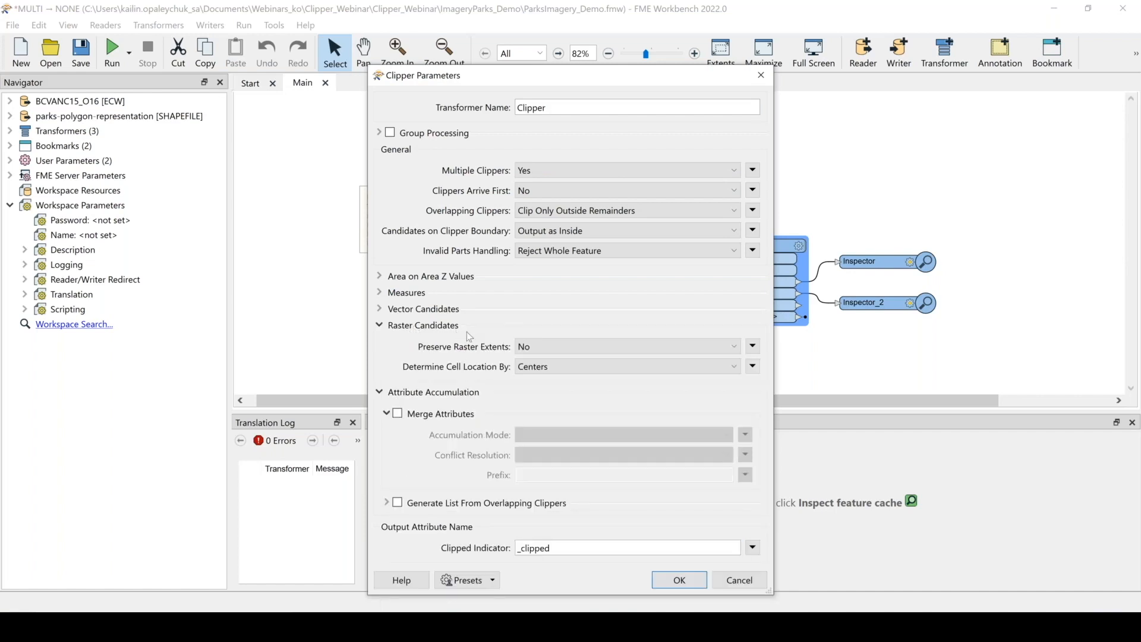
{"action": "left_click", "coordinate": [411, 328]}
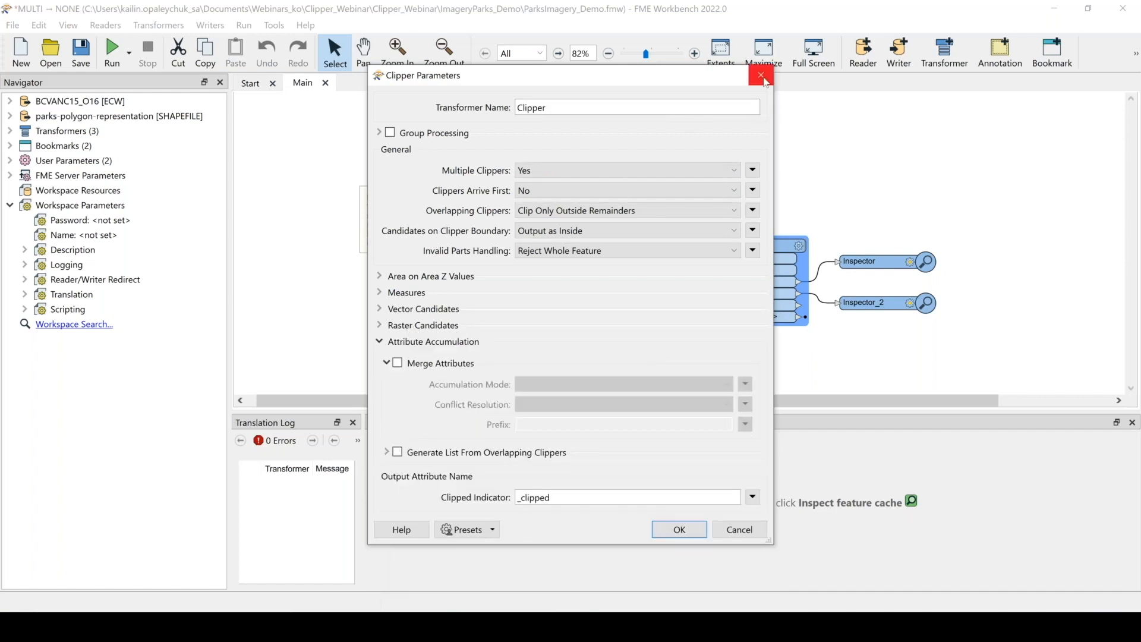
{"action": "left_click", "coordinate": [761, 75]}
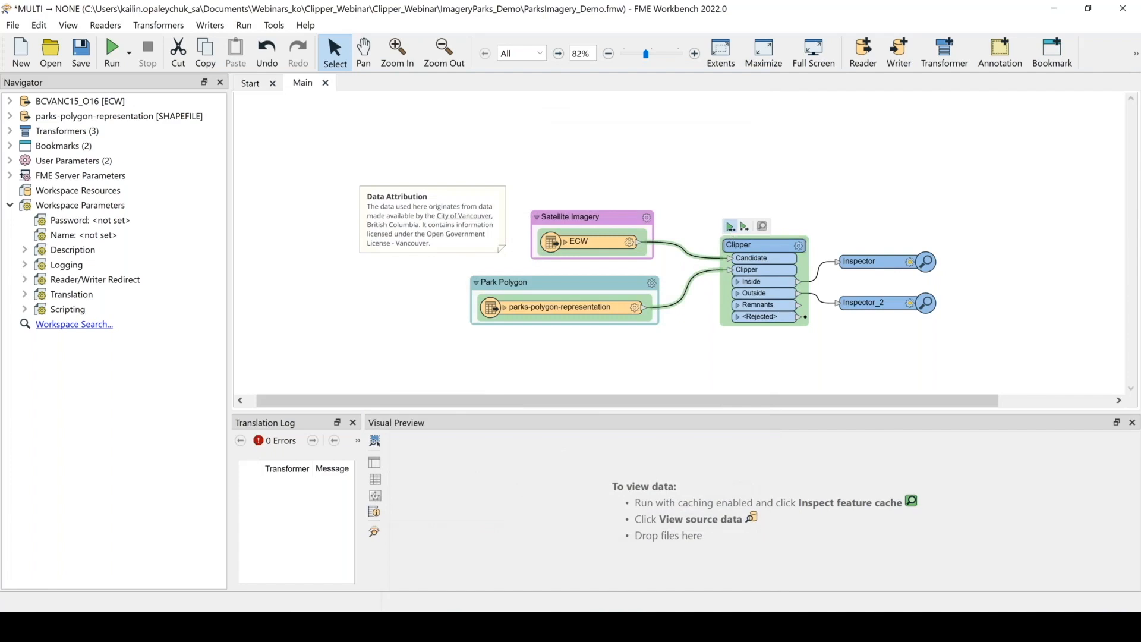
Run the workspace to the Clipper and inspect its Outside features in Visual Preview
{"action": "left_click", "coordinate": [730, 227]}
{"action": "left_click", "coordinate": [689, 382]}
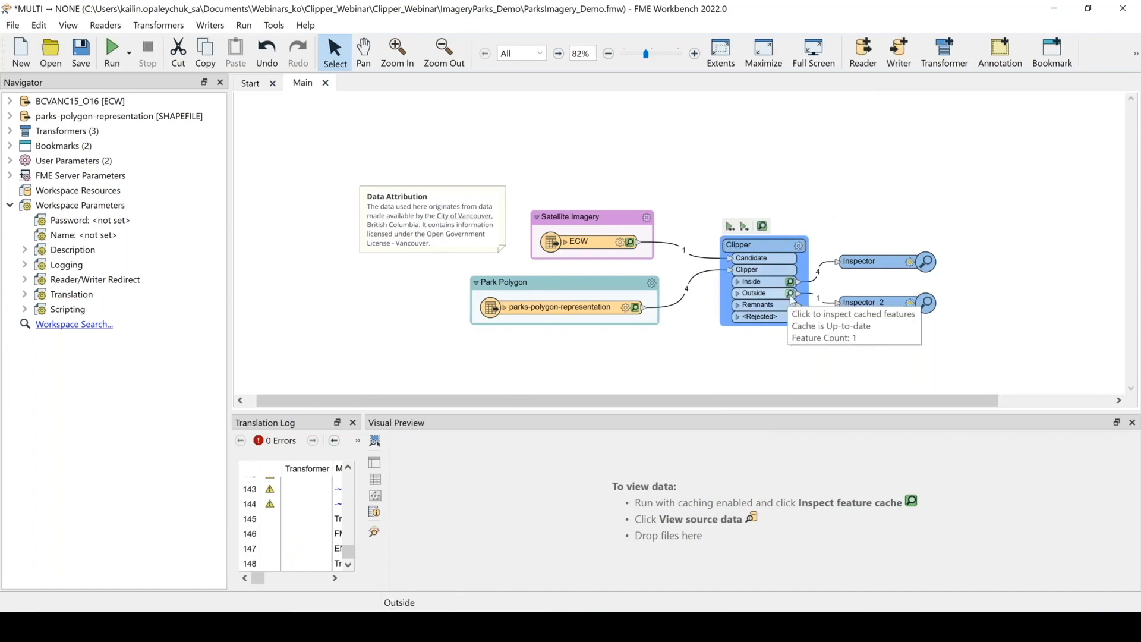
{"action": "left_click", "coordinate": [791, 295]}
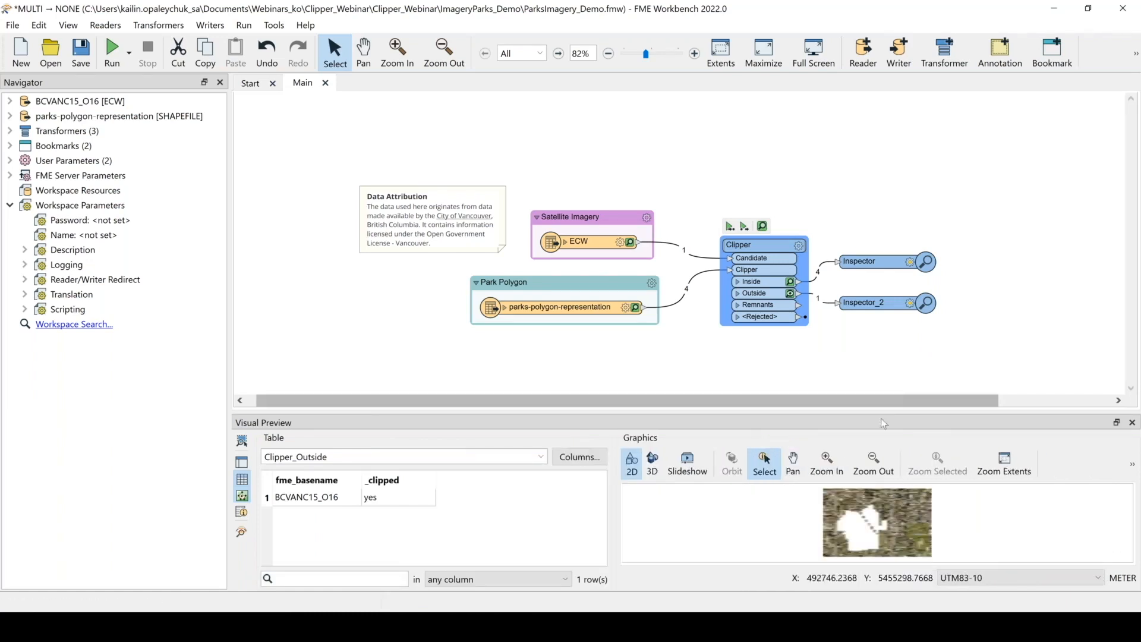
Enlarge the Visual Preview and inspect the Clipper's Inside features, selecting one clipped raster row
{"action": "left_click_drag", "start_coordinate": [887, 411], "coordinate": [887, 280]}
{"action": "scroll", "coordinate": [826, 163], "scroll_direction": "down", "scroll_amount": 2}
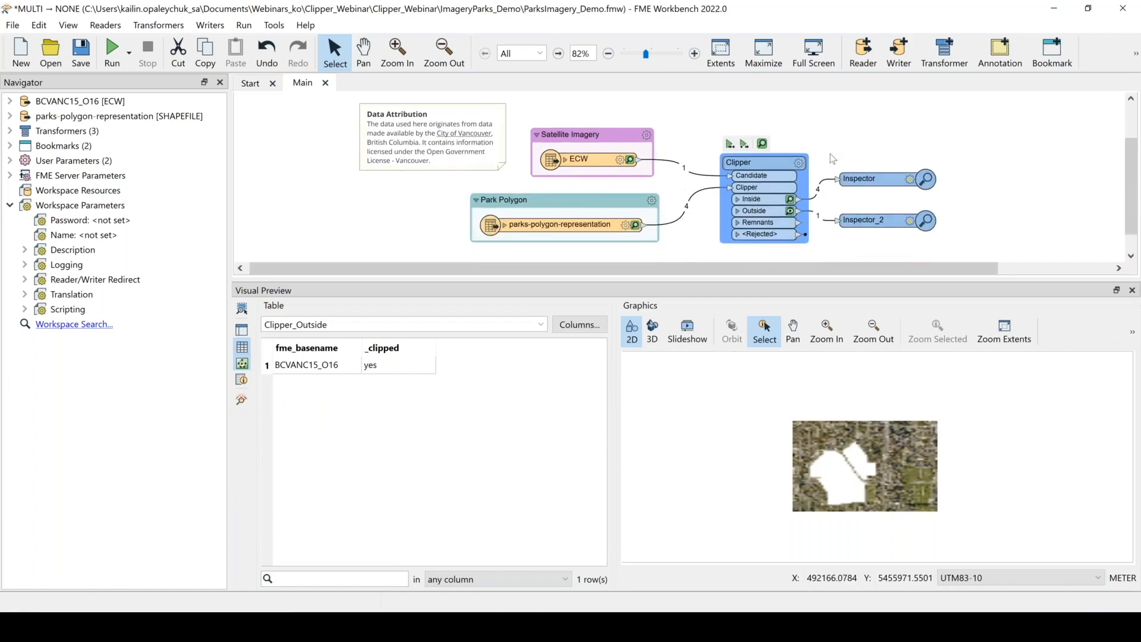
{"action": "left_click", "coordinate": [790, 199]}
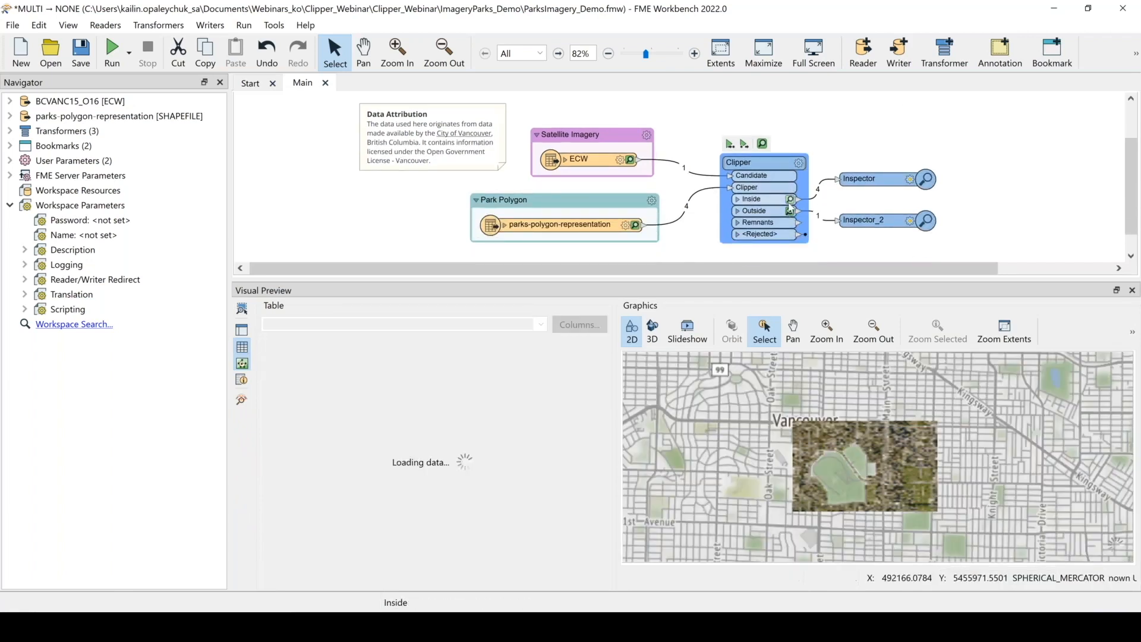
{"action": "left_click", "coordinate": [902, 438]}
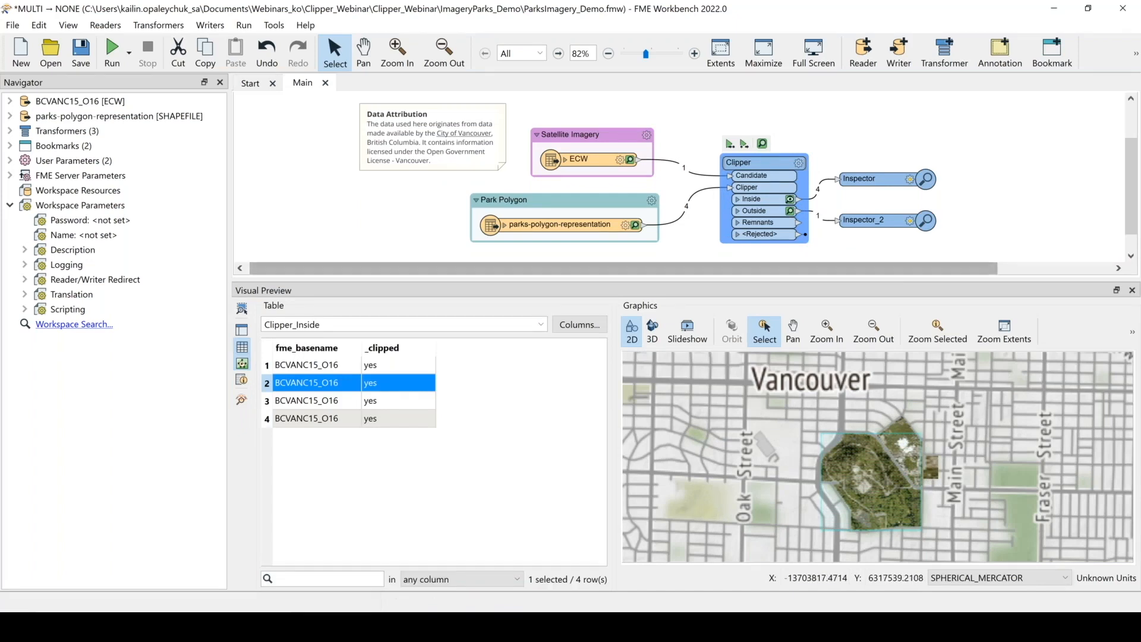
{"action": "left_click_drag", "start_coordinate": [921, 287], "coordinate": [922, 295]}
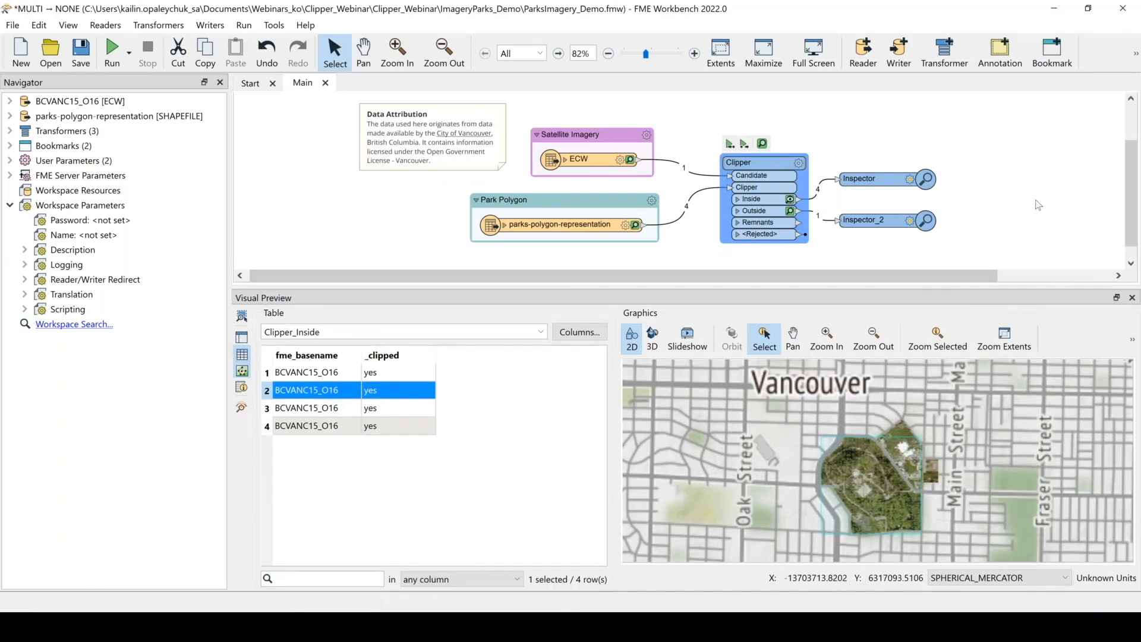
{"action": "left_click", "coordinate": [1016, 229]}
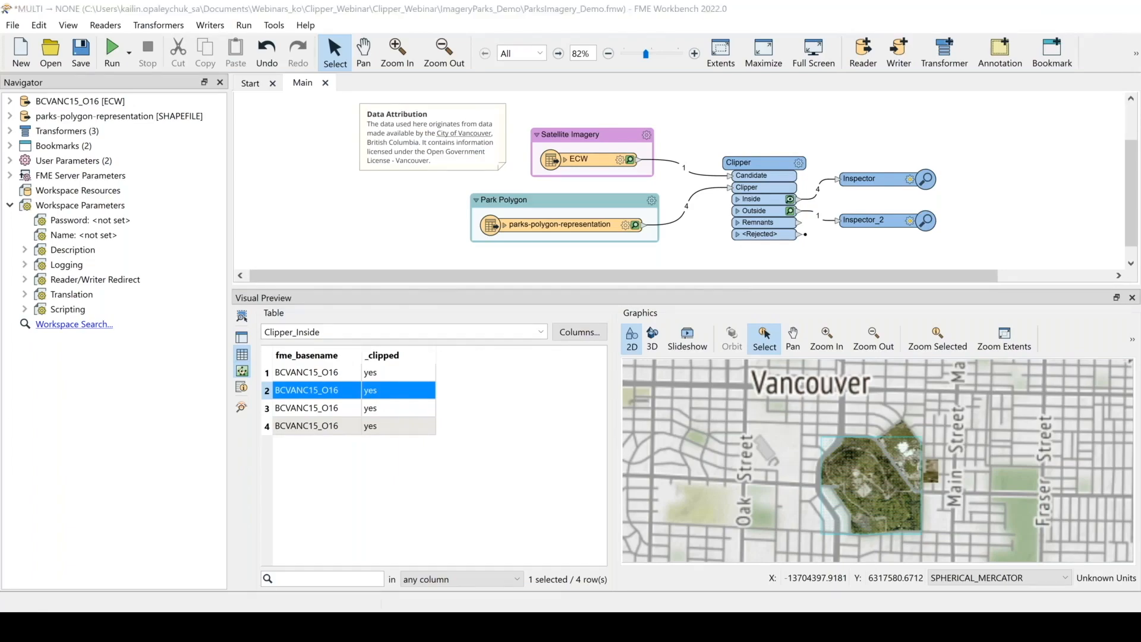
Switch back to Google Slides and present the Clipper Deep Dive slides
{"action": "left_click", "coordinate": [1055, 9]}
{"action": "left_click", "coordinate": [1009, 71]}
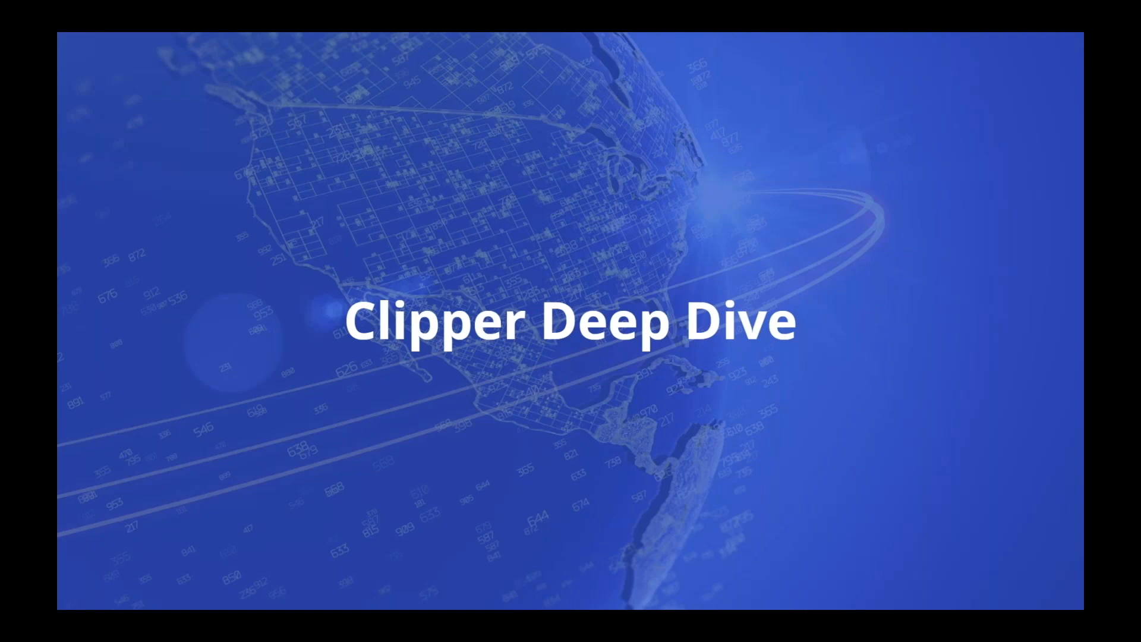
{"action": "left_click", "coordinate": [900, 479]}
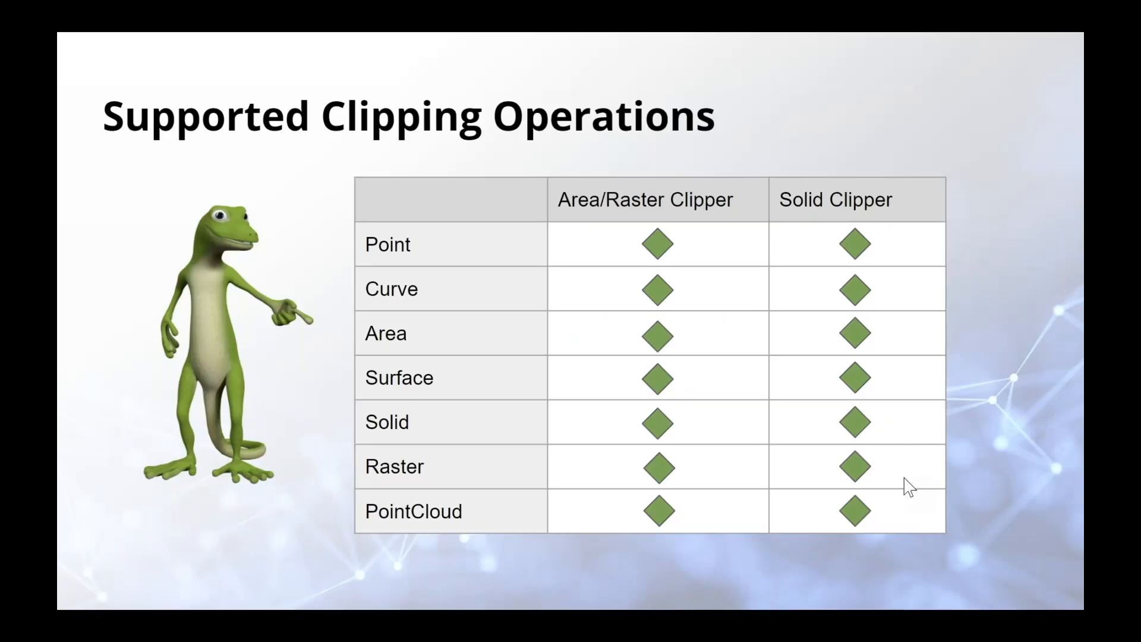
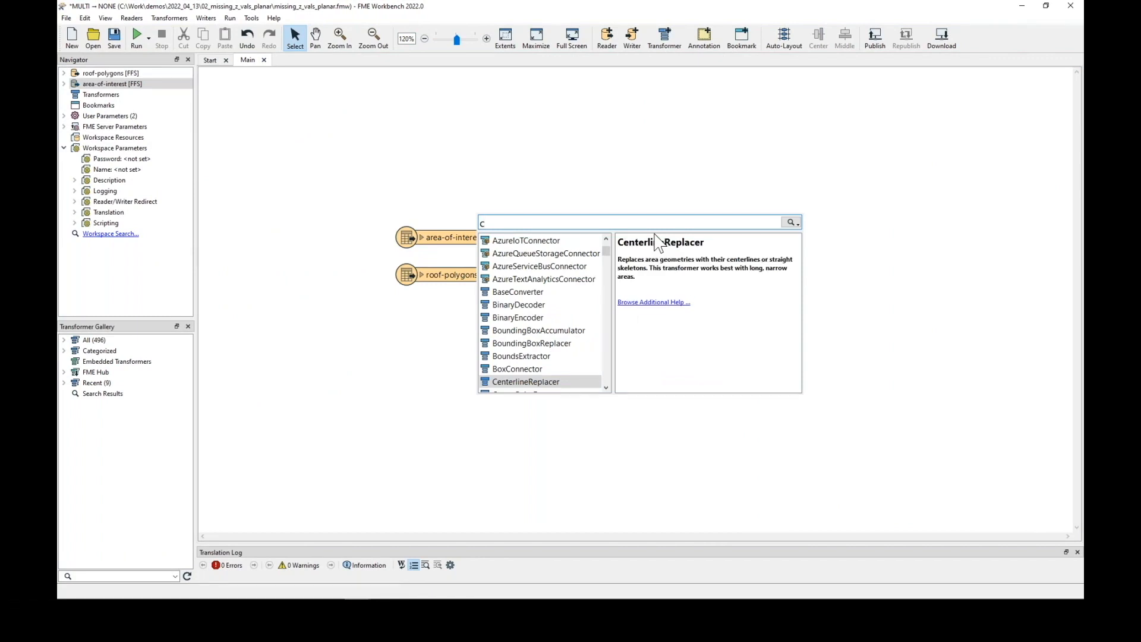
Add a Clipper transformer fed by area-of-interest as Clipper and connect roof-polygons to its Candidate port
{"action": "type", "text": "lip"}
{"action": "key", "text": "Return"}
{"action": "left_click_drag", "start_coordinate": [694, 242], "coordinate": [586, 225]}
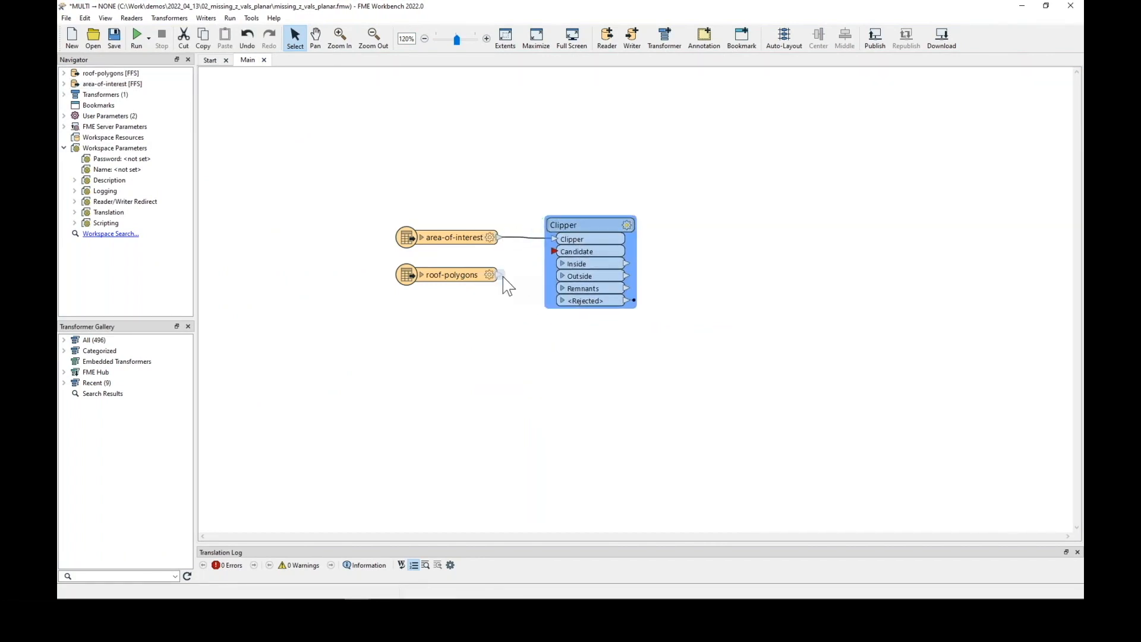
{"action": "left_click_drag", "start_coordinate": [500, 275], "coordinate": [554, 252]}
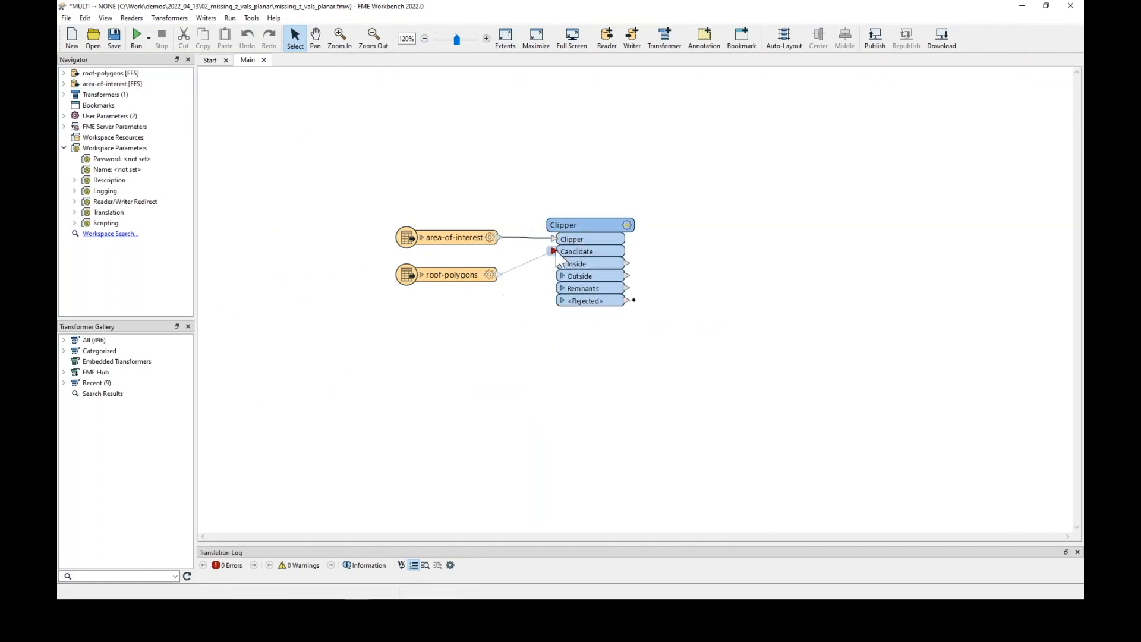
Attach inspection points to the Clipper's Inside and Outside output ports
{"action": "right_click", "coordinate": [628, 264]}
{"action": "left_click", "coordinate": [659, 270]}
{"action": "right_click", "coordinate": [630, 278]}
{"action": "left_click", "coordinate": [665, 287]}
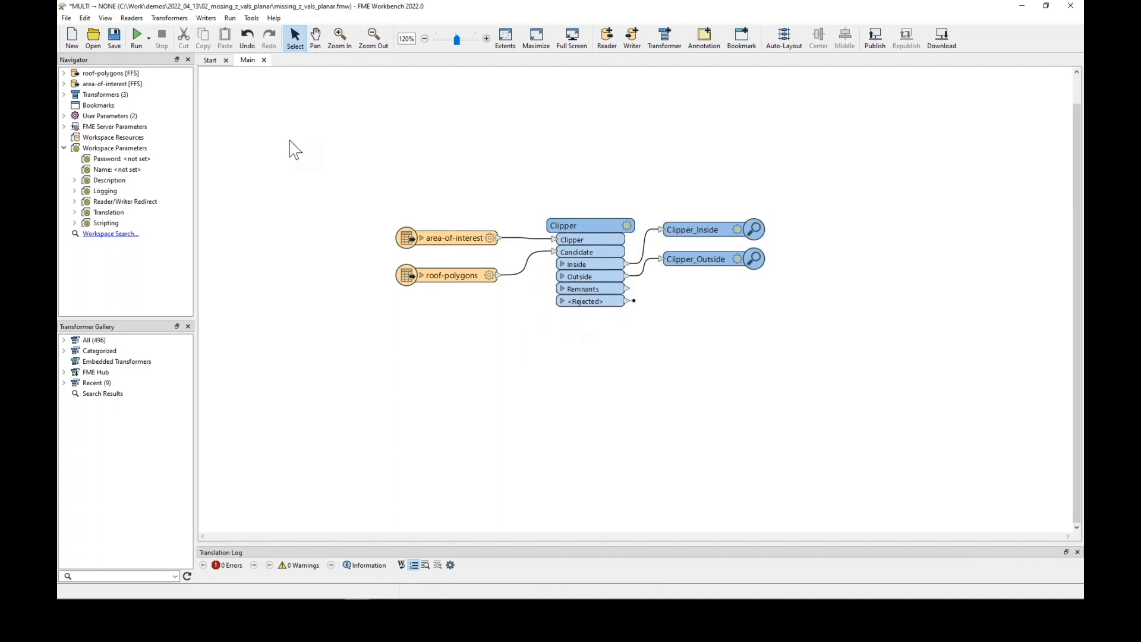
Run the workspace and open the inspected results in Data Inspector
{"action": "left_click", "coordinate": [137, 37]}
{"action": "left_click", "coordinate": [657, 354]}
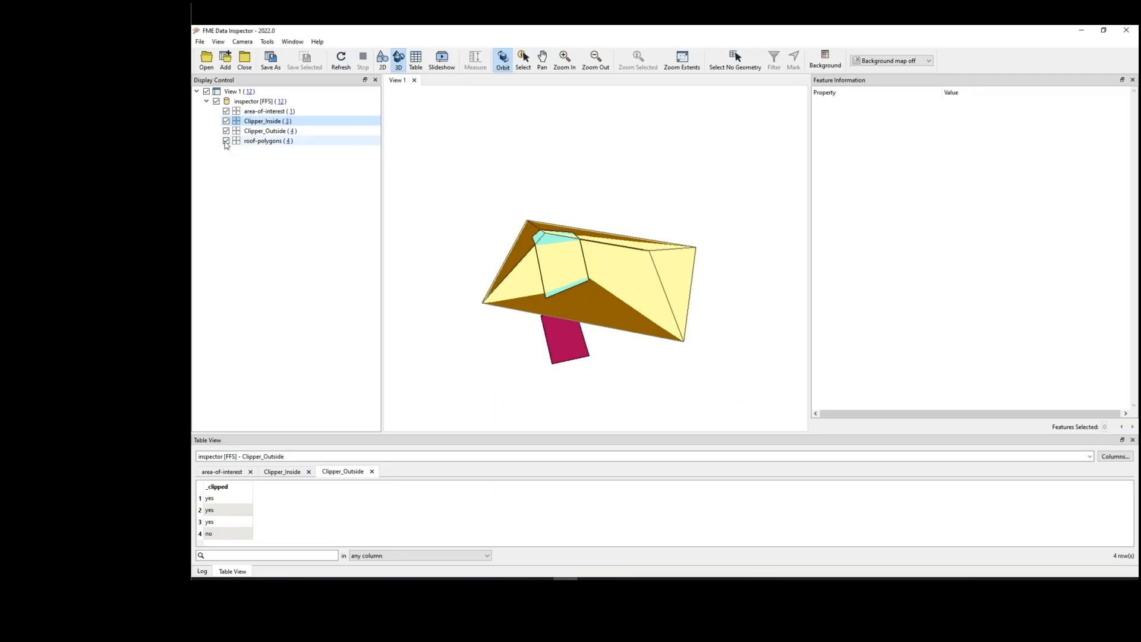
Hide the roof-polygons layer and inspect the clipped Inside and Outside roof features in the 3D view
{"action": "left_click", "coordinate": [225, 141]}
{"action": "left_click_drag", "start_coordinate": [636, 271], "coordinate": [597, 262]}
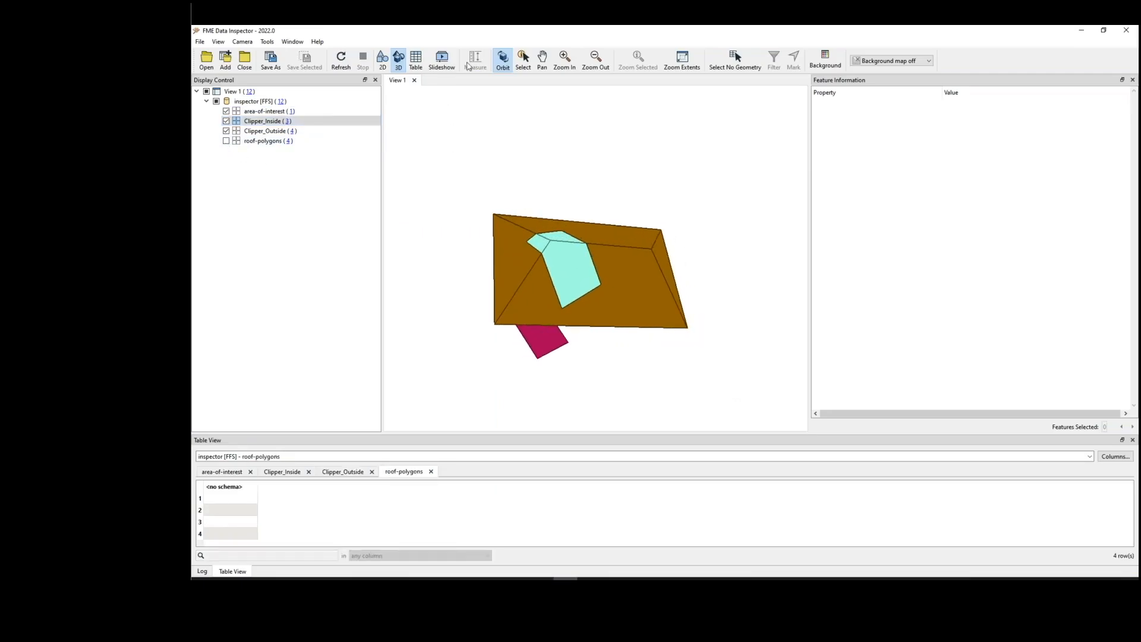
{"action": "left_click", "coordinate": [523, 59]}
{"action": "left_click", "coordinate": [580, 280]}
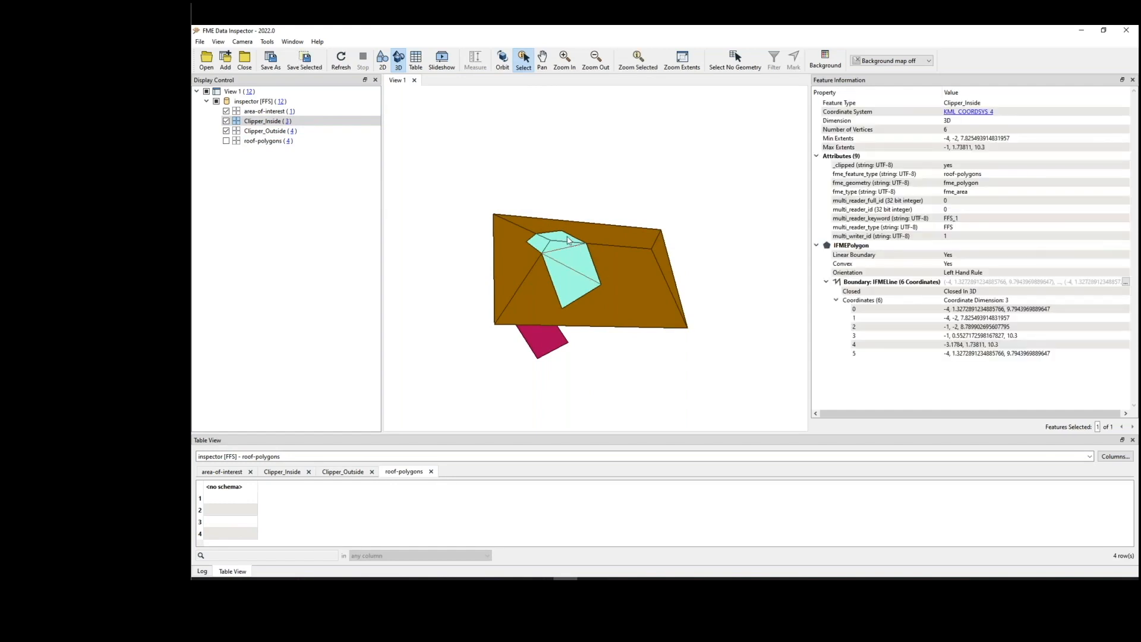
{"action": "left_click", "coordinate": [525, 288]}
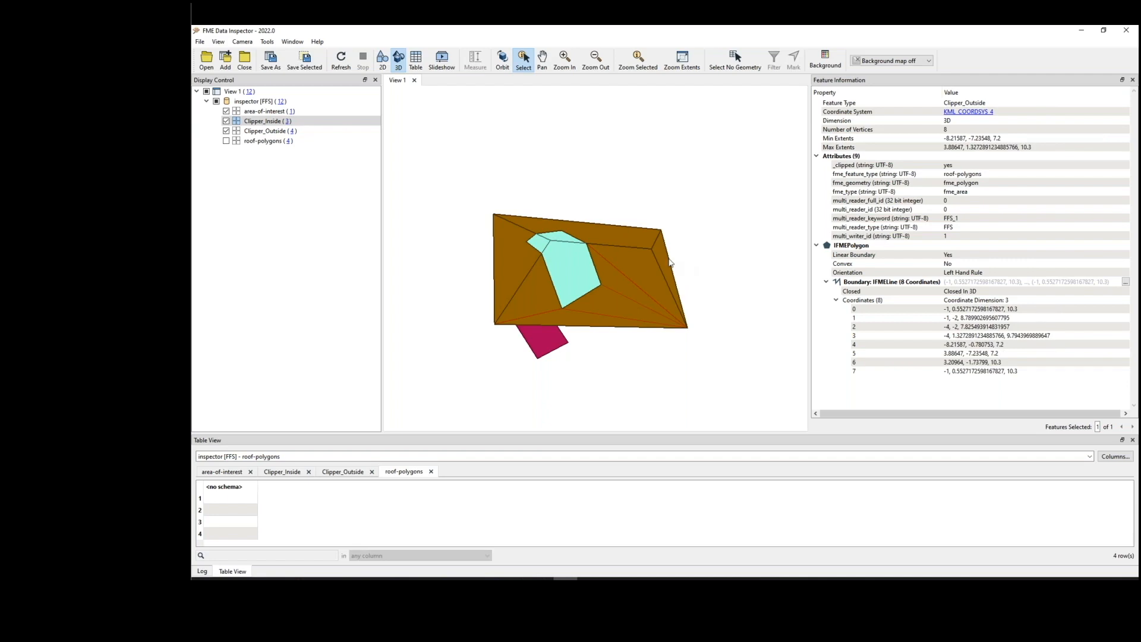
{"action": "left_click", "coordinate": [632, 281]}
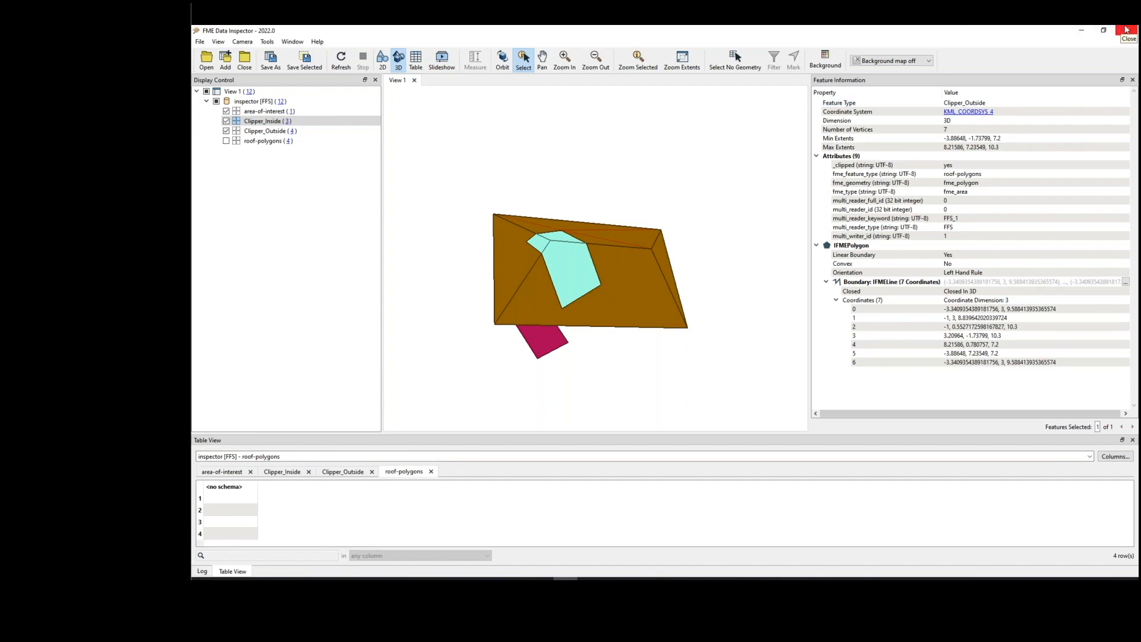
Close Data Inspector and move on to the Preserve Z From: Clipper and Candidate demo
{"action": "left_click", "coordinate": [1126, 30]}
{"action": "left_click", "coordinate": [1126, 30]}
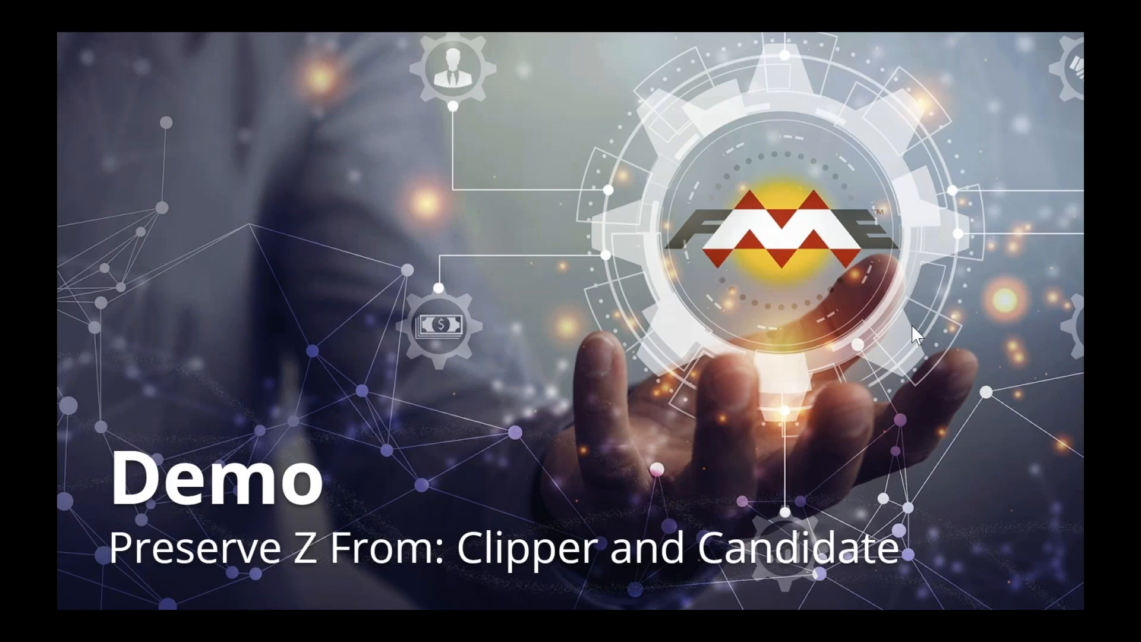
{"action": "left_click", "coordinate": [815, 327]}
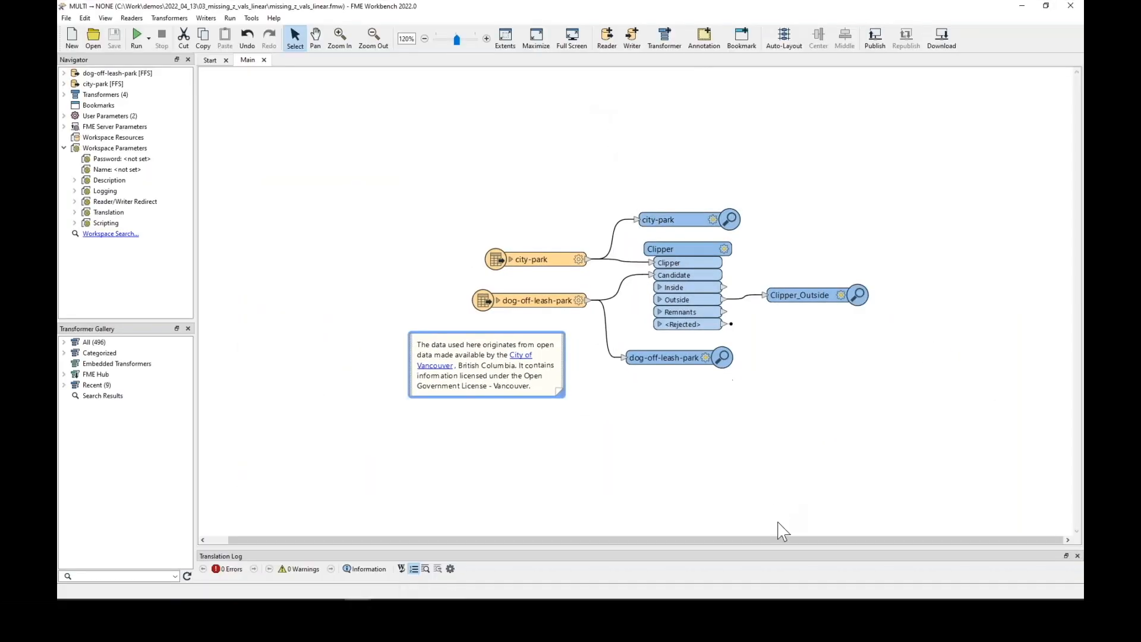
Run the dog-off-leash park workspace and open its results in a maximized Data Inspector
{"action": "left_click", "coordinate": [137, 36]}
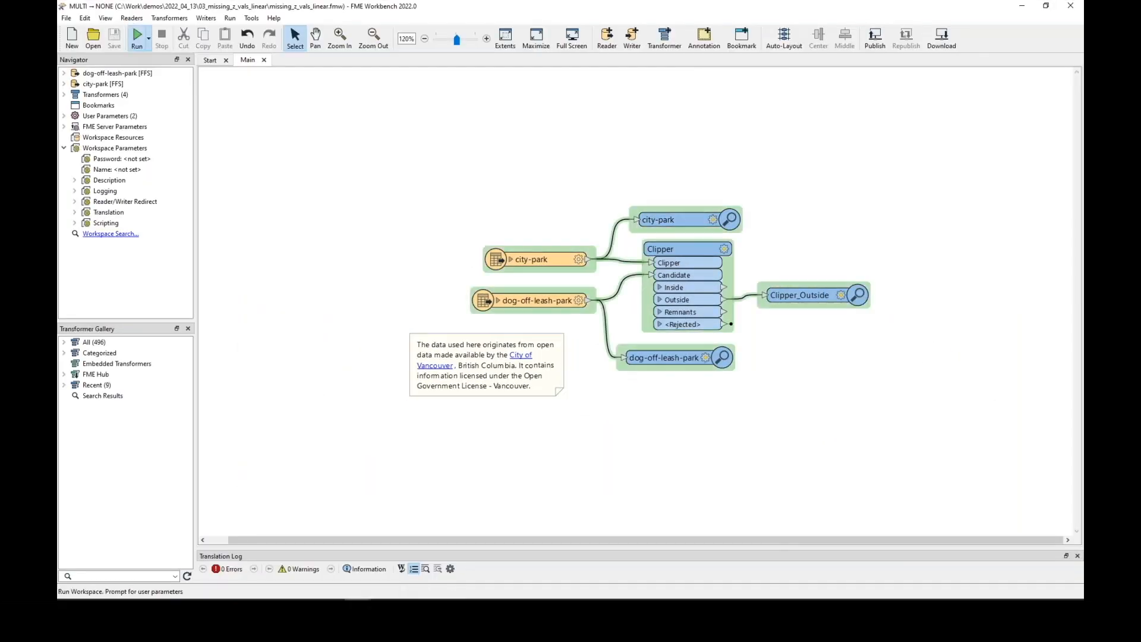
{"action": "left_click", "coordinate": [663, 354]}
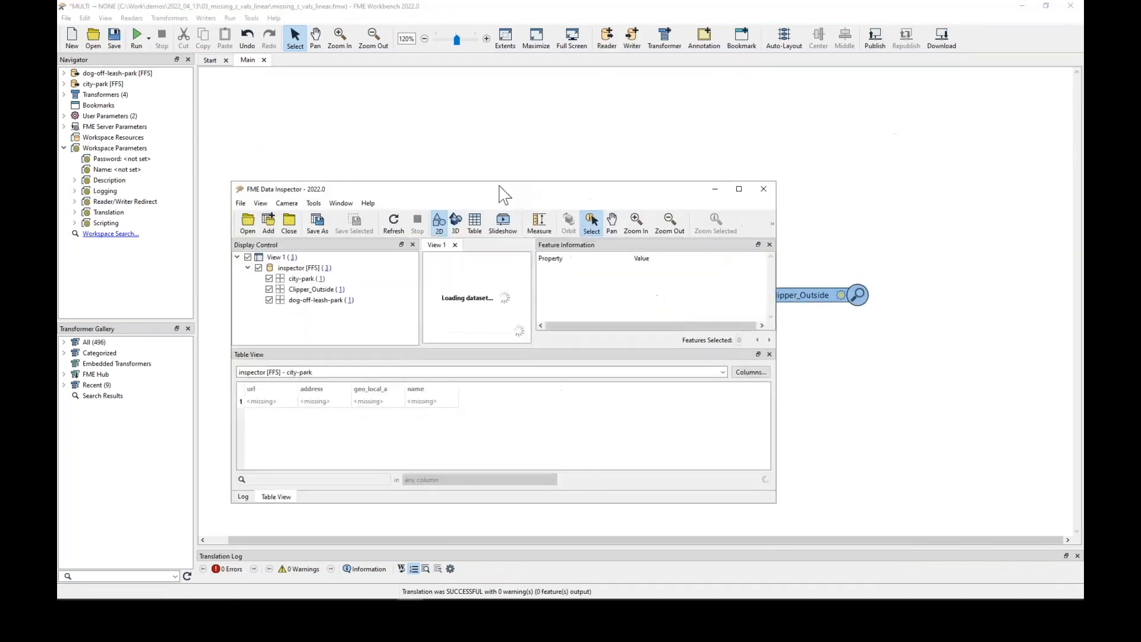
{"action": "double_click", "coordinate": [501, 188]}
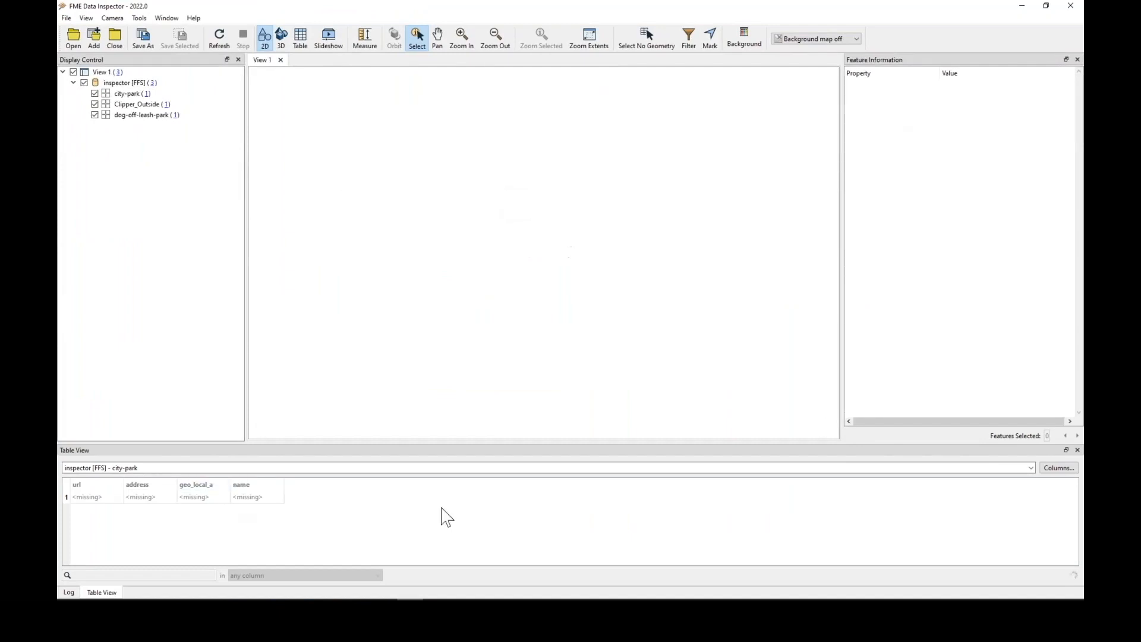
Show the Clipper_Outside table and select the Hadden Park feature
{"action": "left_click", "coordinate": [675, 468]}
{"action": "left_click", "coordinate": [172, 489]}
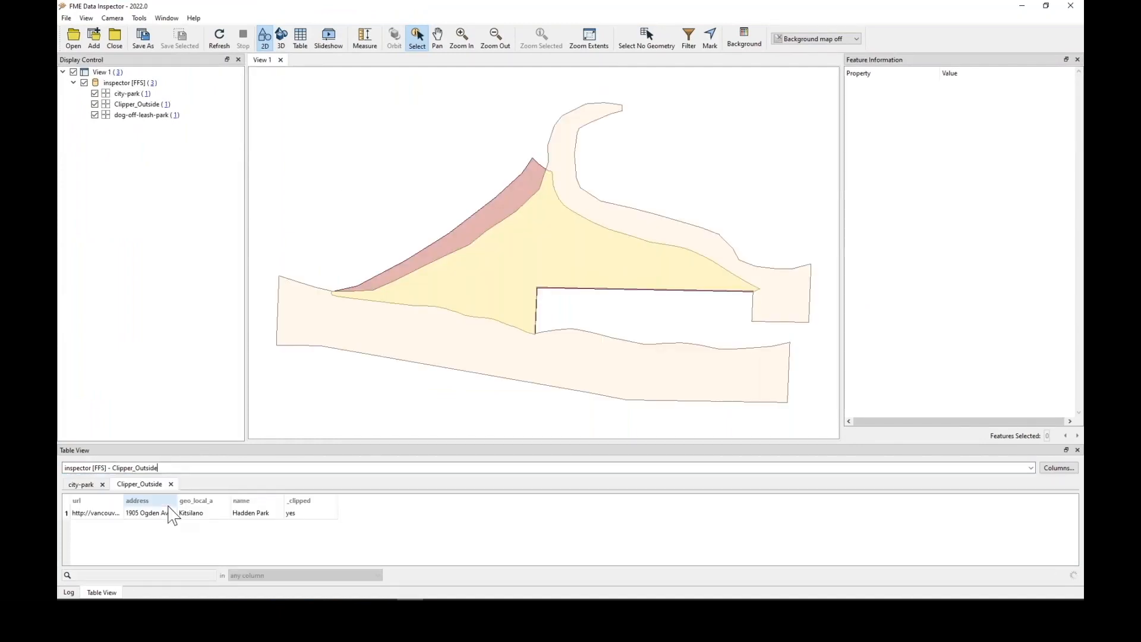
{"action": "left_click", "coordinate": [182, 513]}
{"action": "scroll", "coordinate": [1006, 253], "scroll_direction": "down", "scroll_amount": 7}
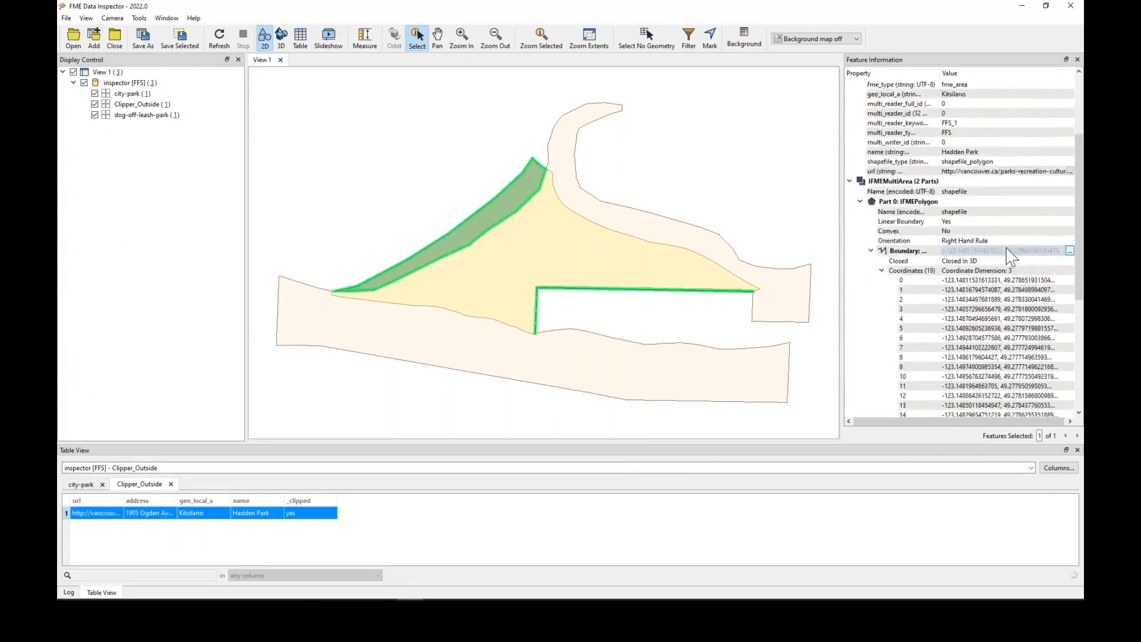
Widen the feature information panel, step through the clipped boundary's Z coordinates, and close Data Inspector
{"action": "left_click_drag", "start_coordinate": [840, 249], "coordinate": [720, 247]}
{"action": "left_click", "coordinate": [997, 195]}
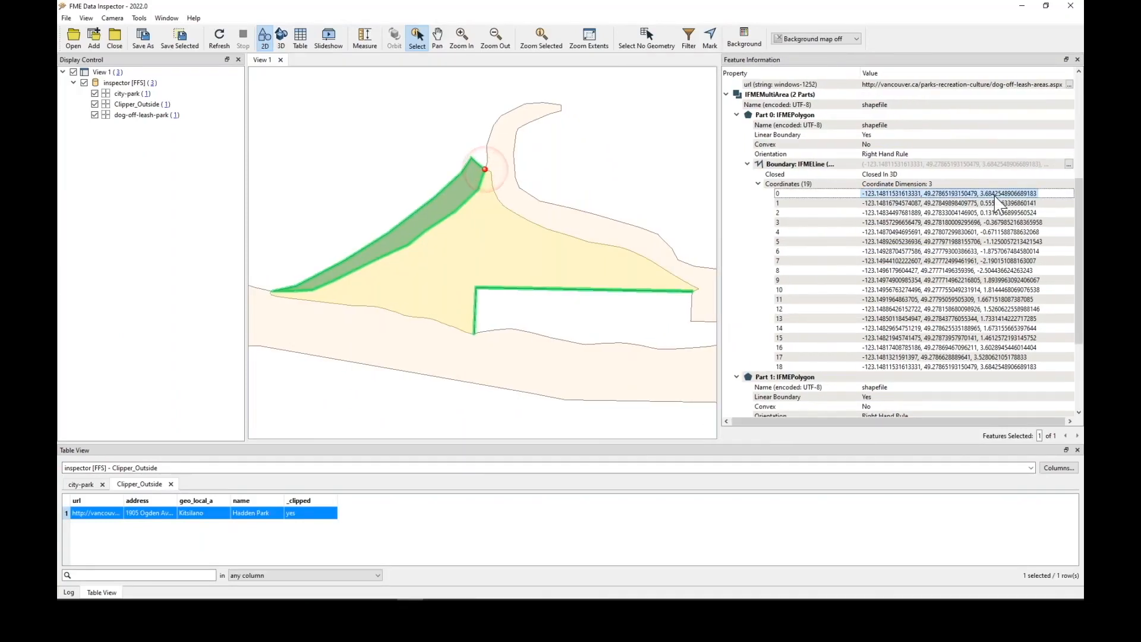
{"action": "left_click", "coordinate": [997, 202]}
{"action": "key", "text": "Down"}
{"action": "key", "text": "Down"}
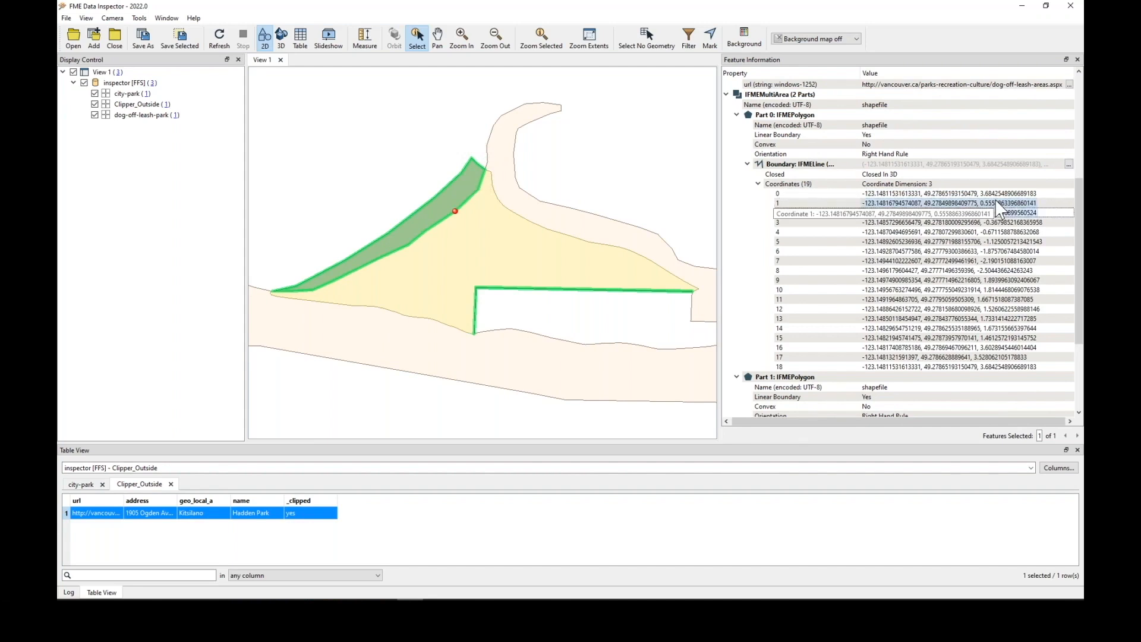
{"action": "key", "text": "Down"}
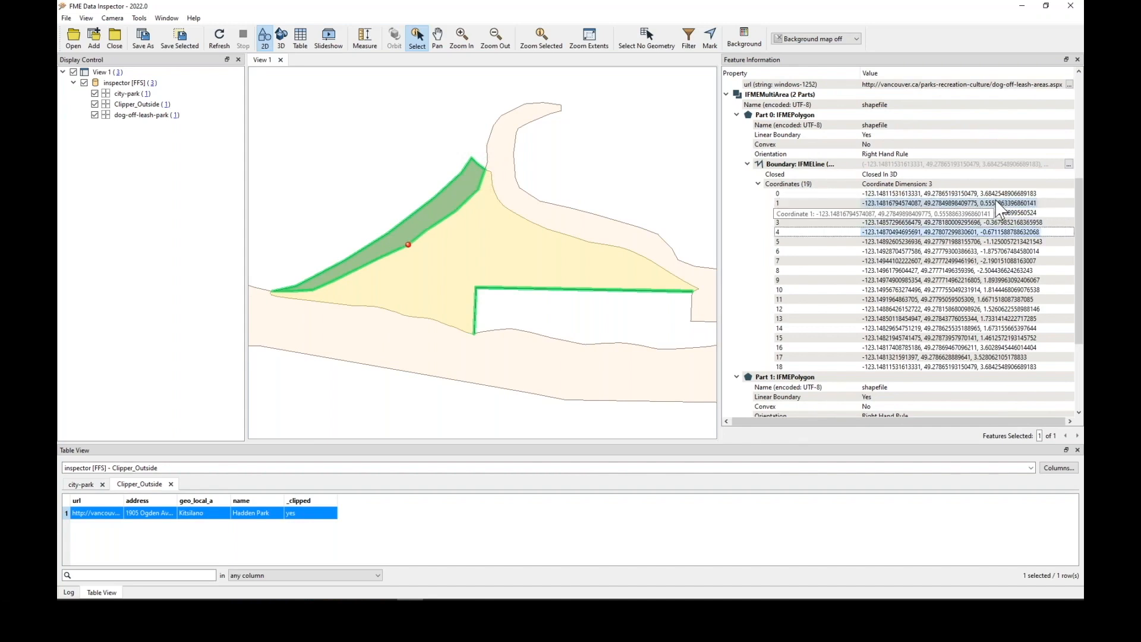
{"action": "key", "text": "Down"}
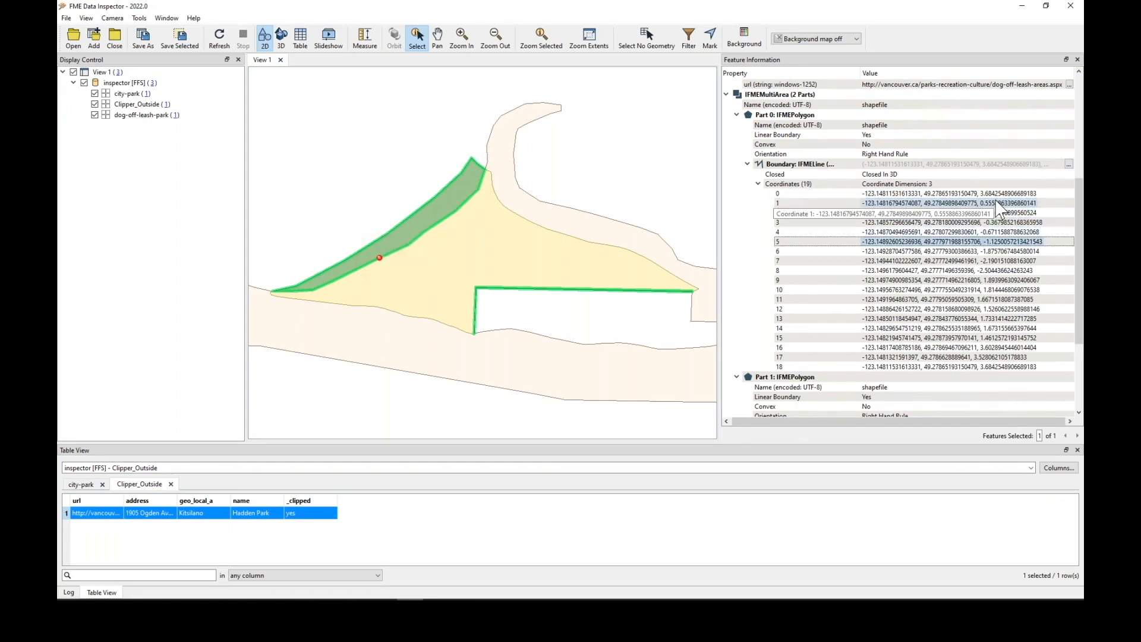
{"action": "key", "text": "Down"}
{"action": "key", "text": "Down"}
{"action": "key", "text": "Up"}
{"action": "key", "text": "Up"}
{"action": "key", "text": "Up"}
{"action": "left_click", "coordinate": [1070, 7]}
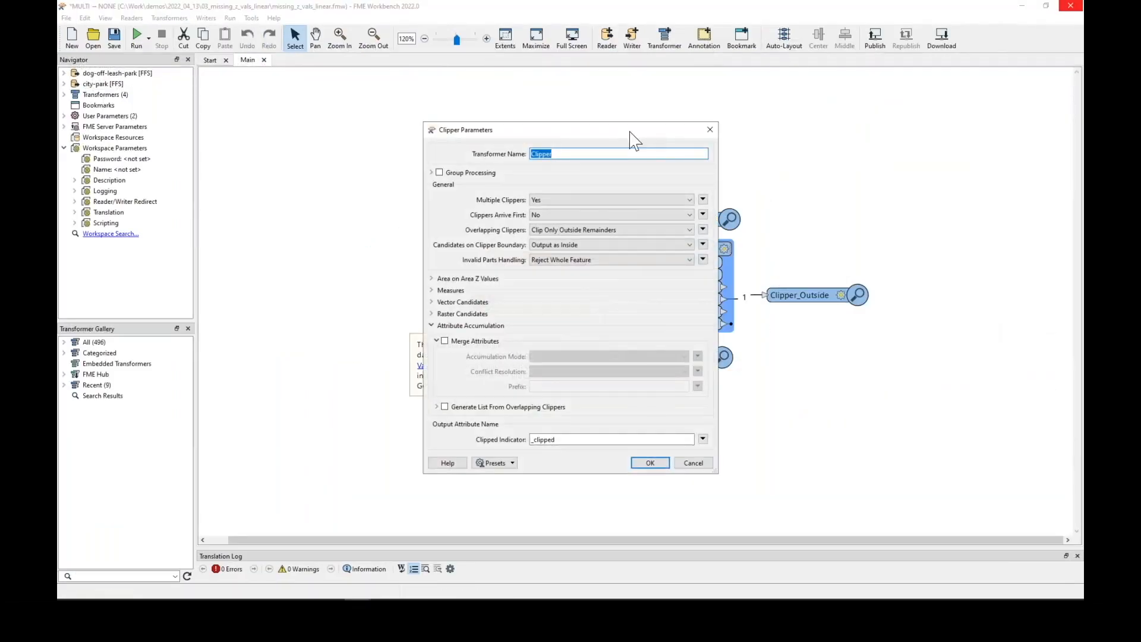
Set the Clipper's Preserve Z From to Candidate and Clipper and Missing Z Values to Linear Interpolation
{"action": "left_click_drag", "start_coordinate": [632, 137], "coordinate": [370, 76]}
{"action": "left_click", "coordinate": [198, 216]}
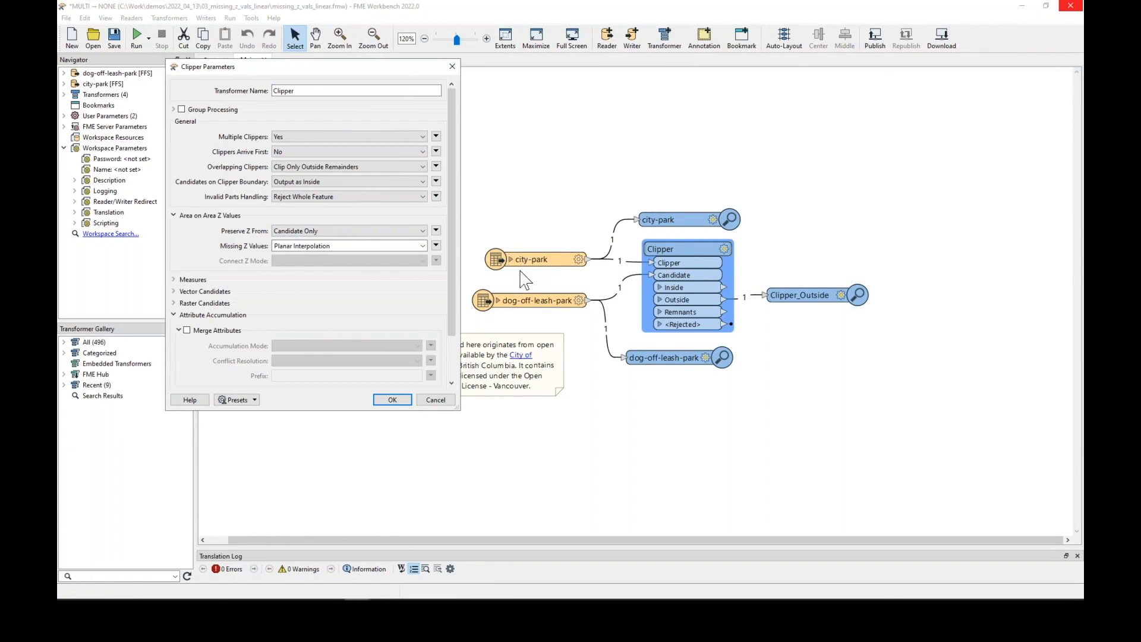
{"action": "left_click", "coordinate": [321, 231]}
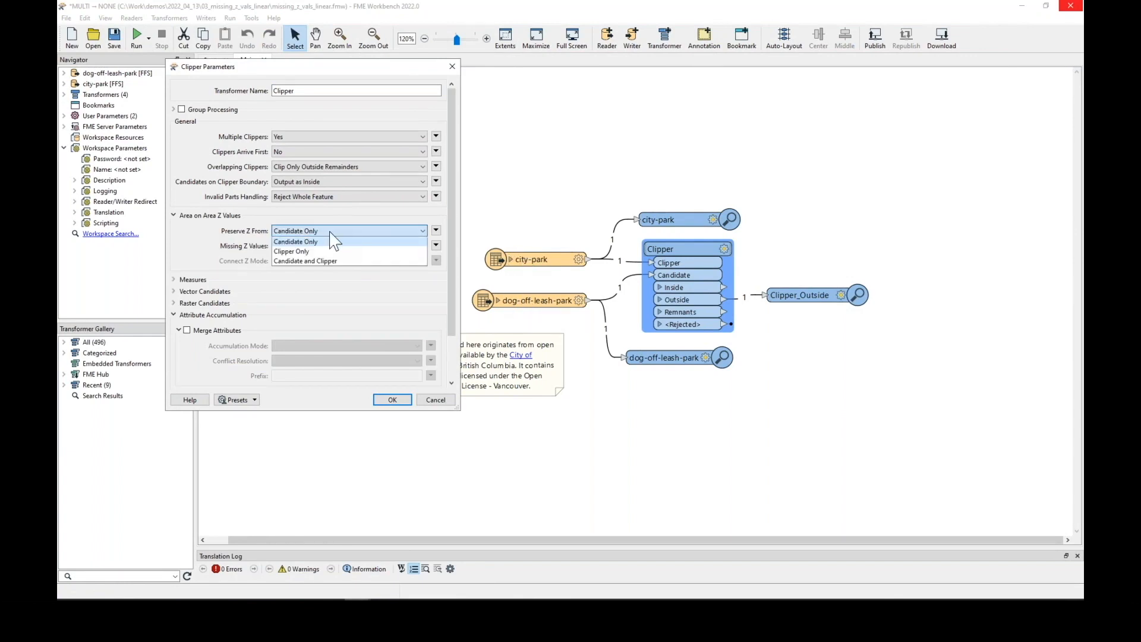
{"action": "left_click", "coordinate": [299, 261]}
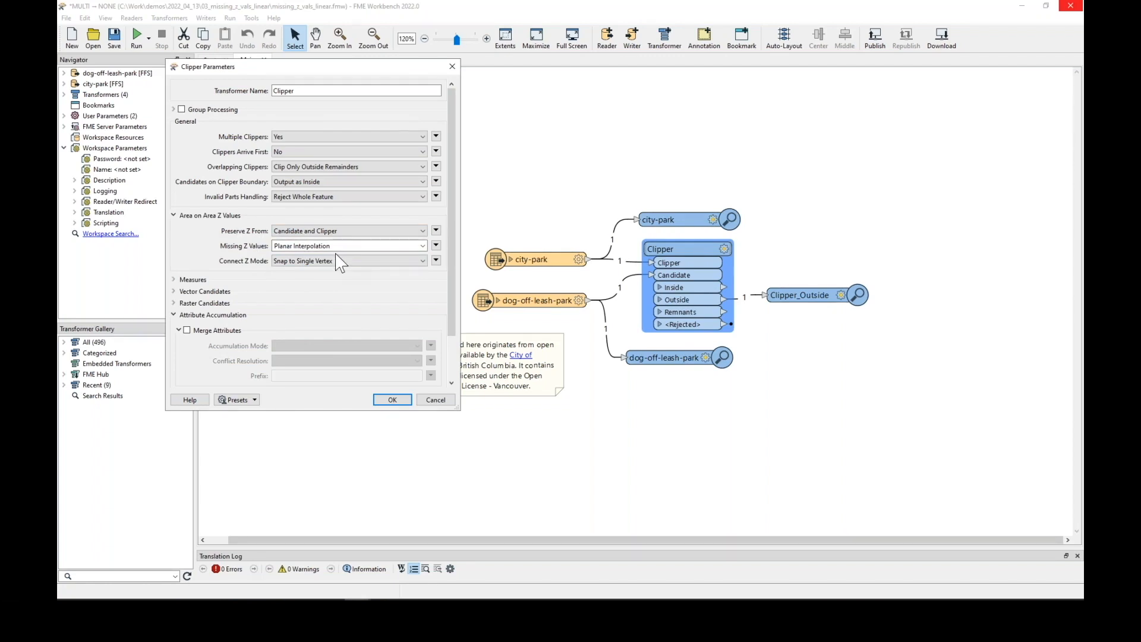
{"action": "left_click", "coordinate": [412, 246]}
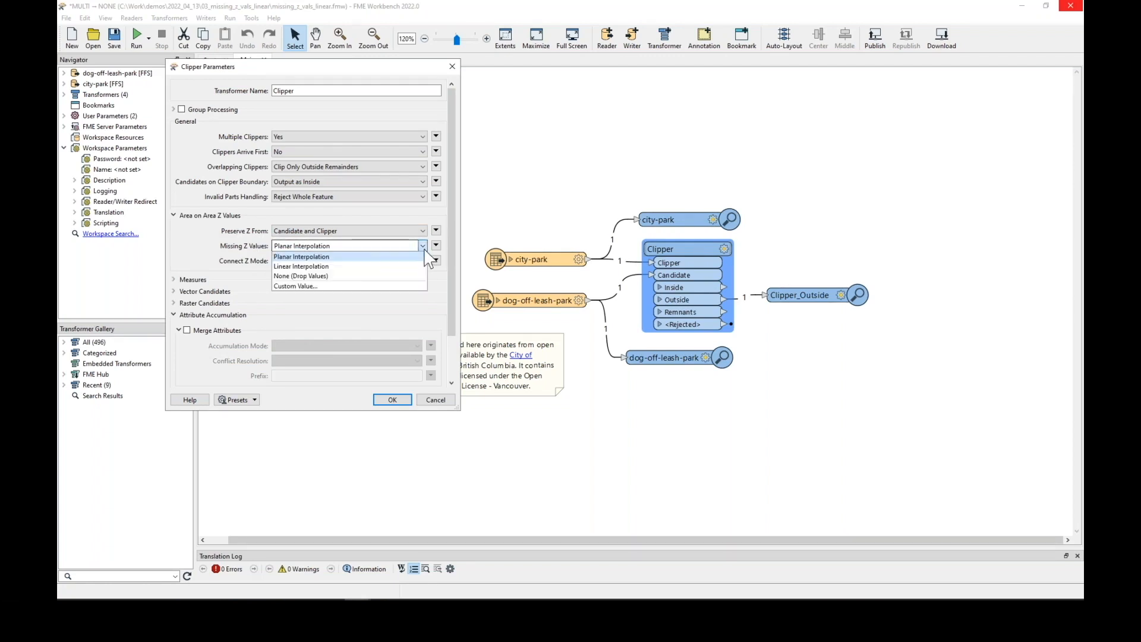
{"action": "left_click", "coordinate": [332, 267]}
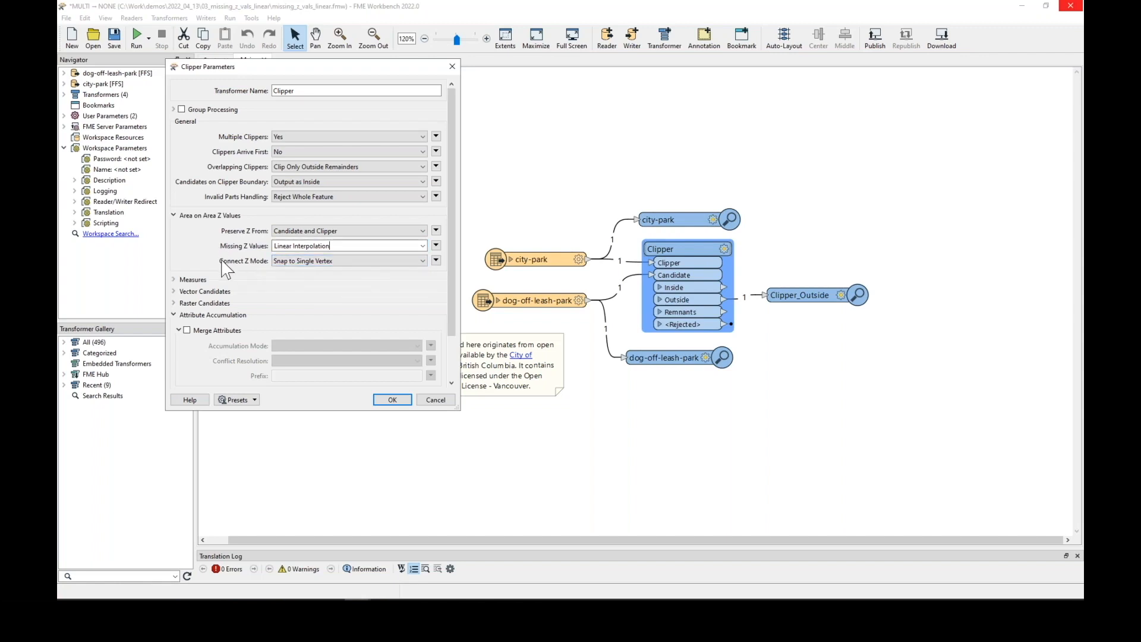
{"action": "left_click", "coordinate": [364, 262]}
{"action": "left_click", "coordinate": [313, 301]}
{"action": "left_click", "coordinate": [392, 400]}
Rerun the workspace and select the Clipper_Outside feature in Data Inspector
{"action": "left_click", "coordinate": [137, 37]}
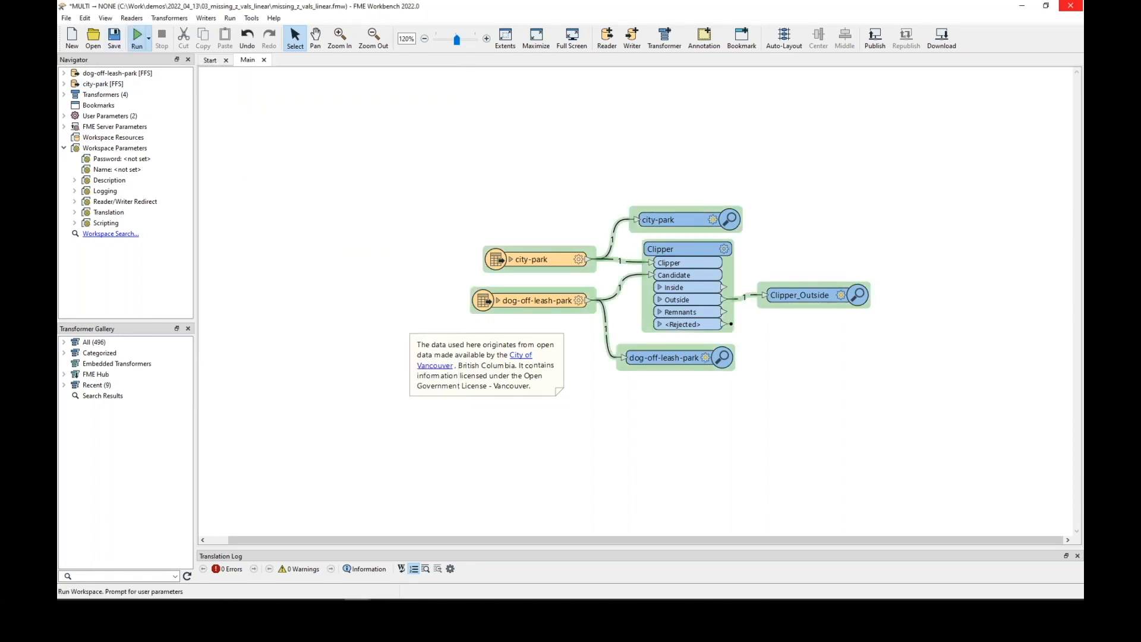
{"action": "left_click", "coordinate": [662, 354]}
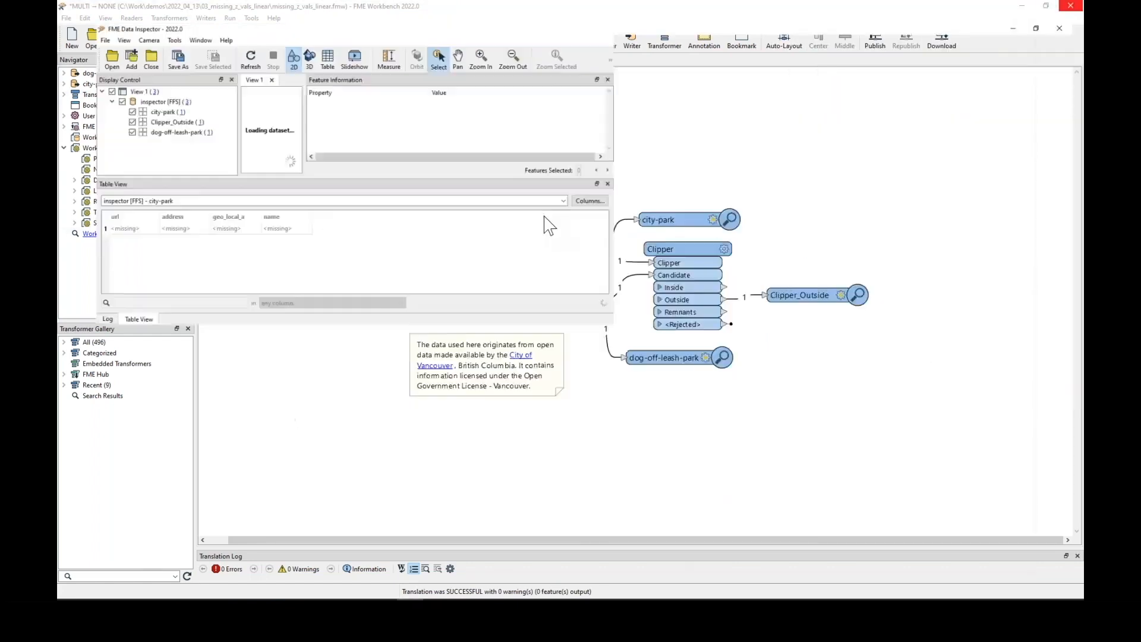
{"action": "left_click", "coordinate": [1030, 468]}
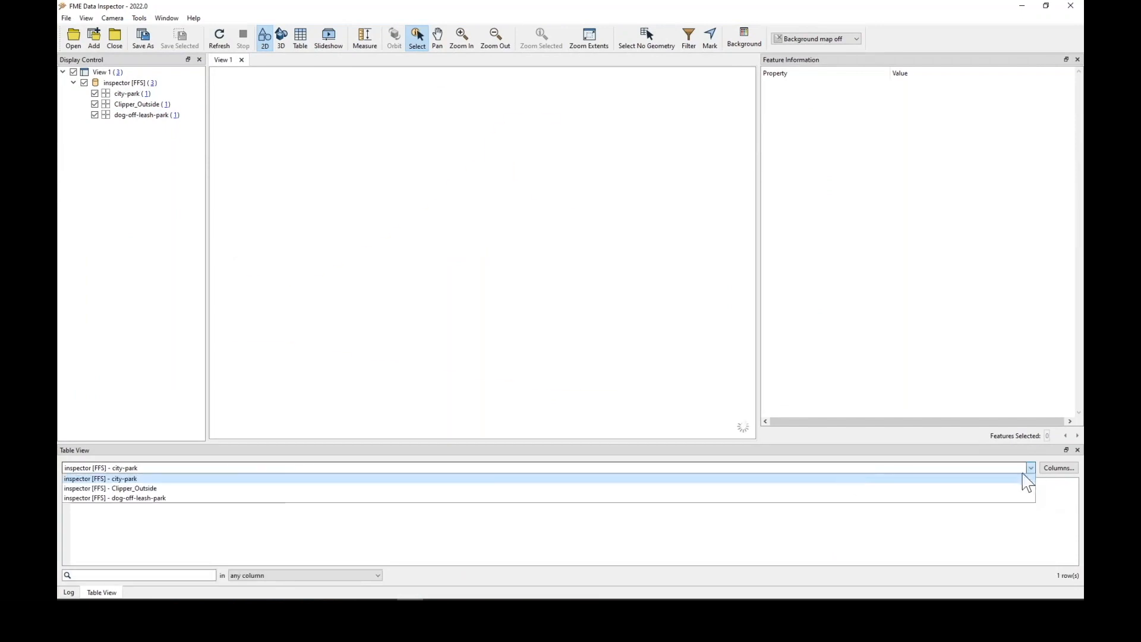
{"action": "left_click", "coordinate": [188, 488]}
{"action": "left_click", "coordinate": [205, 512]}
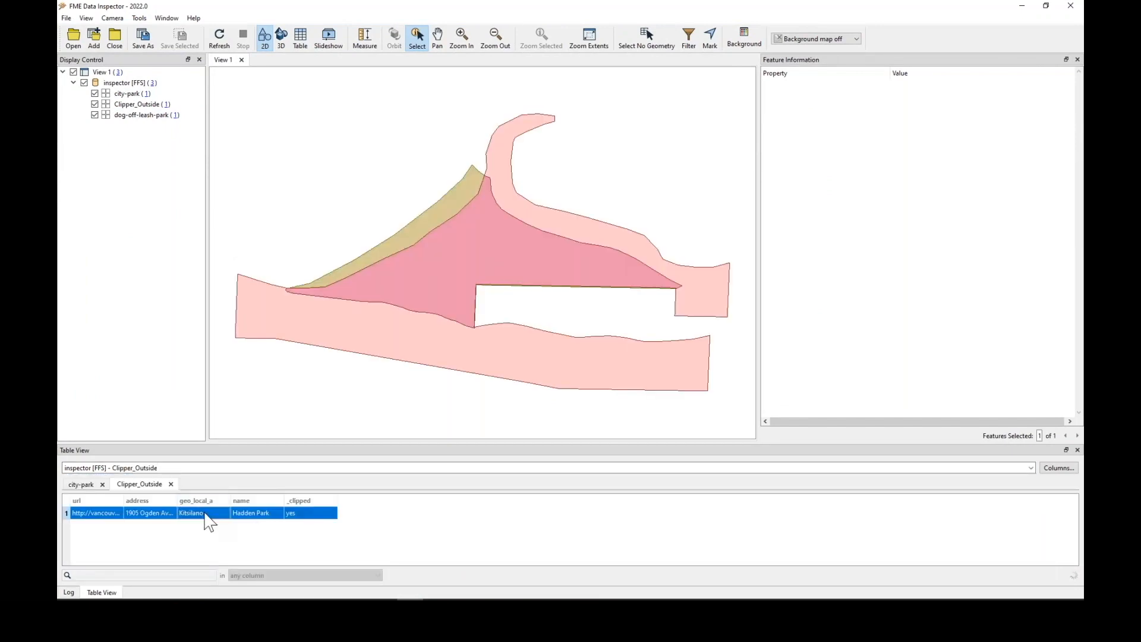
Examine the Z coordinates of both boundary segments of the clipped Hadden Park feature
{"action": "scroll", "coordinate": [964, 301], "scroll_direction": "down", "scroll_amount": 3}
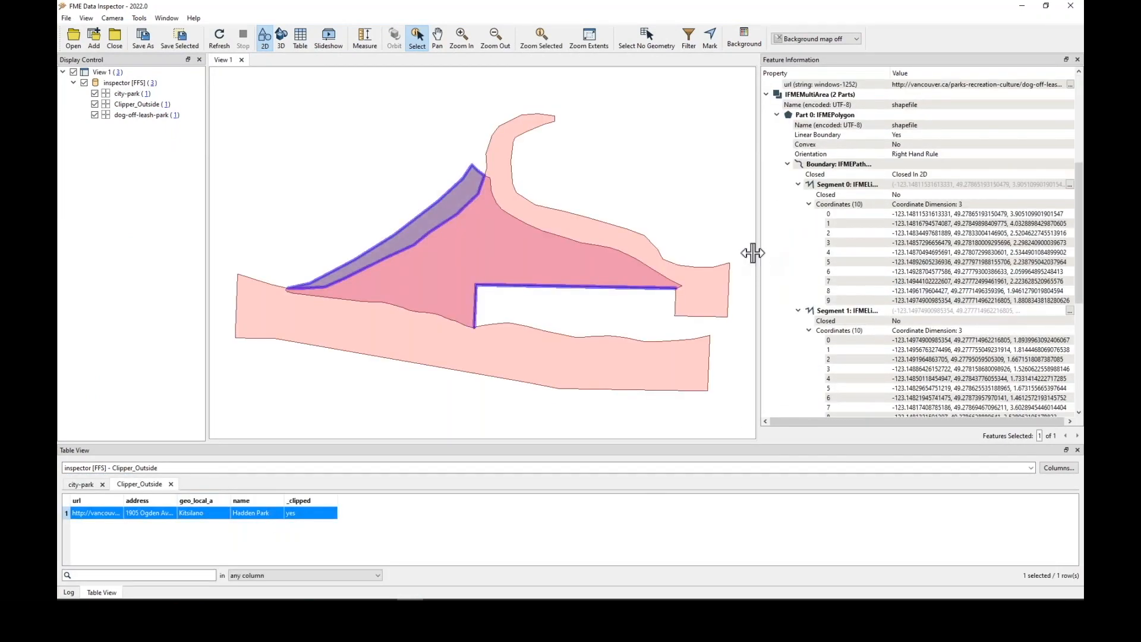
{"action": "left_click_drag", "start_coordinate": [758, 252], "coordinate": [631, 240]}
{"action": "left_click_drag", "start_coordinate": [975, 214], "coordinate": [962, 309]}
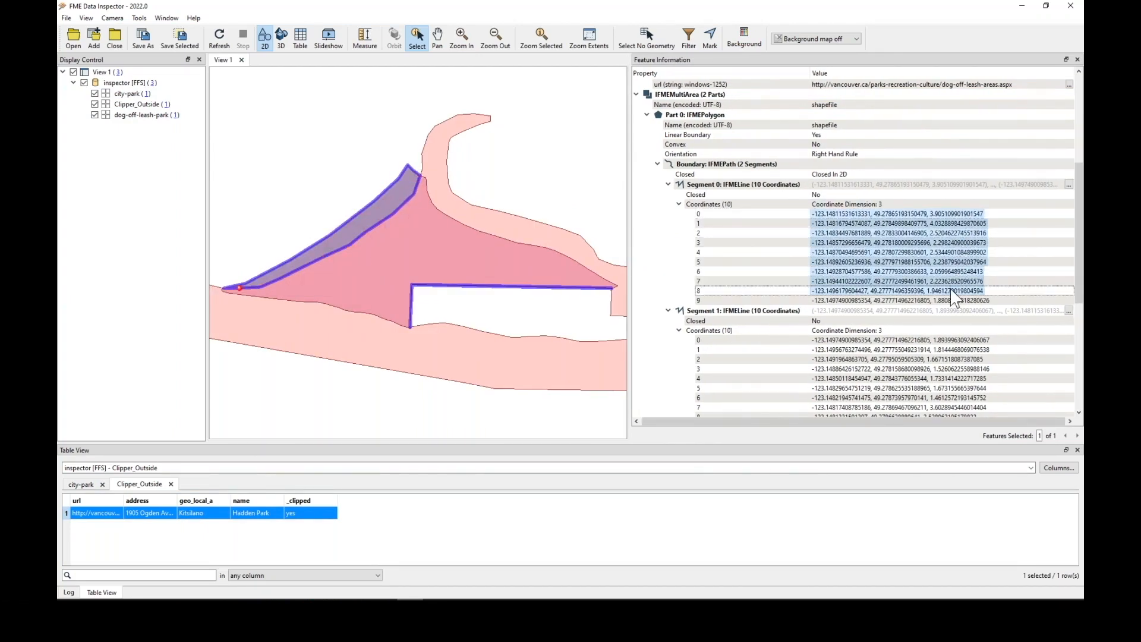
{"action": "scroll", "coordinate": [962, 276], "scroll_direction": "down", "scroll_amount": 1}
{"action": "left_click", "coordinate": [958, 271]}
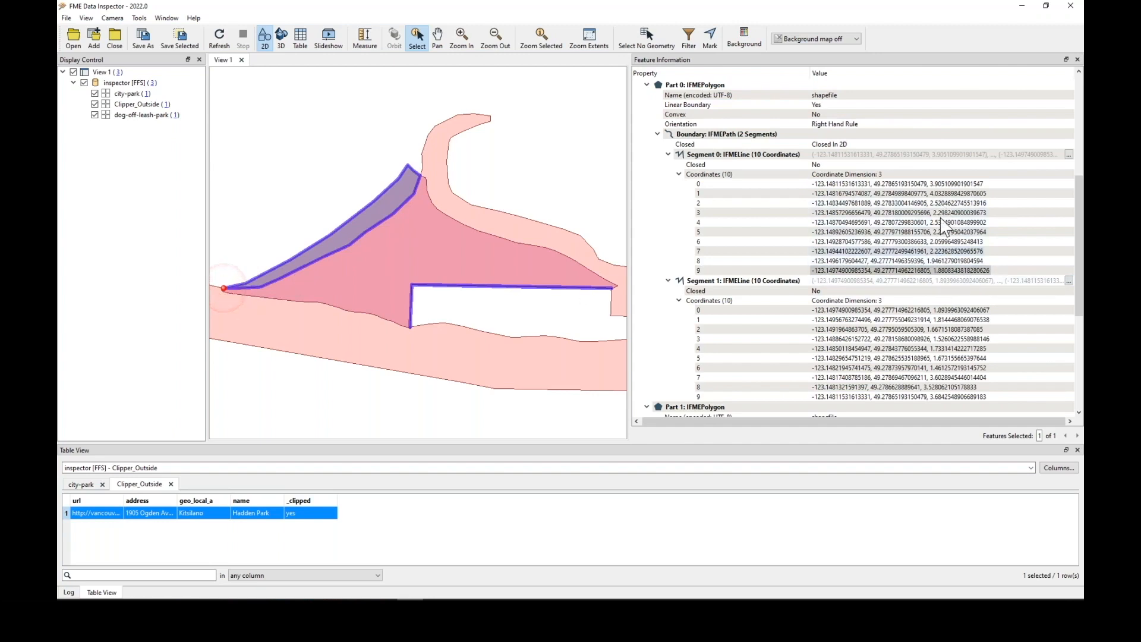
{"action": "left_click", "coordinate": [937, 271]}
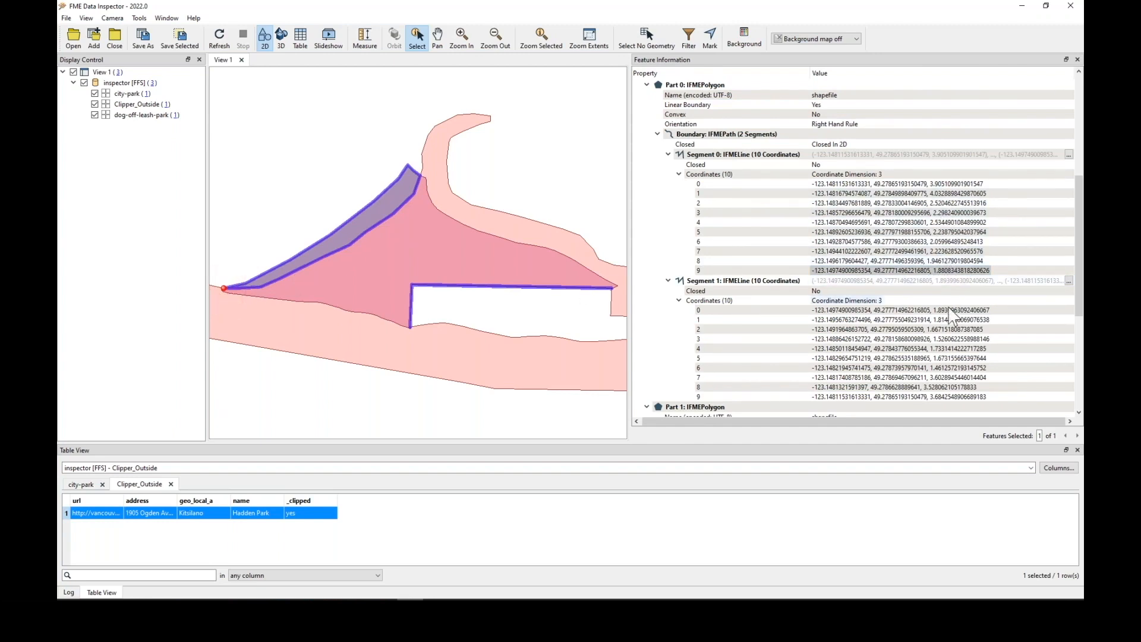
{"action": "left_click", "coordinate": [949, 311]}
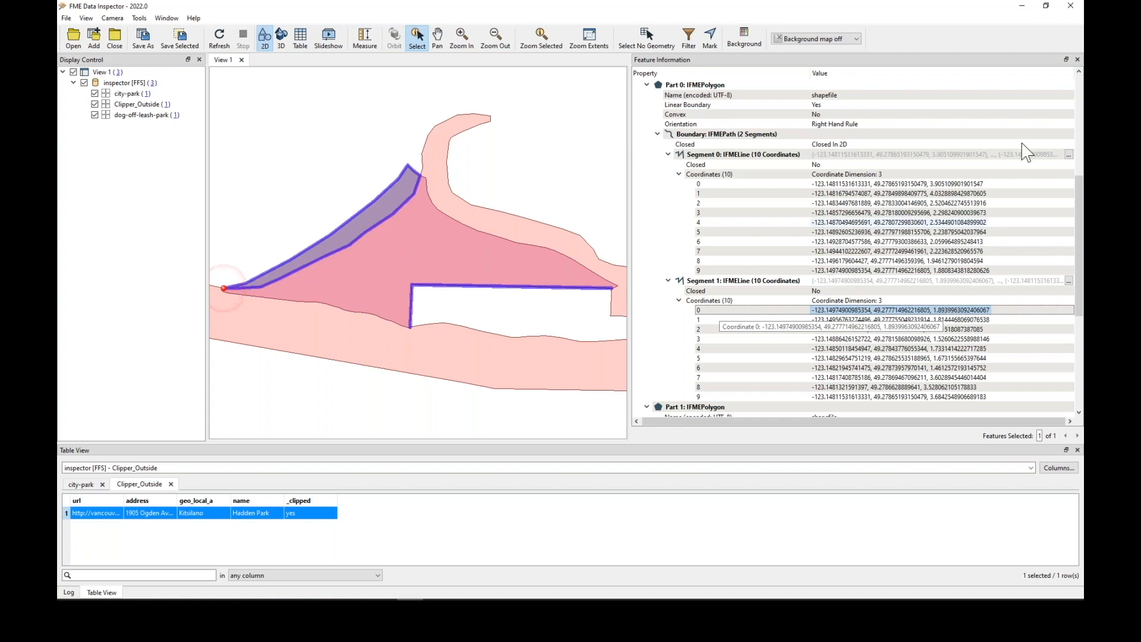
Close Data Inspector and the workspace without saving changes
{"action": "left_click", "coordinate": [1070, 9]}
{"action": "left_click", "coordinate": [1074, 7]}
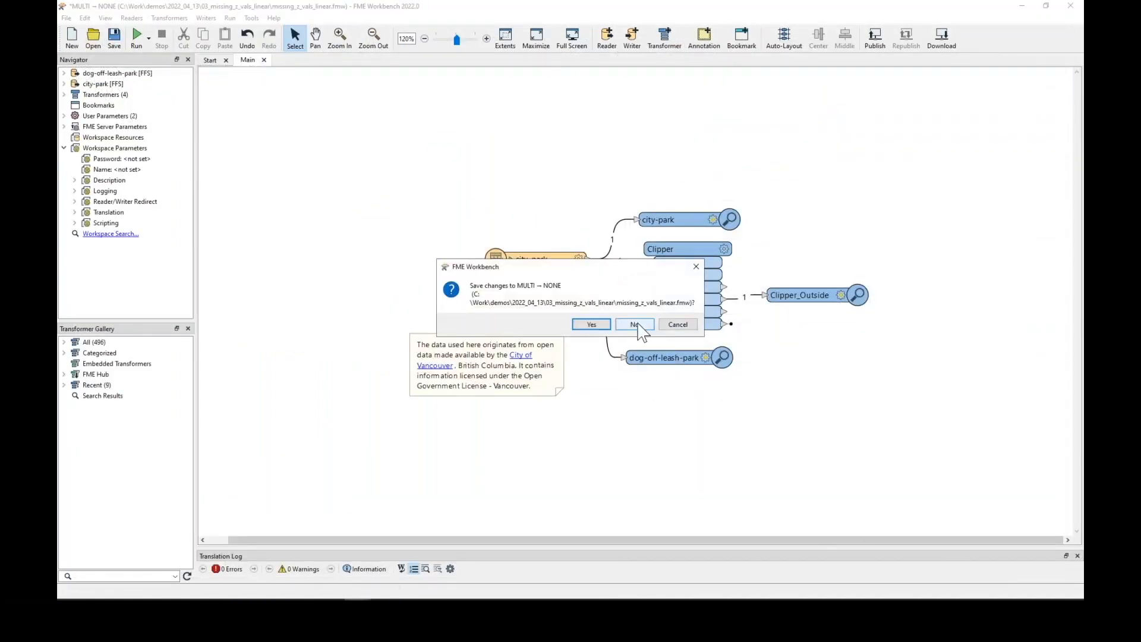
{"action": "left_click", "coordinate": [636, 324]}
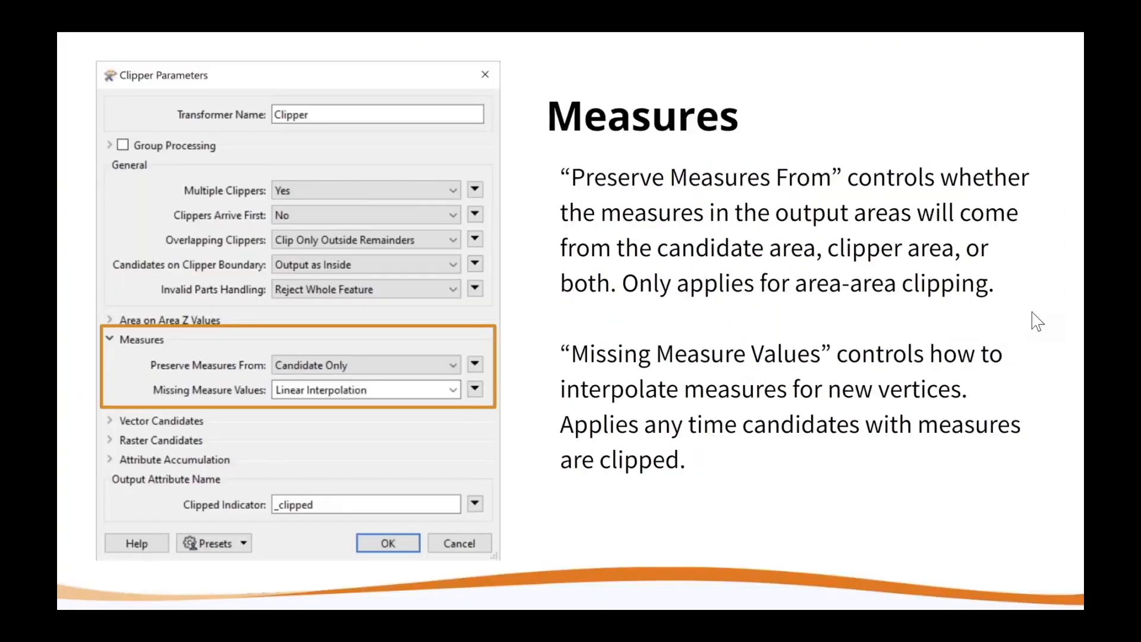
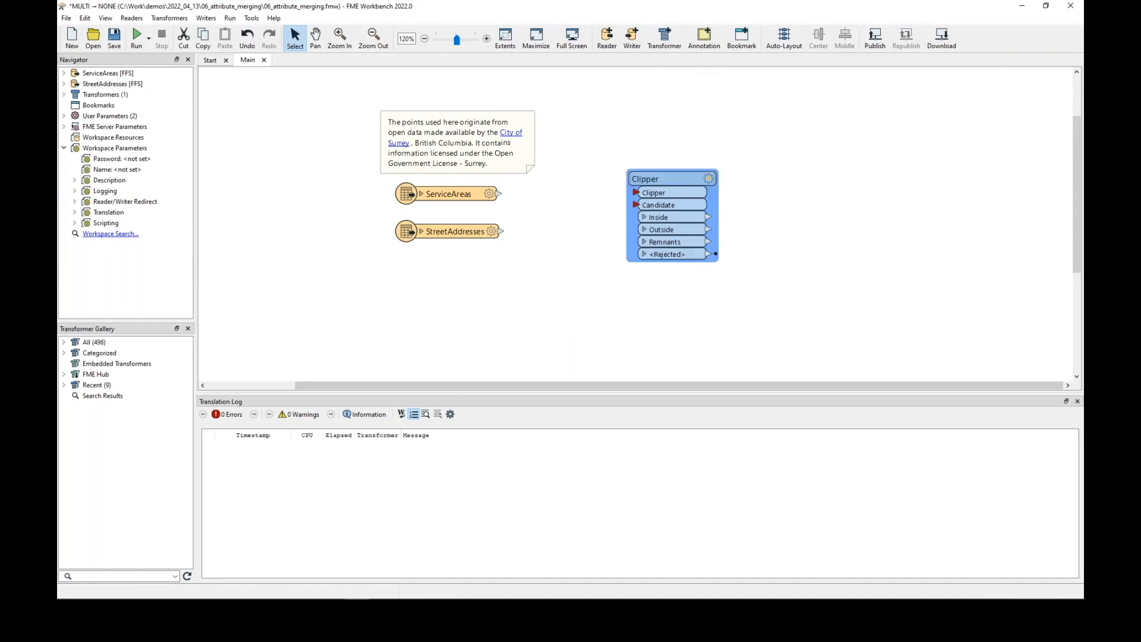
Connect ServiceAreas to the Clipper's Clipper port and StreetAddresses to its Candidate port
{"action": "left_click_drag", "start_coordinate": [680, 183], "coordinate": [610, 189]}
{"action": "left_click_drag", "start_coordinate": [499, 191], "coordinate": [567, 196]}
{"action": "left_click_drag", "start_coordinate": [502, 232], "coordinate": [566, 212]}
Set the Clipper's Overlapping Clippers parameter to Clip Interim Results
{"action": "double_click", "coordinate": [612, 187]}
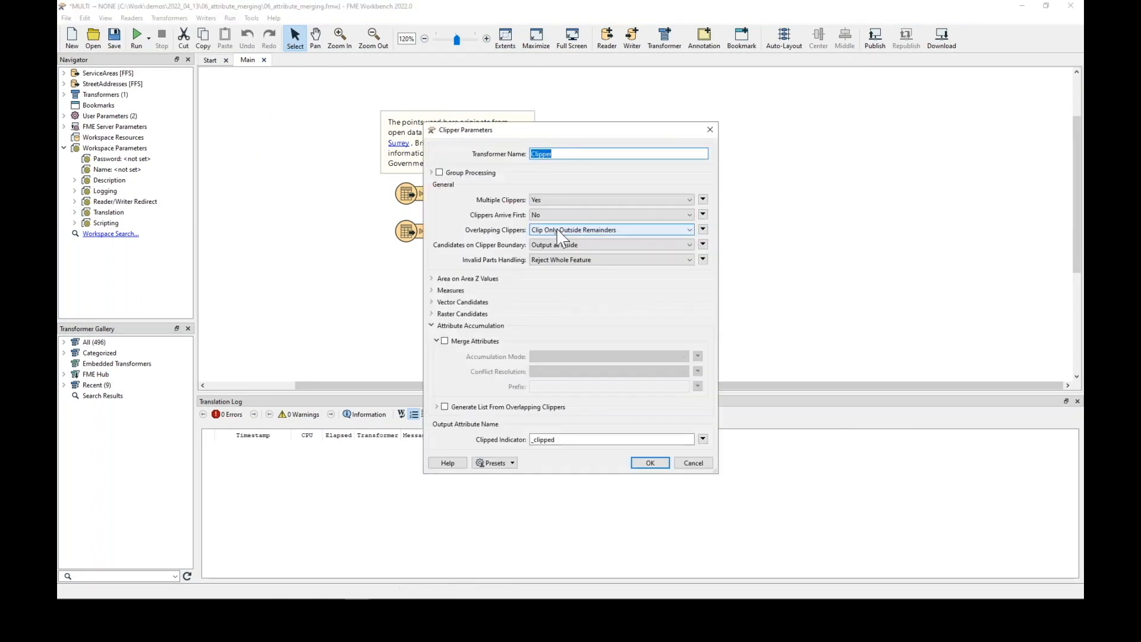
{"action": "left_click", "coordinate": [601, 231]}
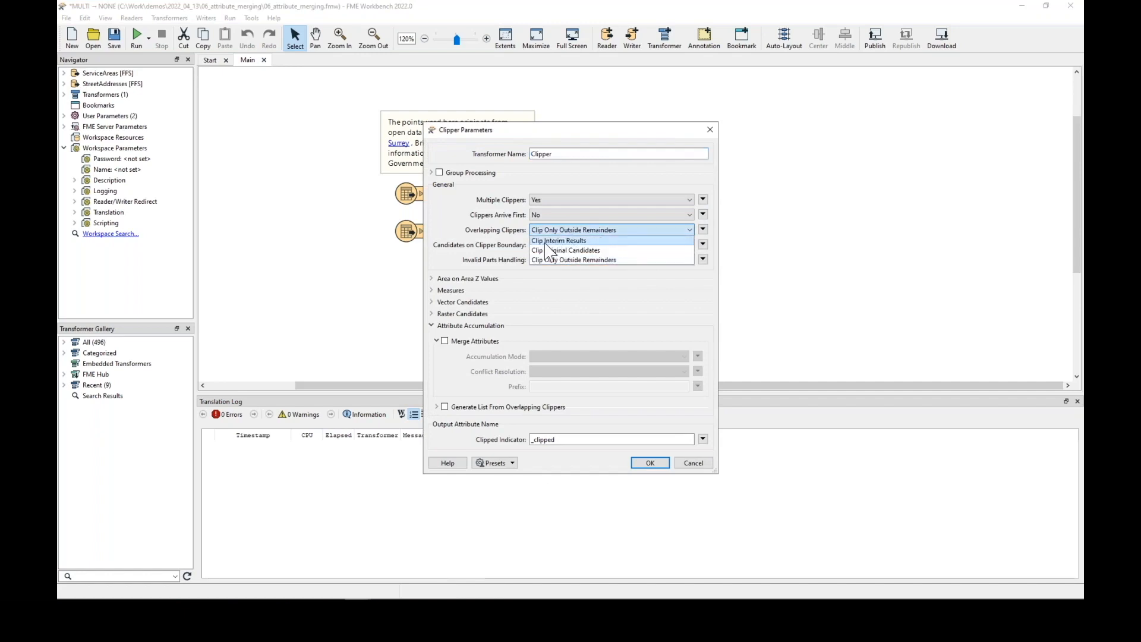
{"action": "left_click", "coordinate": [568, 241]}
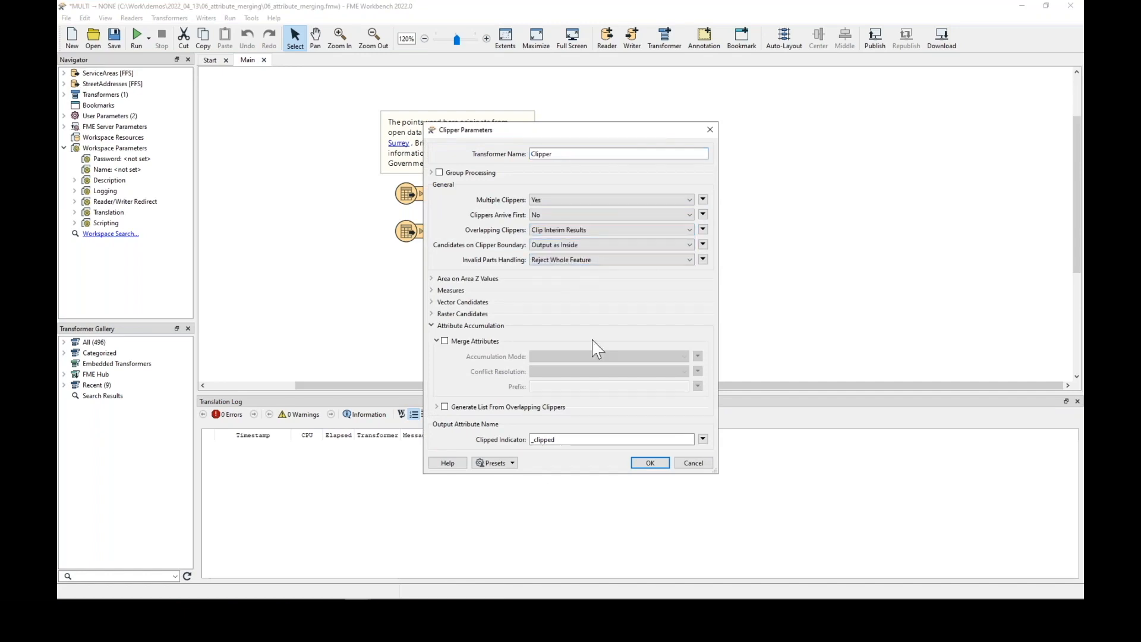
Enable Generate List From Overlapping Clippers with list name List and selected attribute MarketingStrategy, then apply
{"action": "left_click", "coordinate": [444, 406]}
{"action": "scroll", "coordinate": [619, 387], "scroll_direction": "down", "scroll_amount": 2}
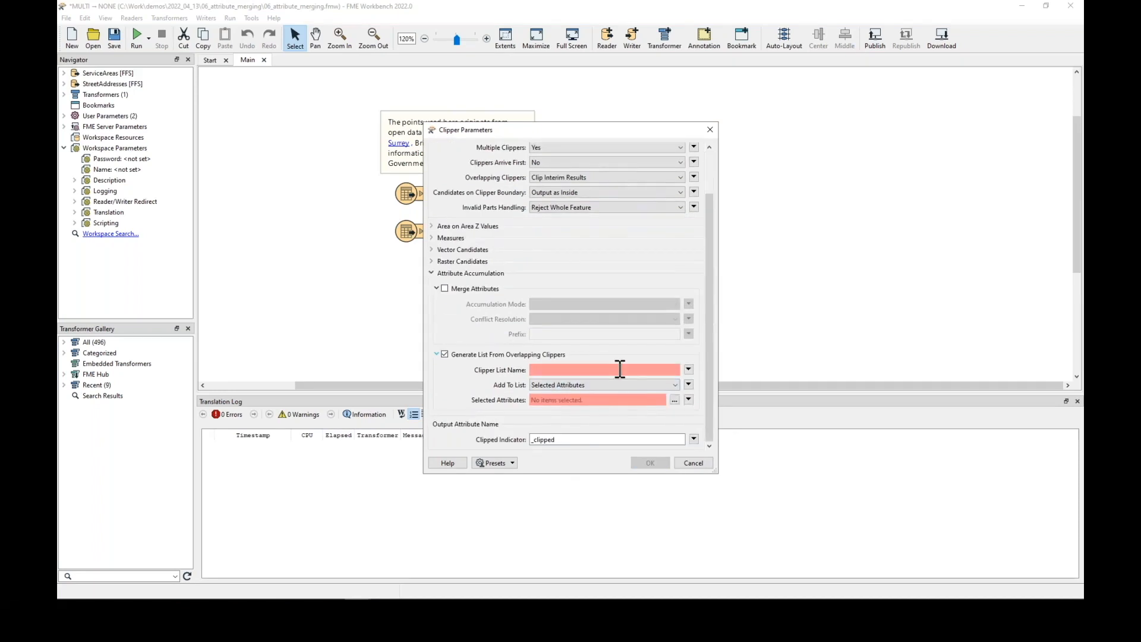
{"action": "left_click", "coordinate": [620, 369]}
{"action": "type", "text": "_list"}
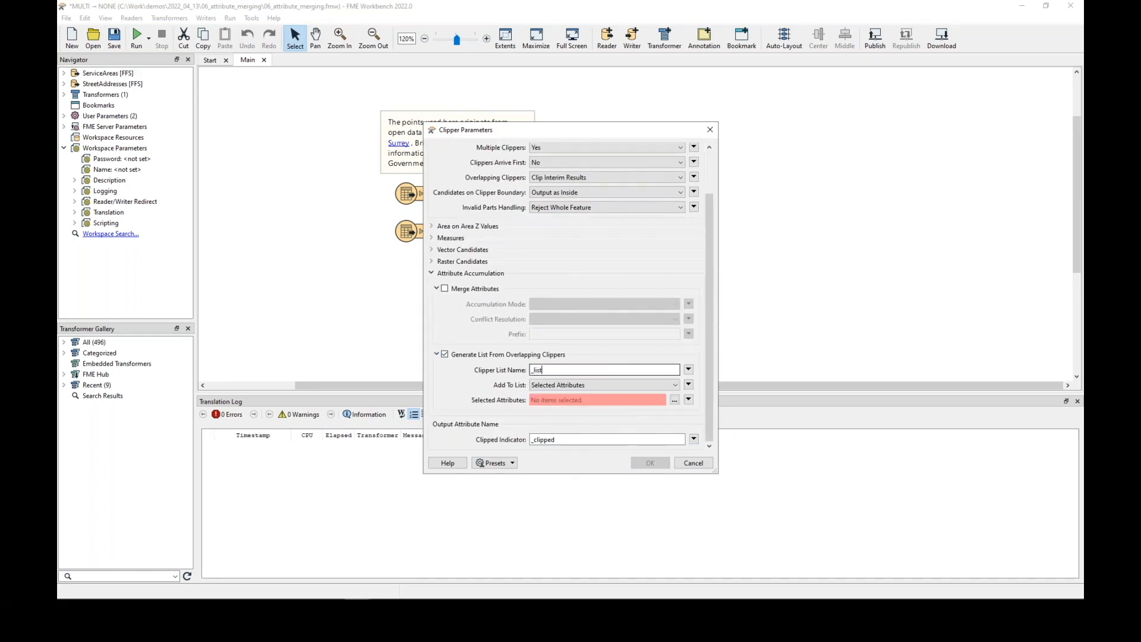
{"action": "left_click", "coordinate": [674, 399]}
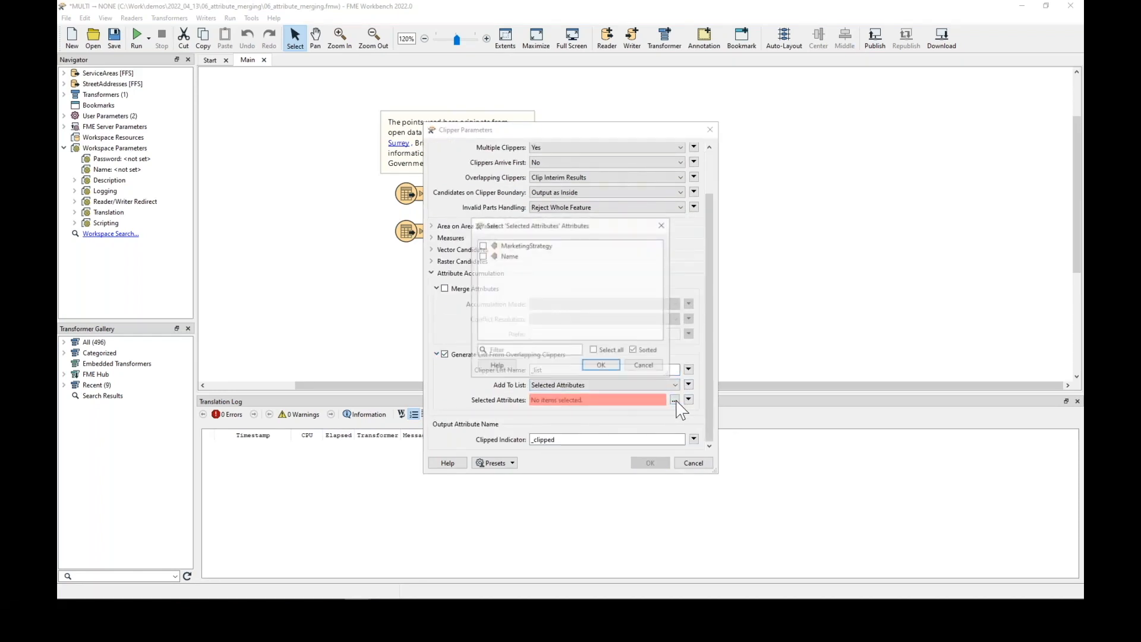
{"action": "left_click", "coordinate": [532, 245]}
{"action": "left_click", "coordinate": [602, 365]}
{"action": "double_click", "coordinate": [578, 369]}
{"action": "type", "text": "Li"}
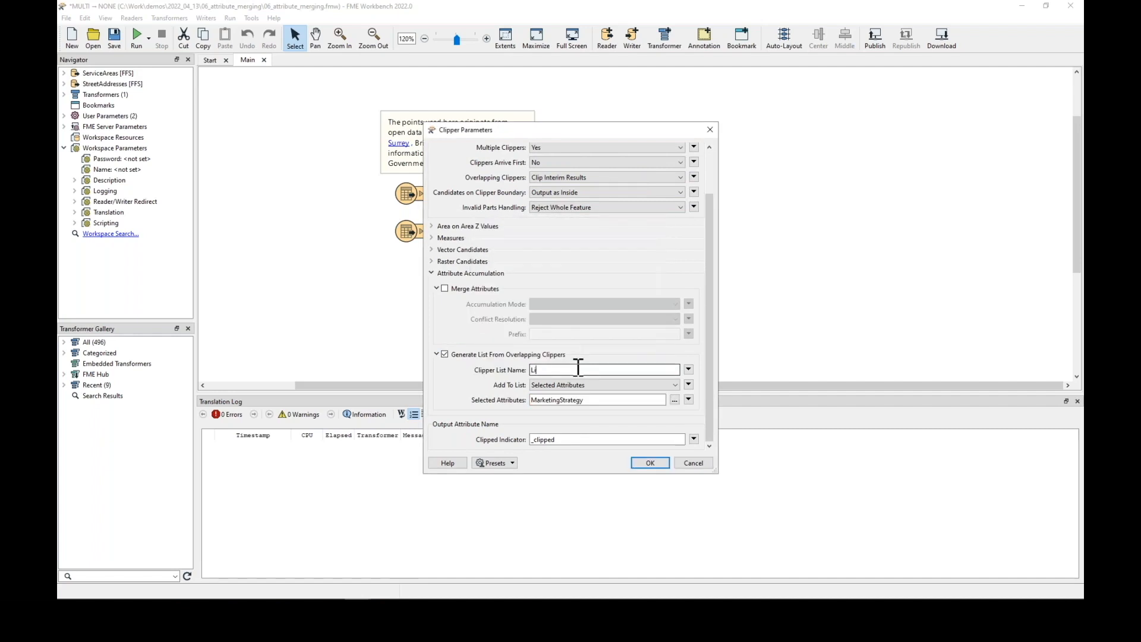
{"action": "type", "text": "st"}
{"action": "left_click", "coordinate": [650, 463]}
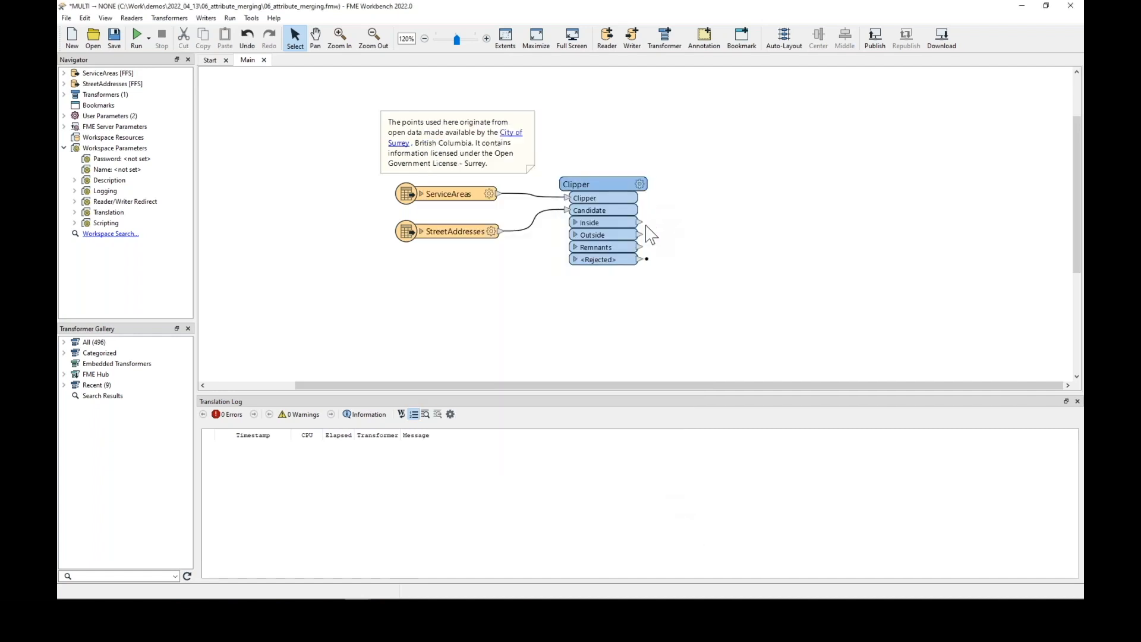
Connect an Inspector to the Clipper's Inside output and run the workspace
{"action": "right_click", "coordinate": [640, 222]}
{"action": "left_click", "coordinate": [665, 225]}
{"action": "left_click", "coordinate": [136, 37]}
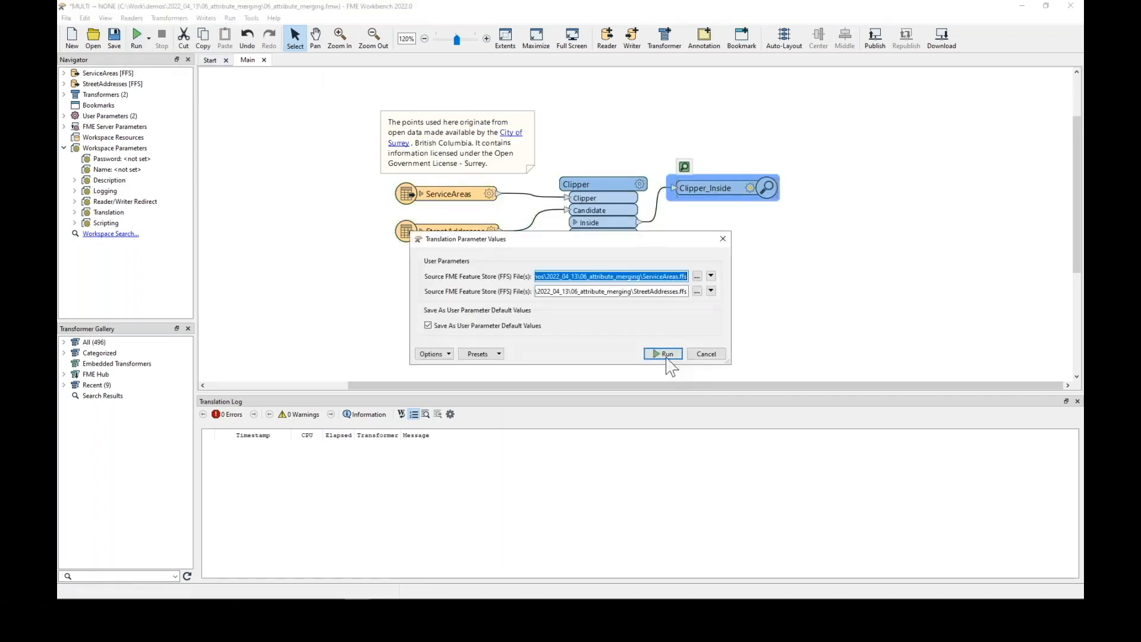
{"action": "left_click", "coordinate": [666, 355]}
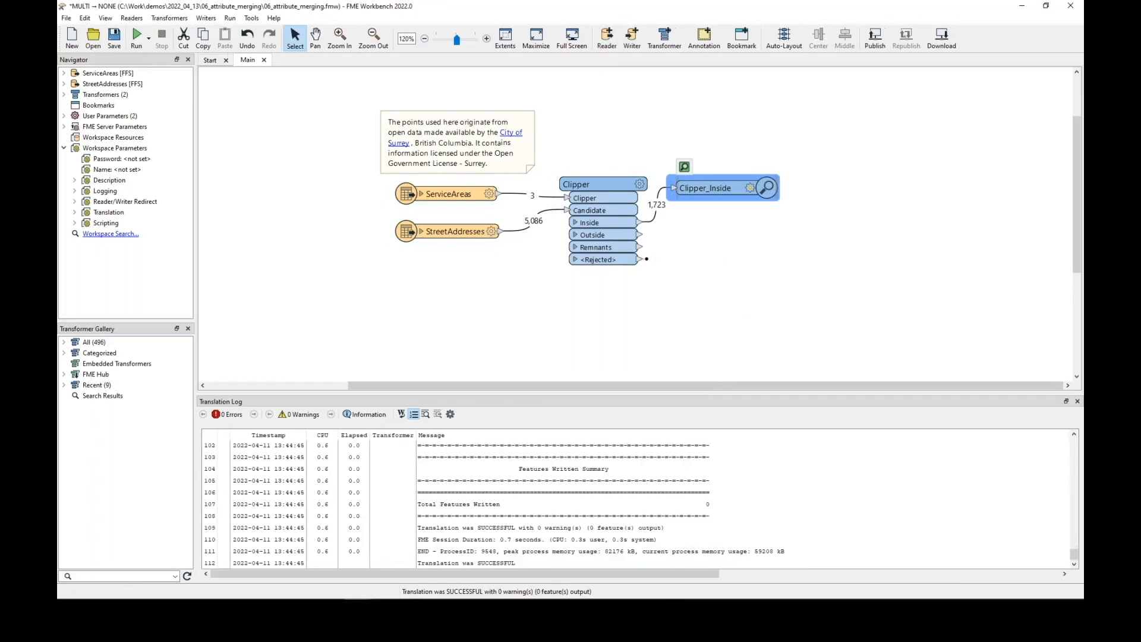
{"action": "left_click_drag", "start_coordinate": [714, 186], "coordinate": [738, 213]}
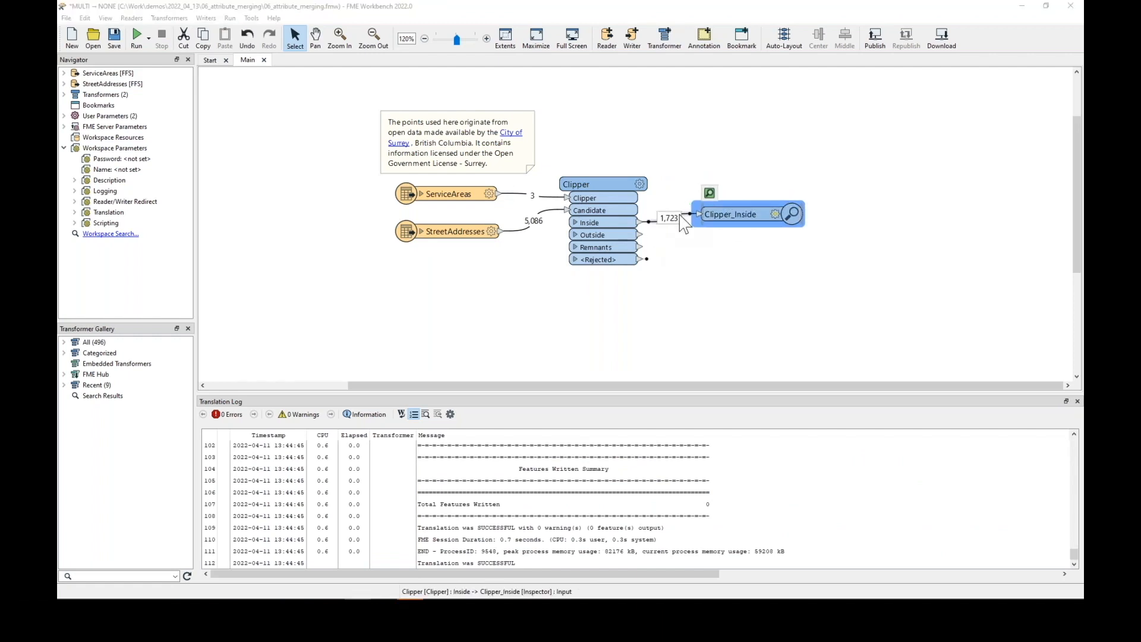
Examine the List{}.MarketingStrategy attributes of several clipped address points in Data Inspector
{"action": "left_click_drag", "start_coordinate": [1083, 199], "coordinate": [527, 149]}
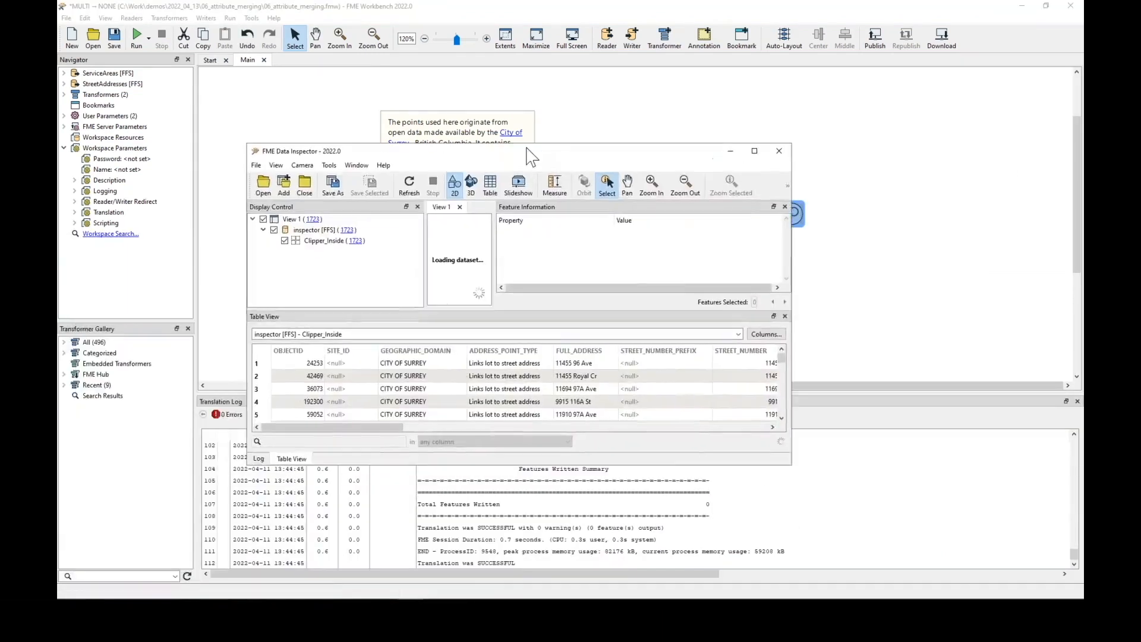
{"action": "double_click", "coordinate": [527, 148]}
{"action": "left_click", "coordinate": [381, 497]}
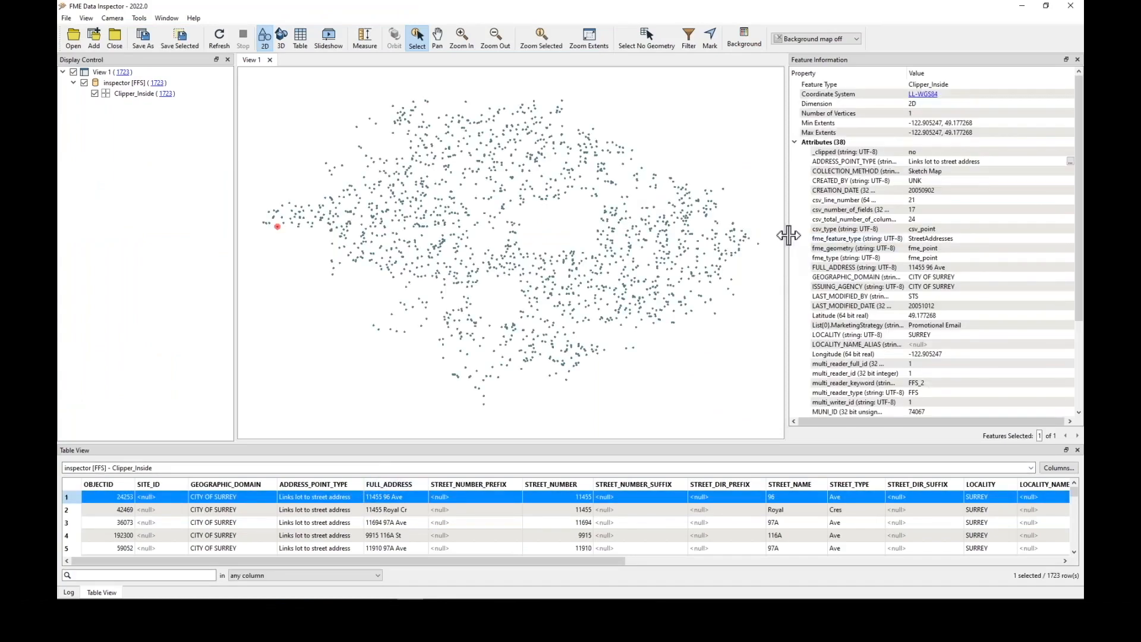
{"action": "left_click_drag", "start_coordinate": [788, 235], "coordinate": [732, 236]}
{"action": "scroll", "coordinate": [783, 243], "scroll_direction": "down", "scroll_amount": 3}
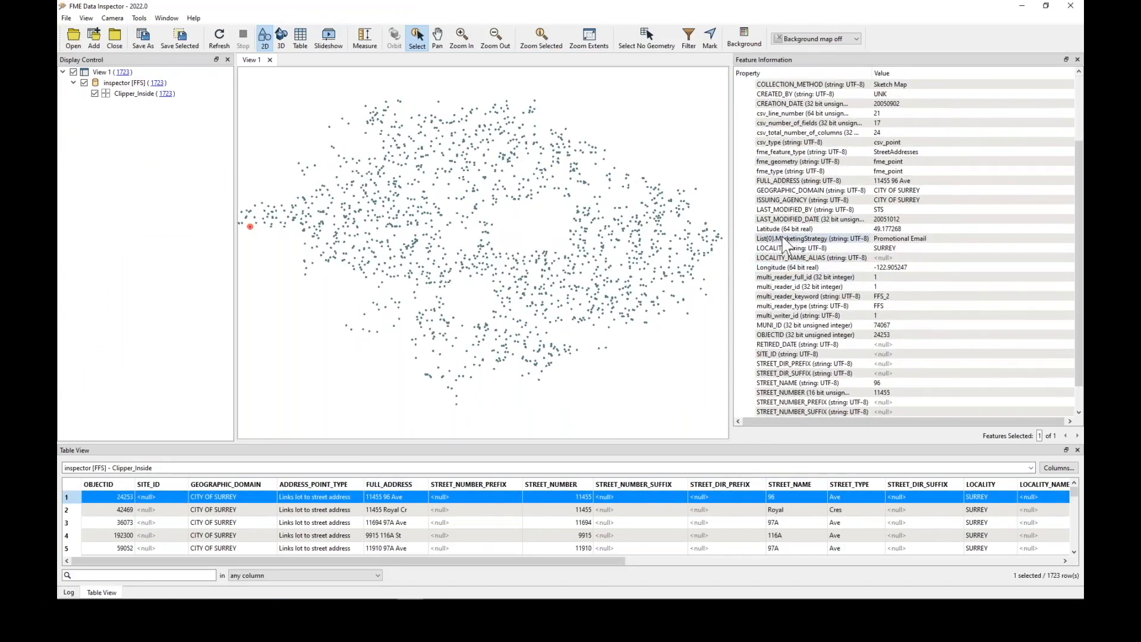
{"action": "left_click", "coordinate": [784, 239]}
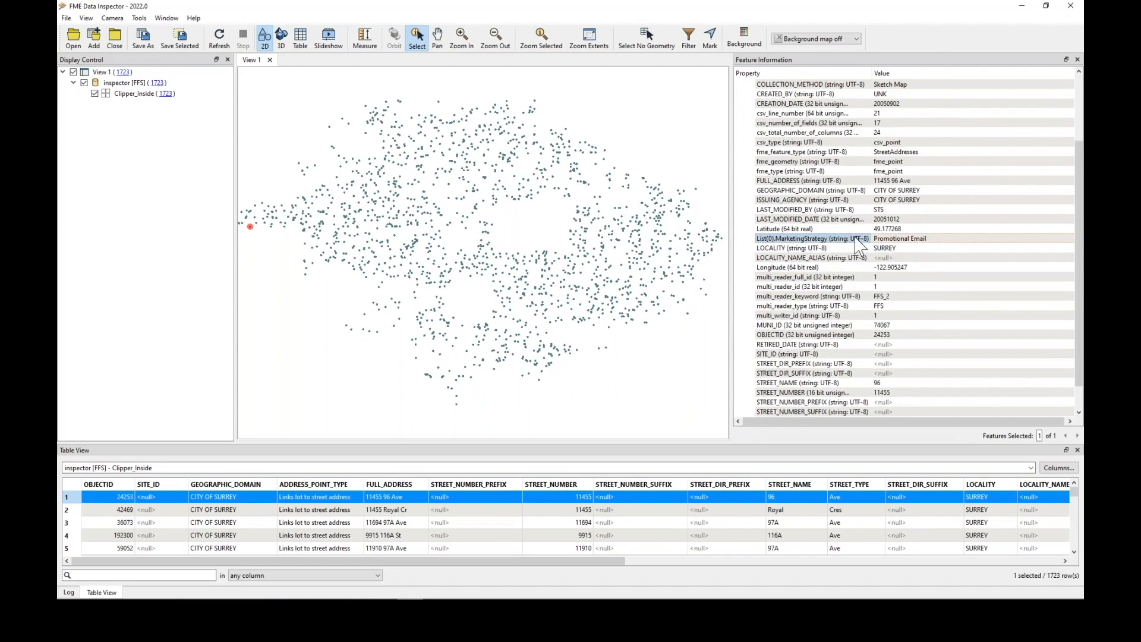
{"action": "left_click", "coordinate": [391, 209]}
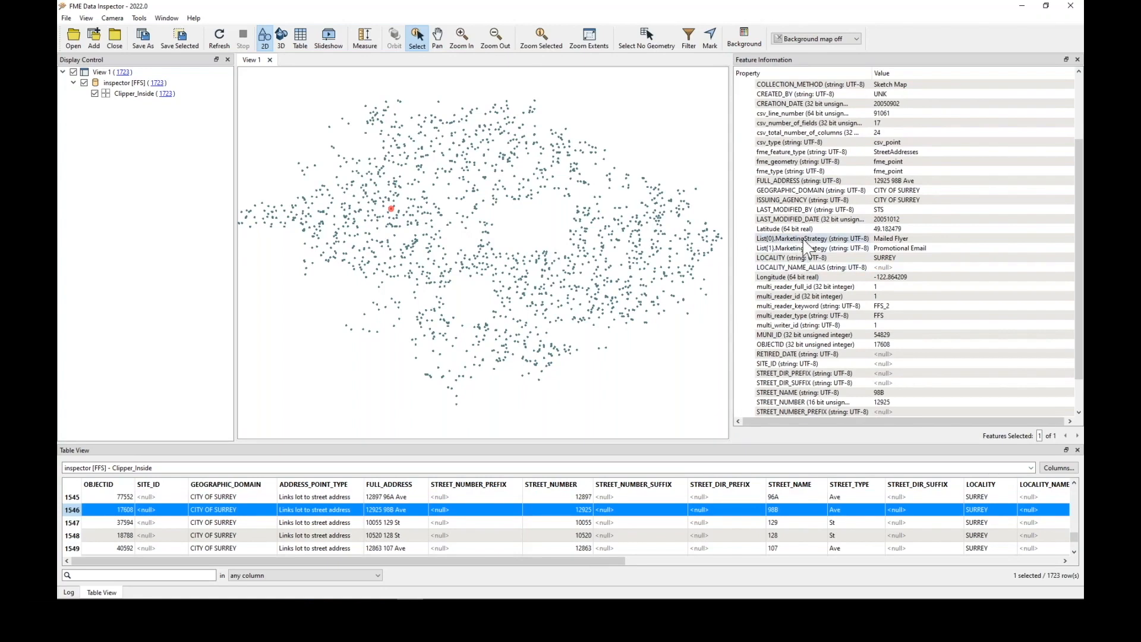
{"action": "left_click", "coordinate": [890, 239]}
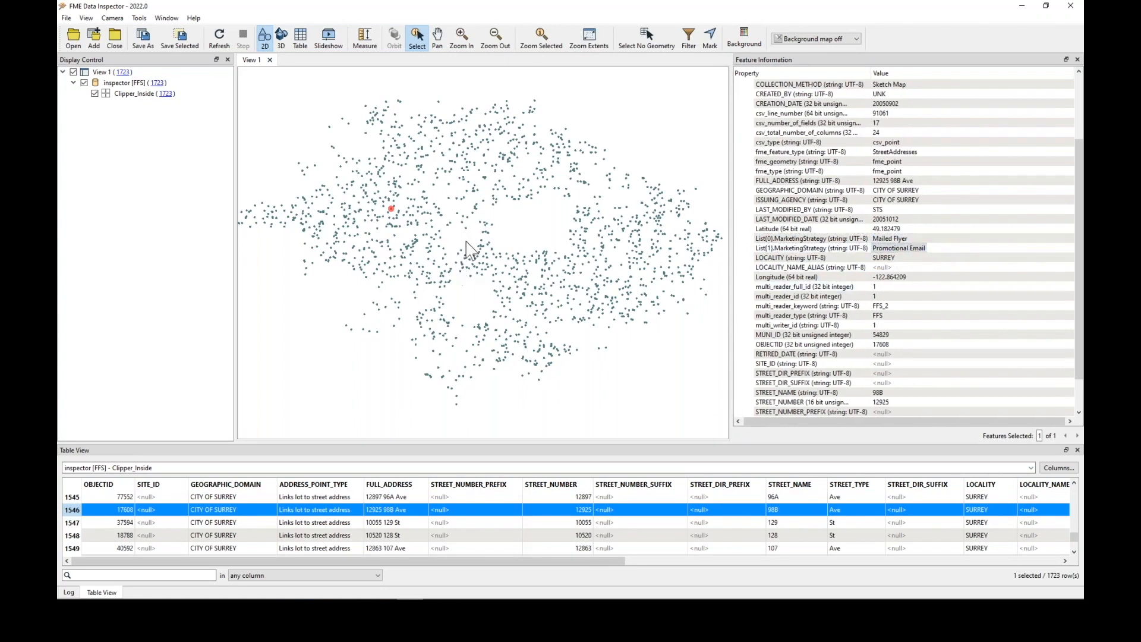
{"action": "left_click", "coordinate": [488, 233]}
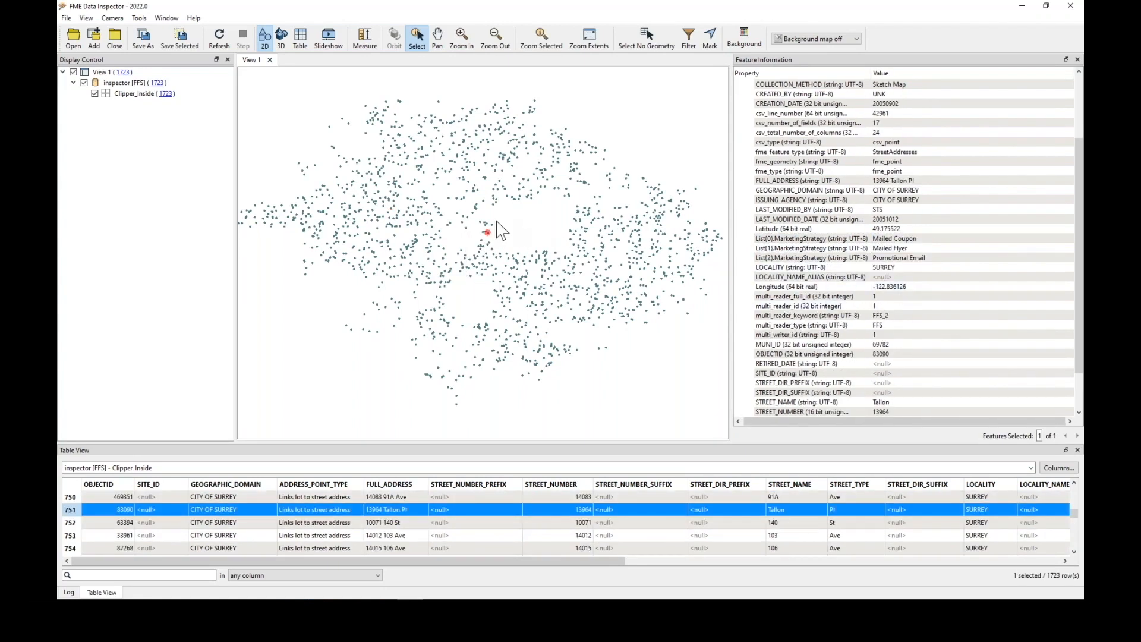
{"action": "left_click", "coordinate": [915, 238]}
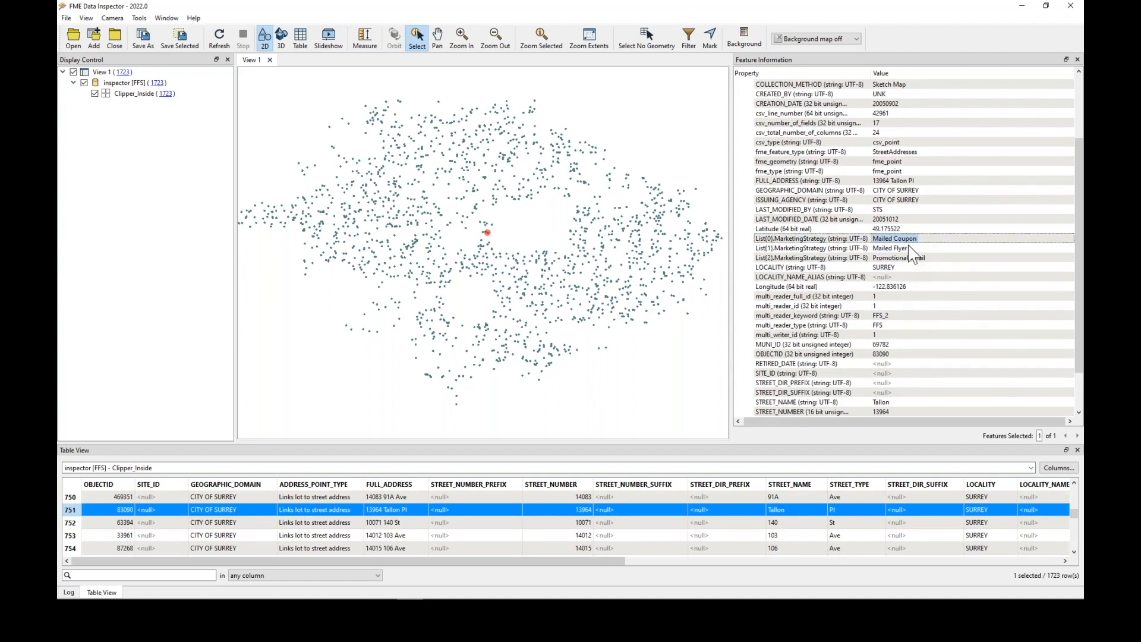
{"action": "left_click", "coordinate": [918, 258]}
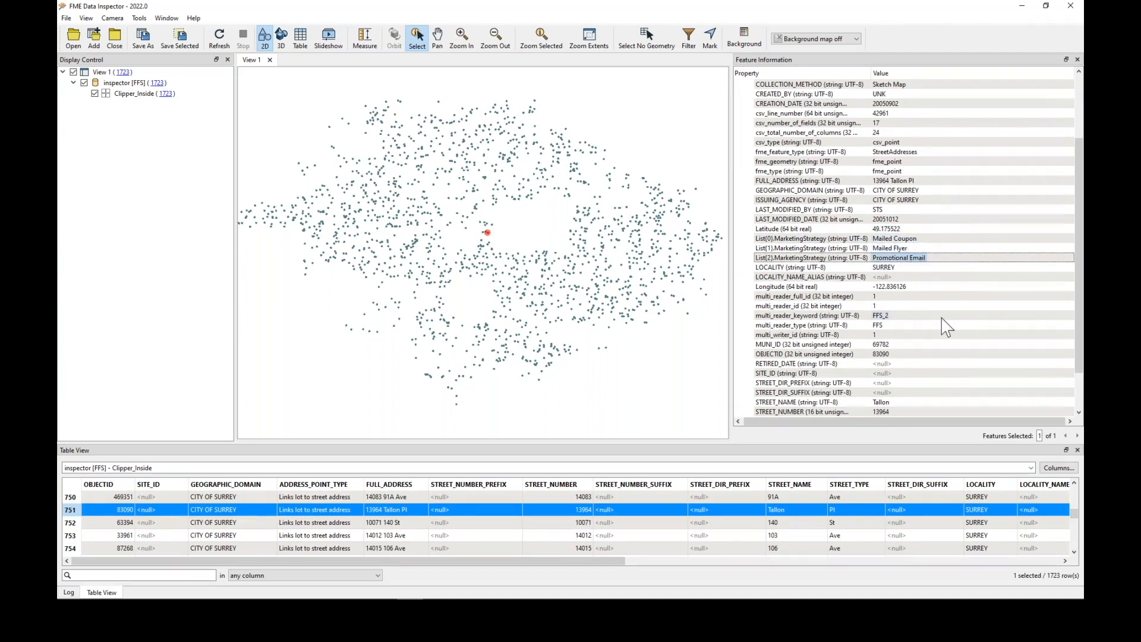
Close Data Inspector and the workspace without saving changes
{"action": "left_click", "coordinate": [1070, 5]}
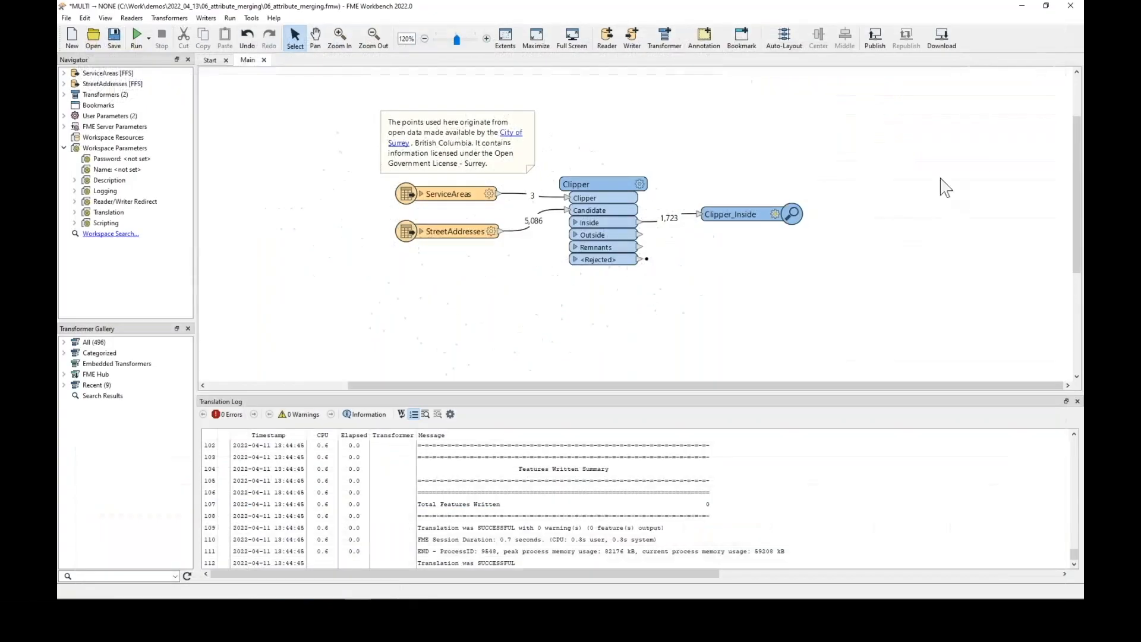
{"action": "left_click", "coordinate": [1071, 6]}
{"action": "left_click", "coordinate": [633, 321]}
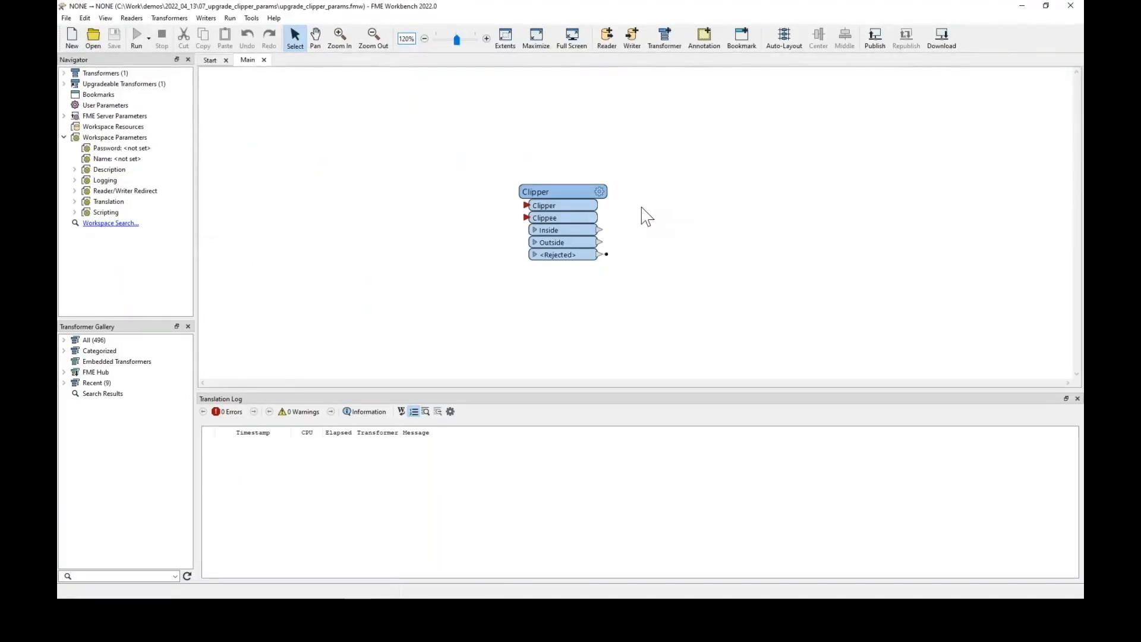
Upgrade the old Clipper transformer, accepting the upgrade warning
{"action": "left_click_drag", "start_coordinate": [196, 232], "coordinate": [230, 238]}
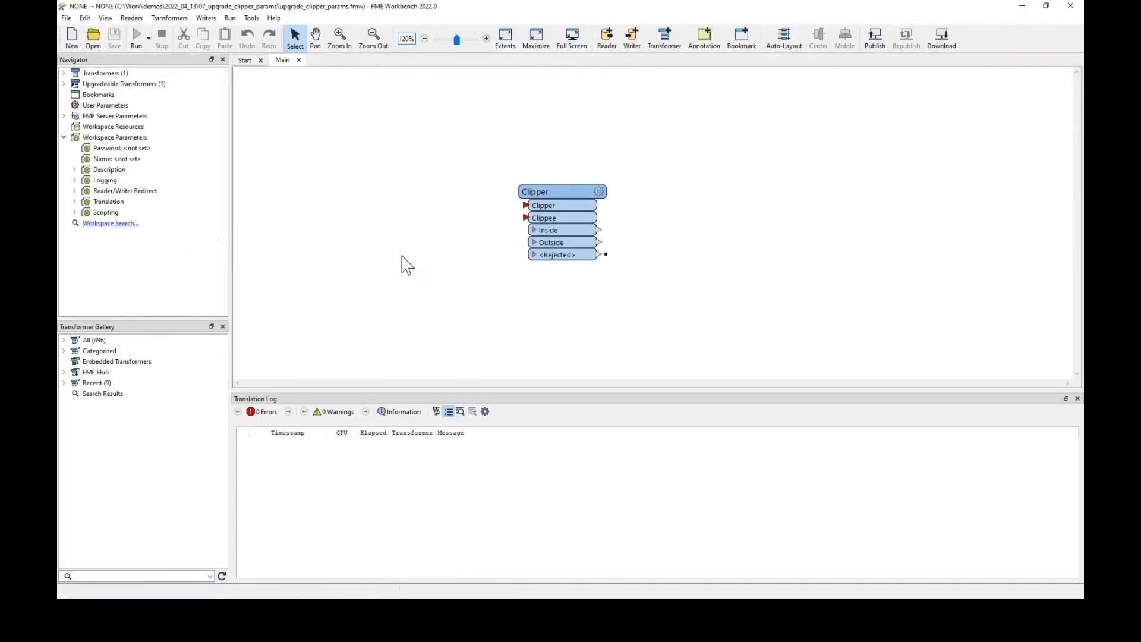
{"action": "left_click_drag", "start_coordinate": [553, 202], "coordinate": [400, 163]}
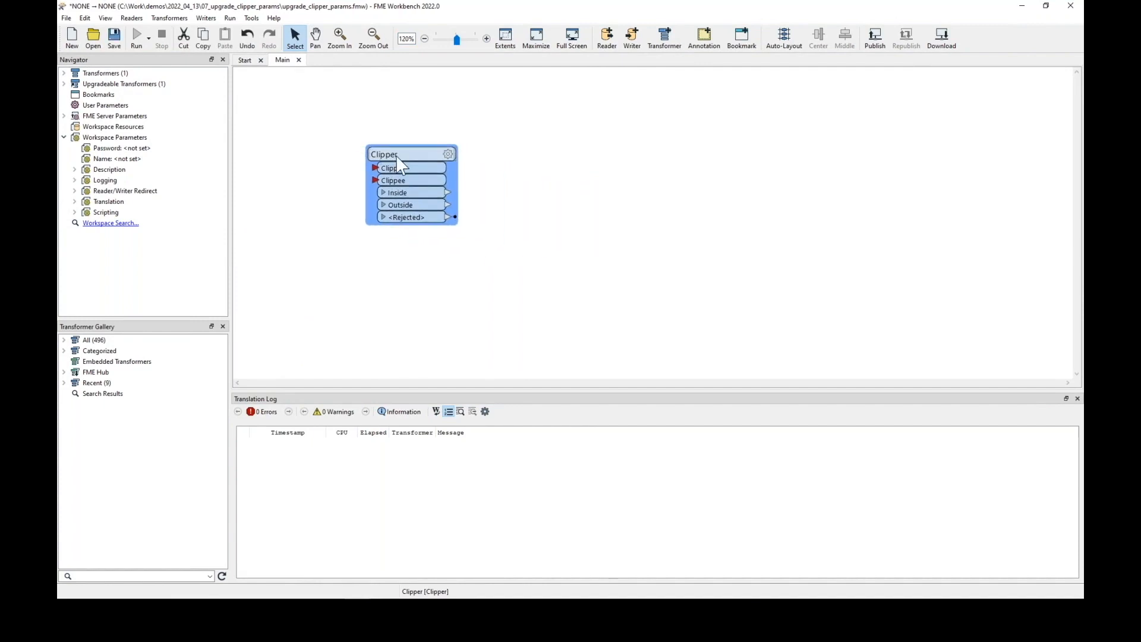
{"action": "right_click", "coordinate": [397, 157]}
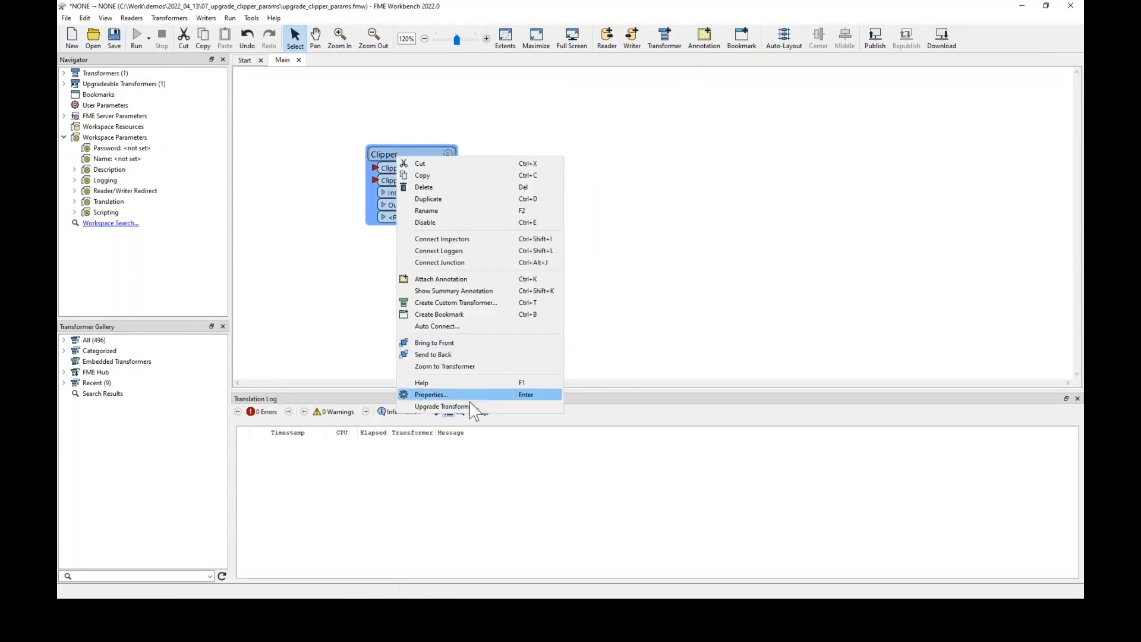
{"action": "left_click", "coordinate": [450, 407]}
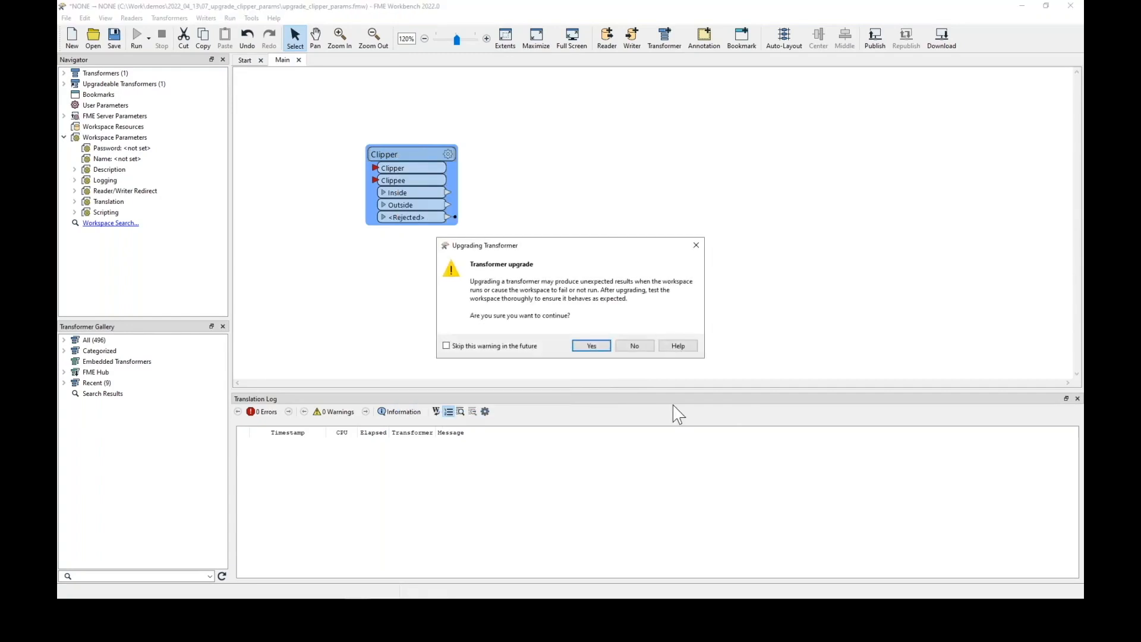
{"action": "left_click", "coordinate": [585, 347]}
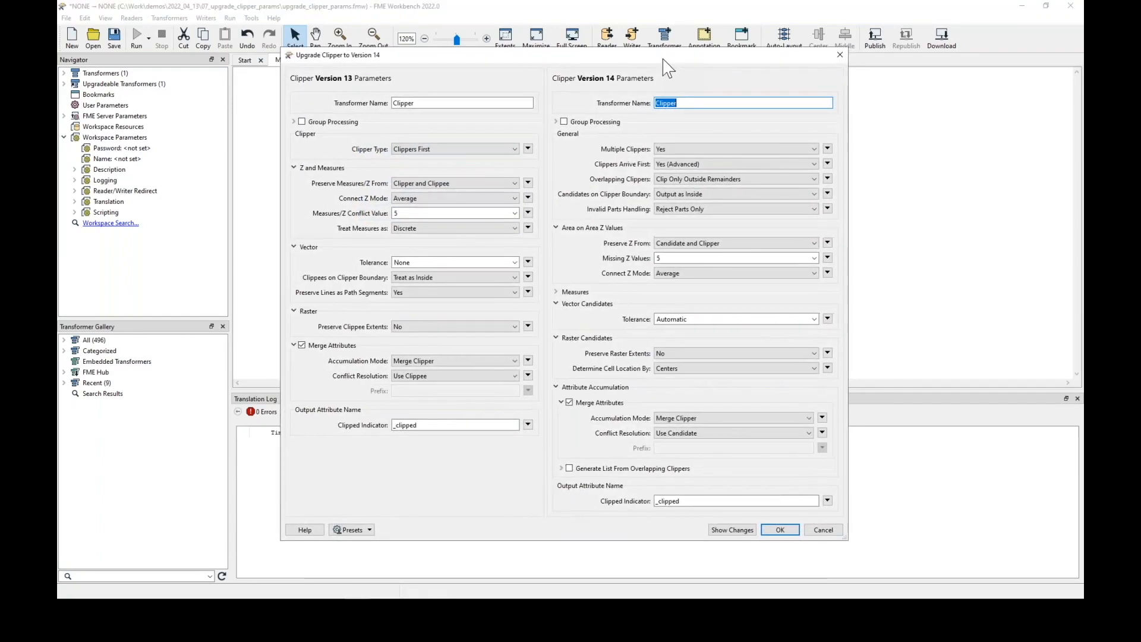
Review the version 13 and version 14 parameter comparison, expanding Measures, and accept the upgrade
{"action": "left_click_drag", "start_coordinate": [673, 64], "coordinate": [639, 50]}
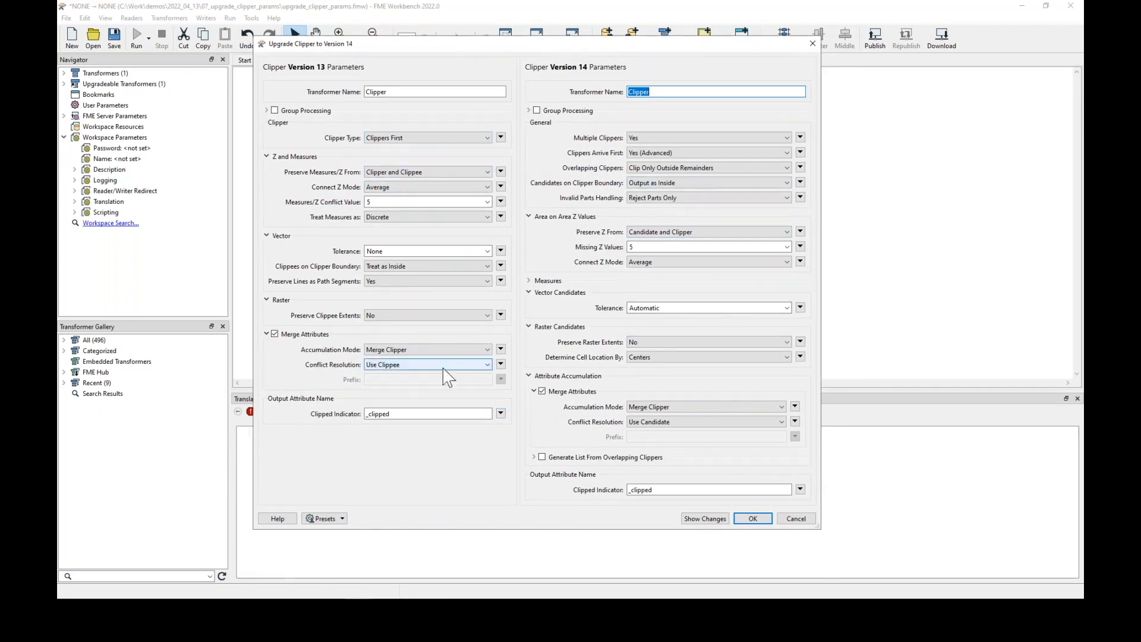
{"action": "left_click", "coordinate": [553, 280]}
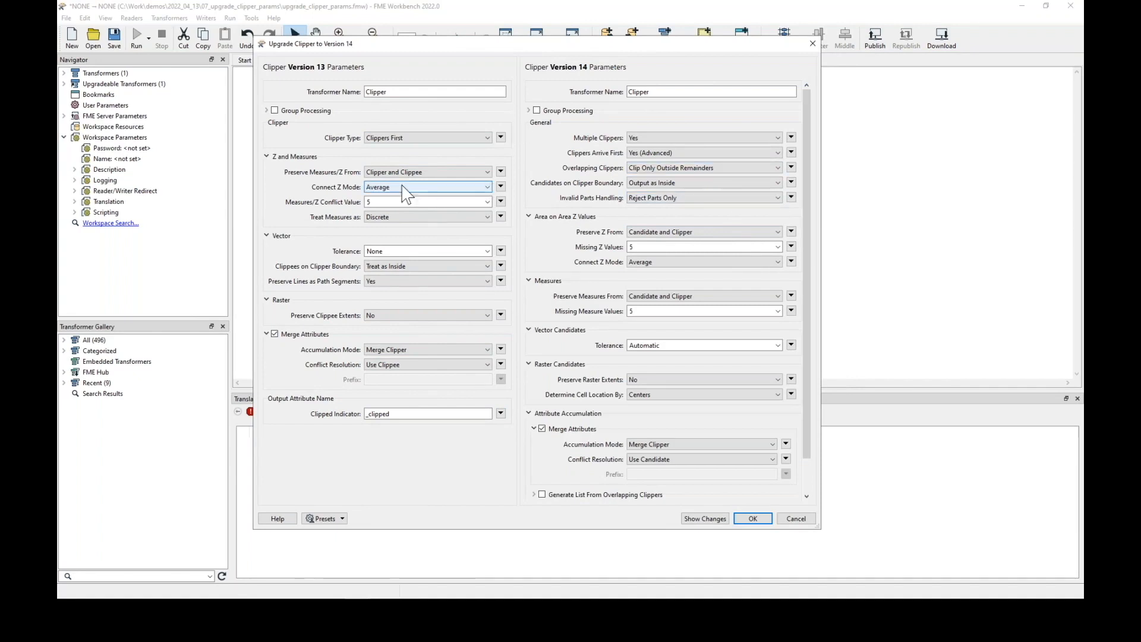
{"action": "left_click", "coordinate": [544, 282]}
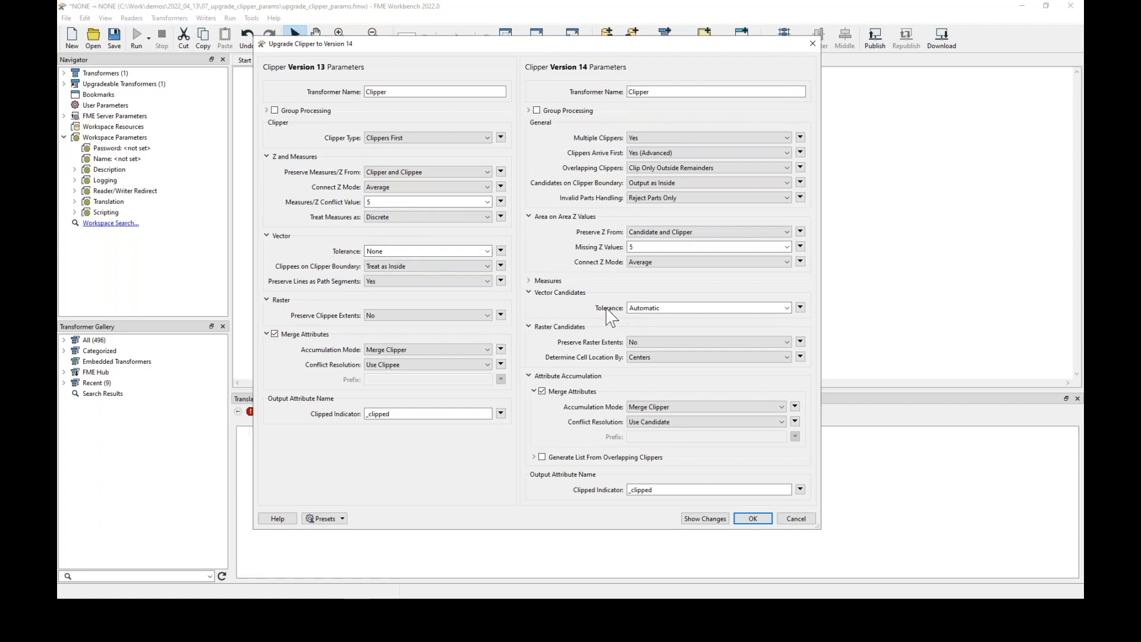
{"action": "left_click_drag", "start_coordinate": [627, 308], "coordinate": [685, 307]}
{"action": "left_click", "coordinate": [474, 284]}
{"action": "left_click", "coordinate": [472, 288]}
{"action": "left_click", "coordinate": [759, 521]}
Close the upgraded workspace without saving changes
{"action": "left_click", "coordinate": [790, 297]}
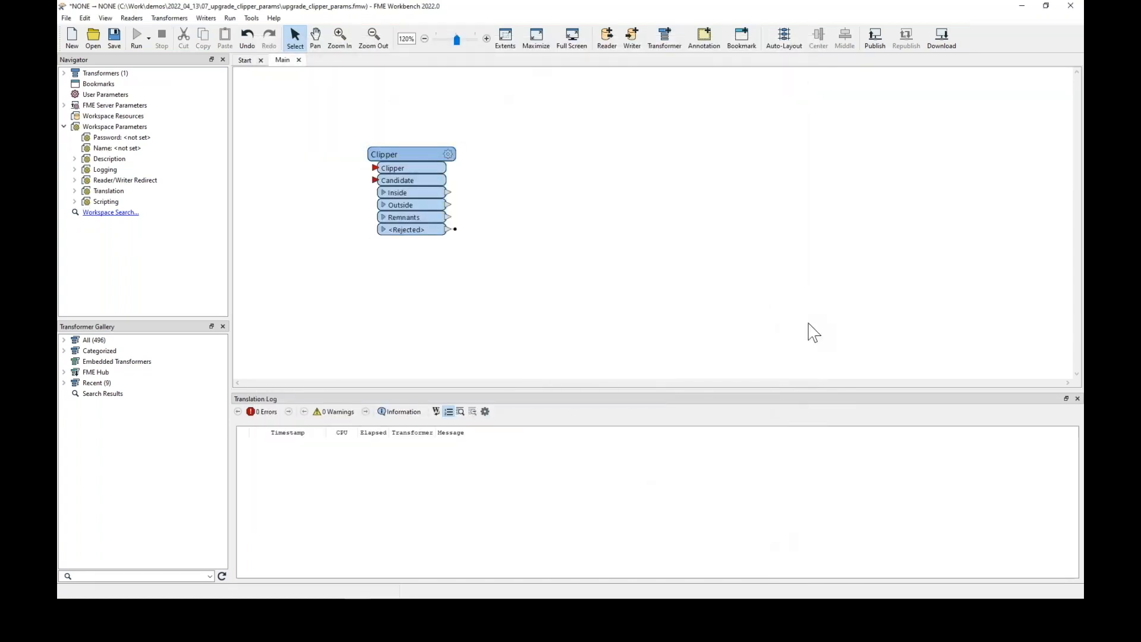
{"action": "left_click_drag", "start_coordinate": [410, 181], "coordinate": [470, 180]}
{"action": "left_click", "coordinate": [733, 242]}
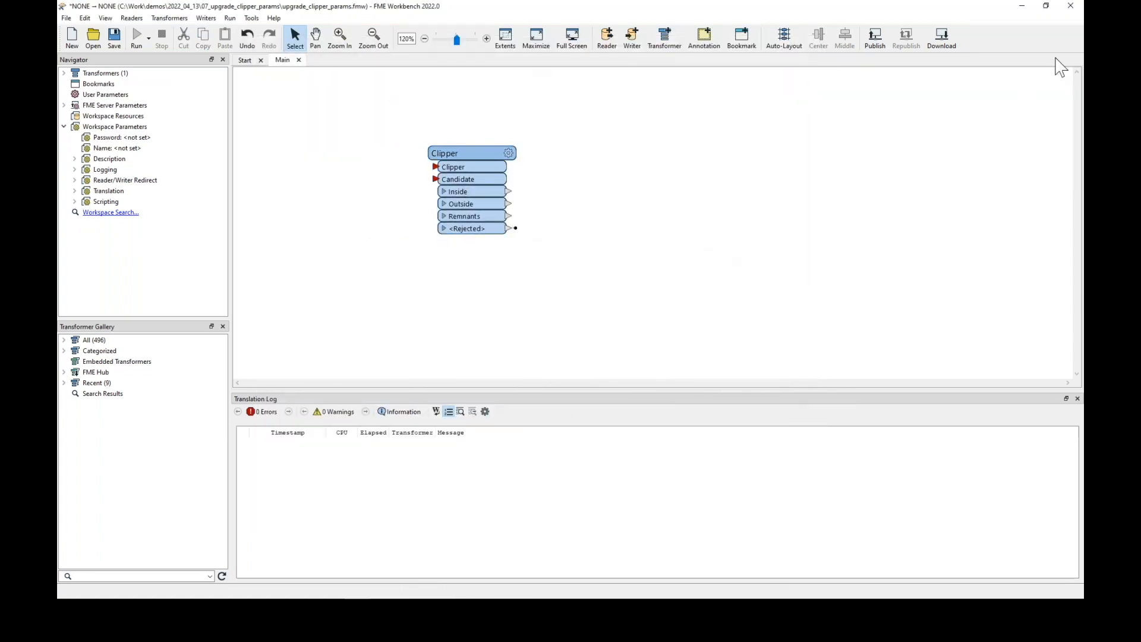
{"action": "left_click", "coordinate": [1070, 5]}
{"action": "left_click", "coordinate": [634, 325]}
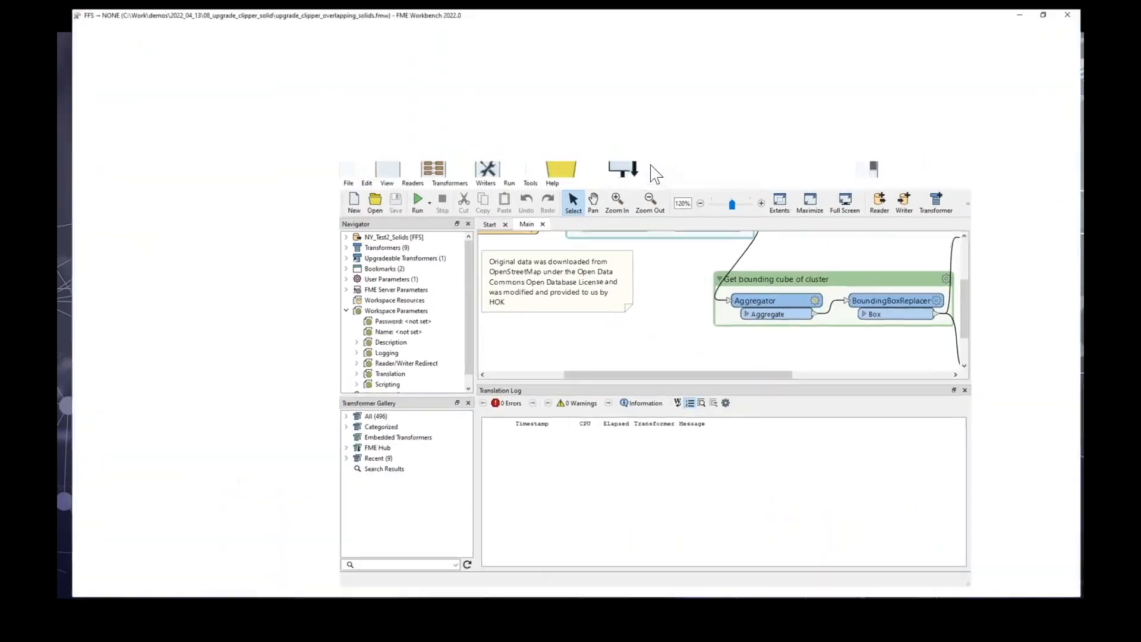
Run the overlapping solids workspace to inspect its clipped output
{"action": "left_click_drag", "start_coordinate": [523, 383], "coordinate": [505, 383]}
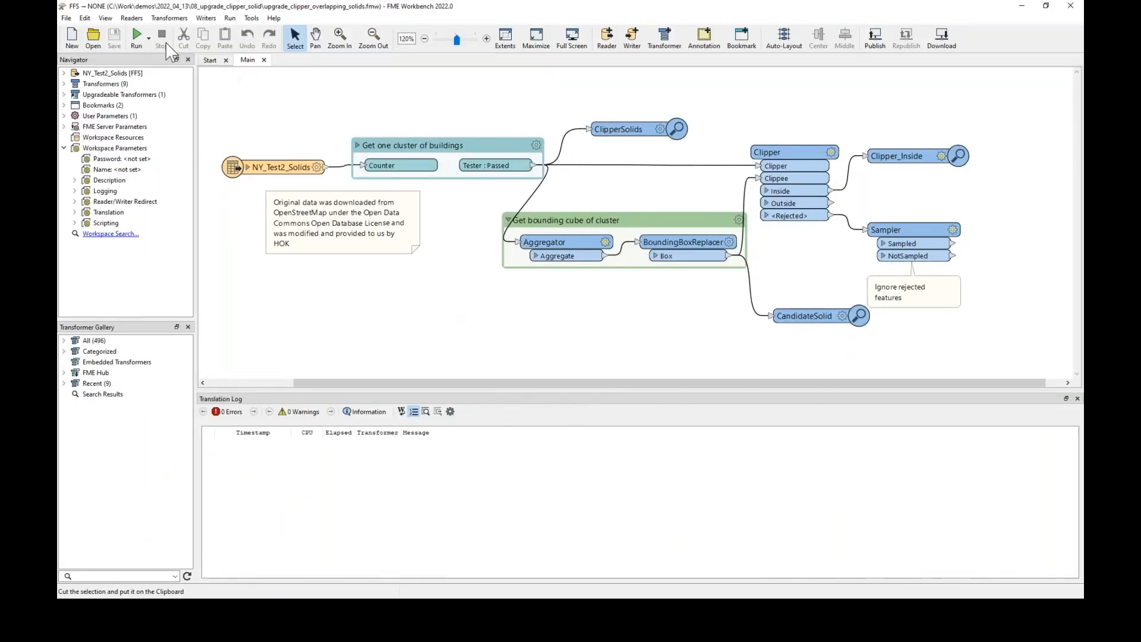
{"action": "left_click", "coordinate": [136, 36]}
{"action": "left_click", "coordinate": [666, 349]}
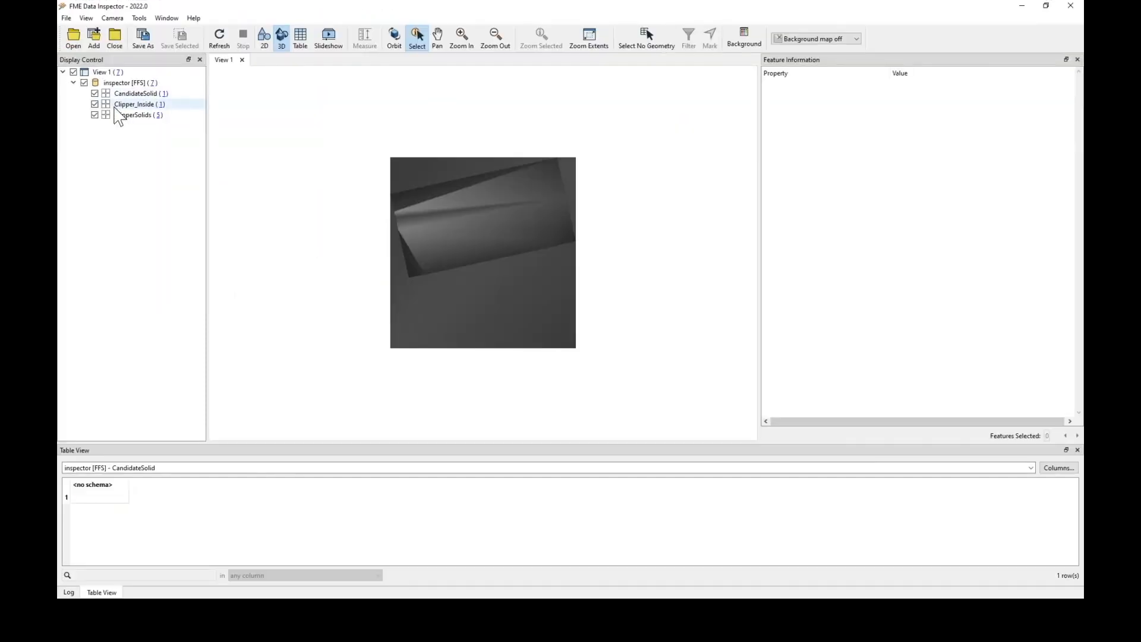
Show only the ClipperSolids layer and orbit the 3D view to examine the clipper solids
{"action": "left_click", "coordinate": [94, 105]}
{"action": "left_click", "coordinate": [94, 96]}
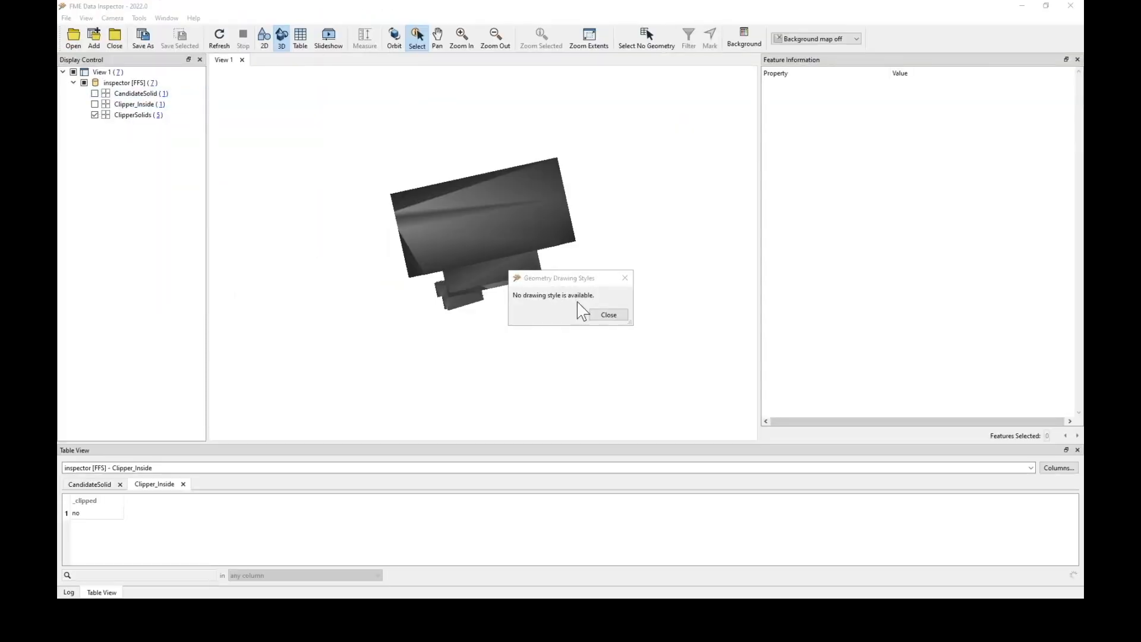
{"action": "left_click", "coordinate": [611, 315]}
{"action": "left_click", "coordinate": [394, 37]}
{"action": "mouse_move", "coordinate": [521, 353]}
{"action": "left_mouse_down"}
{"action": "mouse_move", "coordinate": [536, 395]}
{"action": "mouse_move", "coordinate": [493, 285]}
{"action": "left_mouse_up"}
{"action": "left_click", "coordinate": [417, 37]}
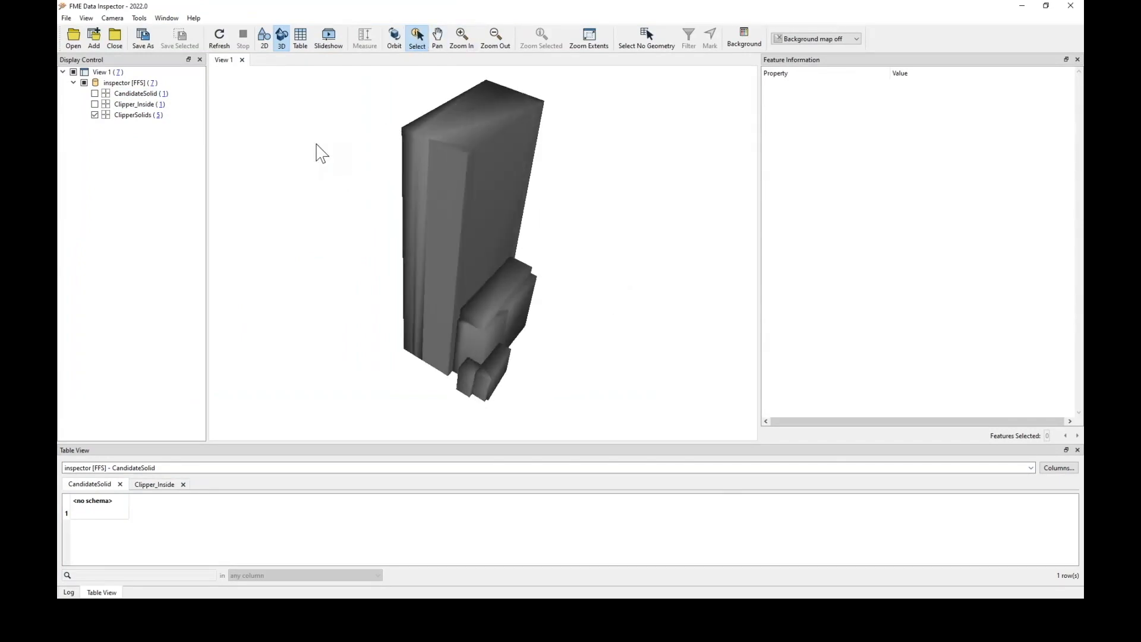
Select a clipper solid and step through the selected features to review their properties
{"action": "left_click", "coordinate": [469, 208]}
{"action": "left_click", "coordinate": [1077, 435]}
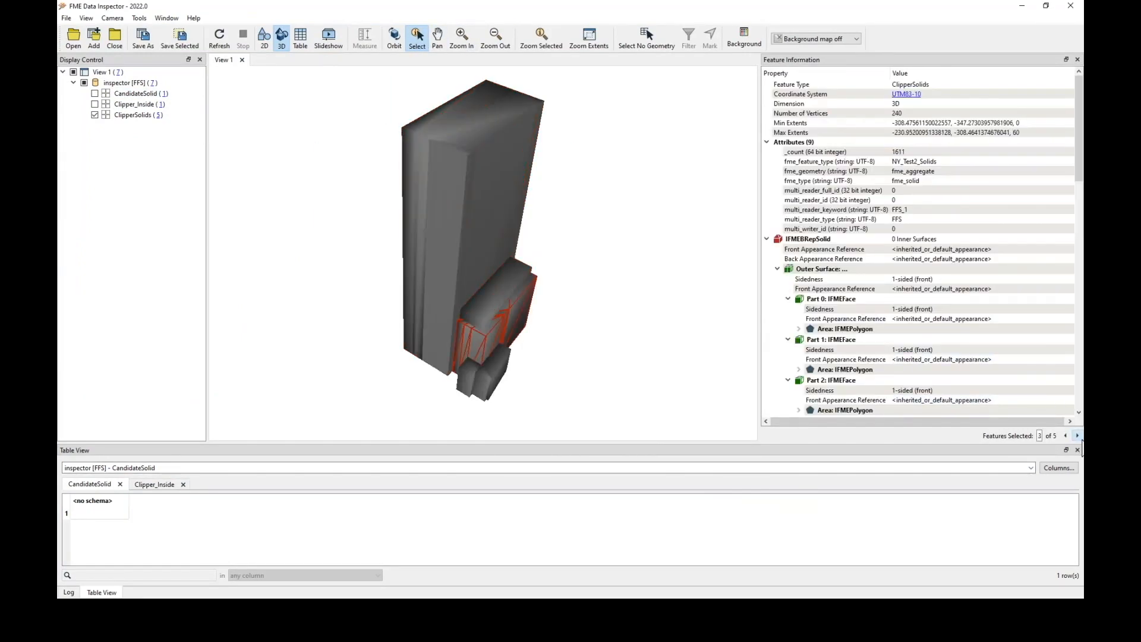
{"action": "left_click", "coordinate": [1077, 436]}
{"action": "left_click", "coordinate": [1077, 436]}
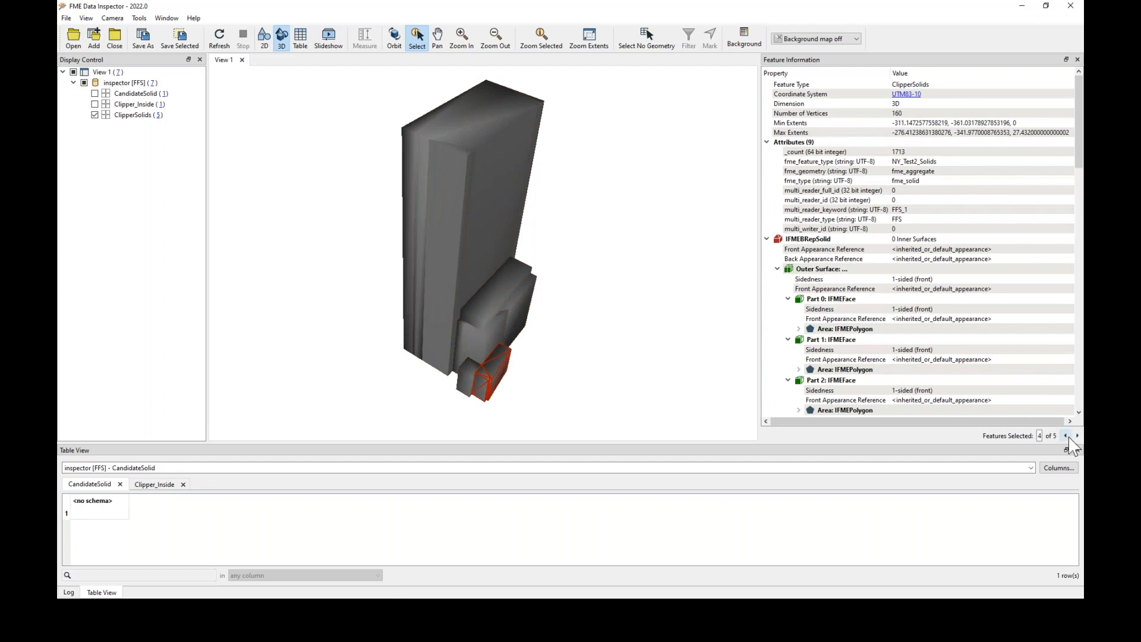
{"action": "left_click", "coordinate": [1066, 436]}
{"action": "left_click", "coordinate": [1066, 436]}
{"action": "left_click", "coordinate": [1066, 437]}
Inspect the CandidateSolid box and the Clipper_Inside output in turn, then close the Data Inspector
{"action": "left_click", "coordinate": [94, 94]}
{"action": "left_click", "coordinate": [95, 115]}
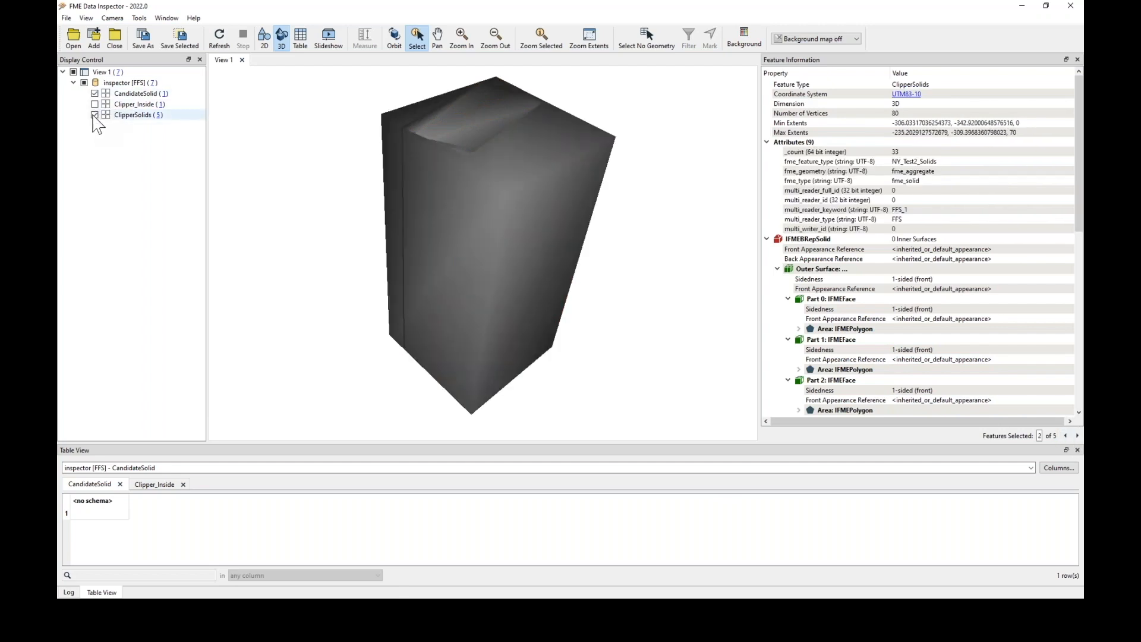
{"action": "left_click", "coordinate": [533, 298]}
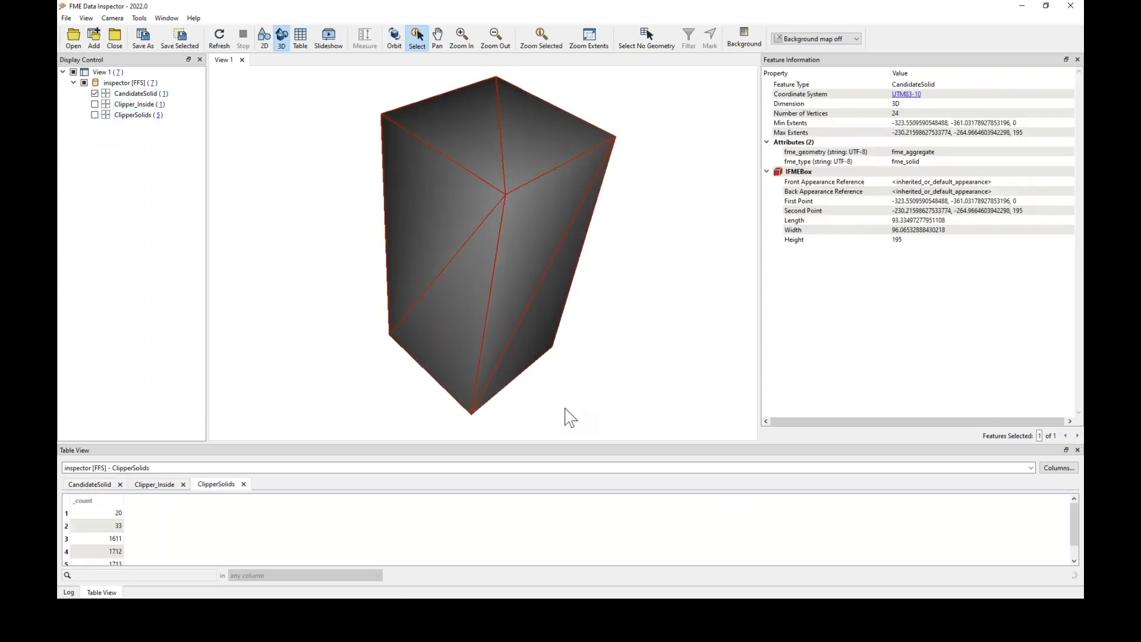
{"action": "left_click", "coordinate": [94, 104]}
{"action": "left_click", "coordinate": [94, 93]}
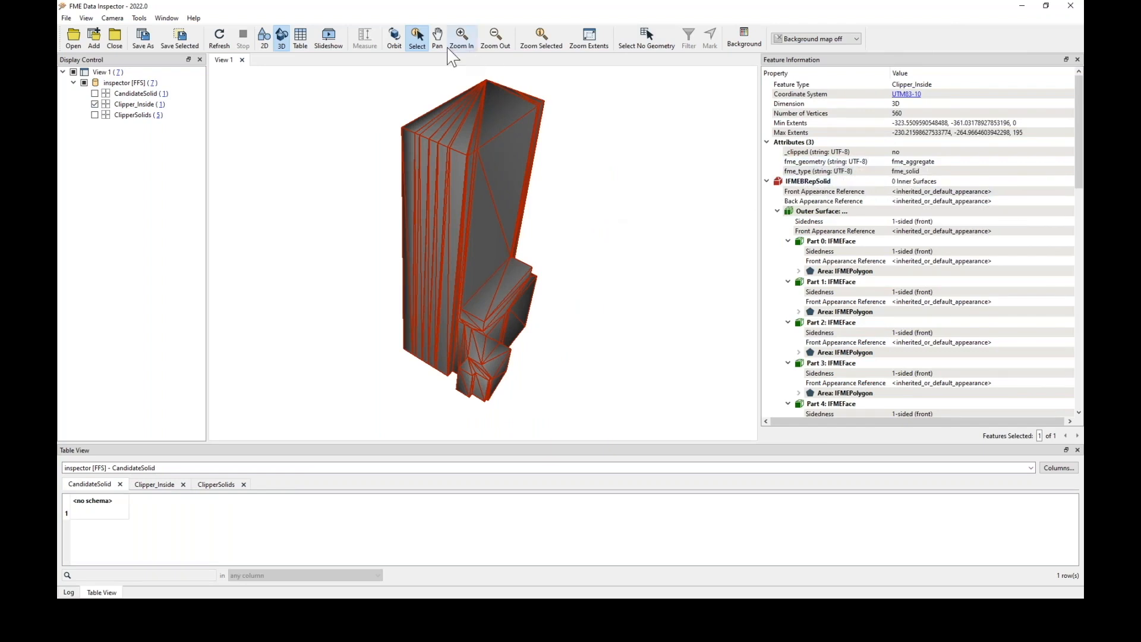
{"action": "left_click", "coordinate": [394, 37]}
{"action": "left_click_drag", "start_coordinate": [555, 321], "coordinate": [589, 284]}
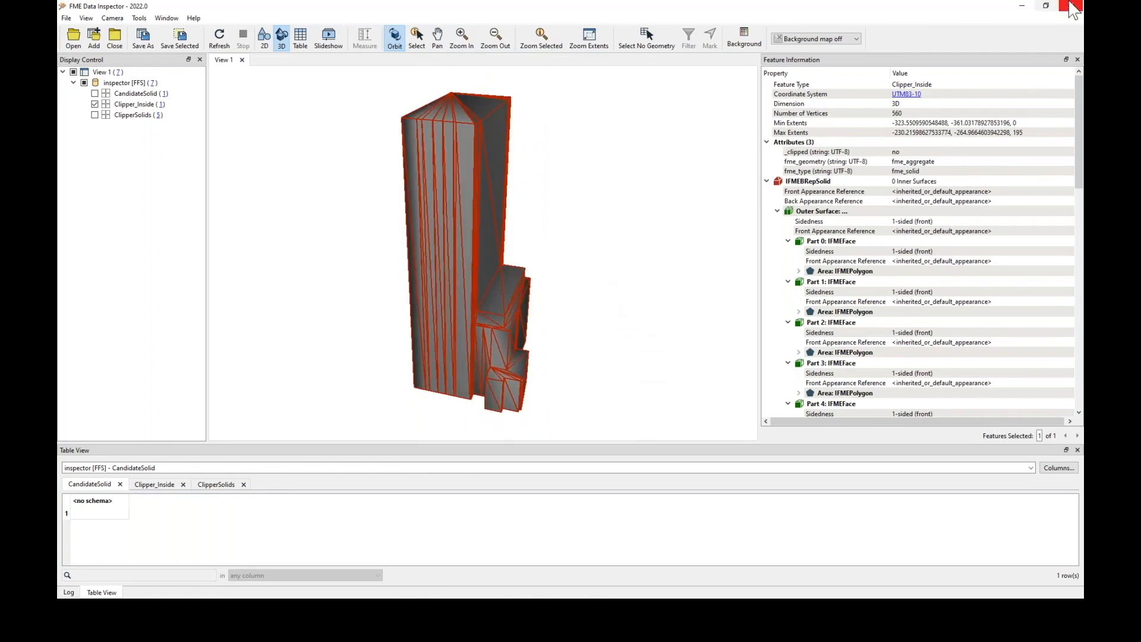
{"action": "left_click", "coordinate": [1070, 6]}
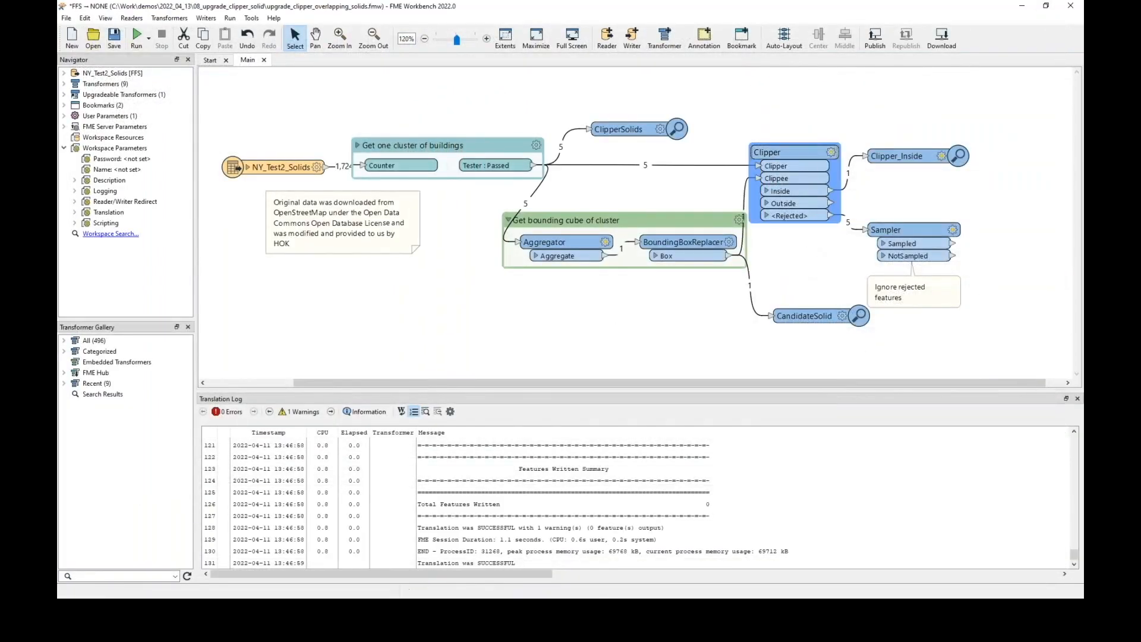
Upgrade the Clipper transformer in the overlapping solids workspace, accepting the upgrade
{"action": "right_click", "coordinate": [823, 165]}
{"action": "left_click", "coordinate": [872, 437]}
{"action": "left_click", "coordinate": [601, 355]}
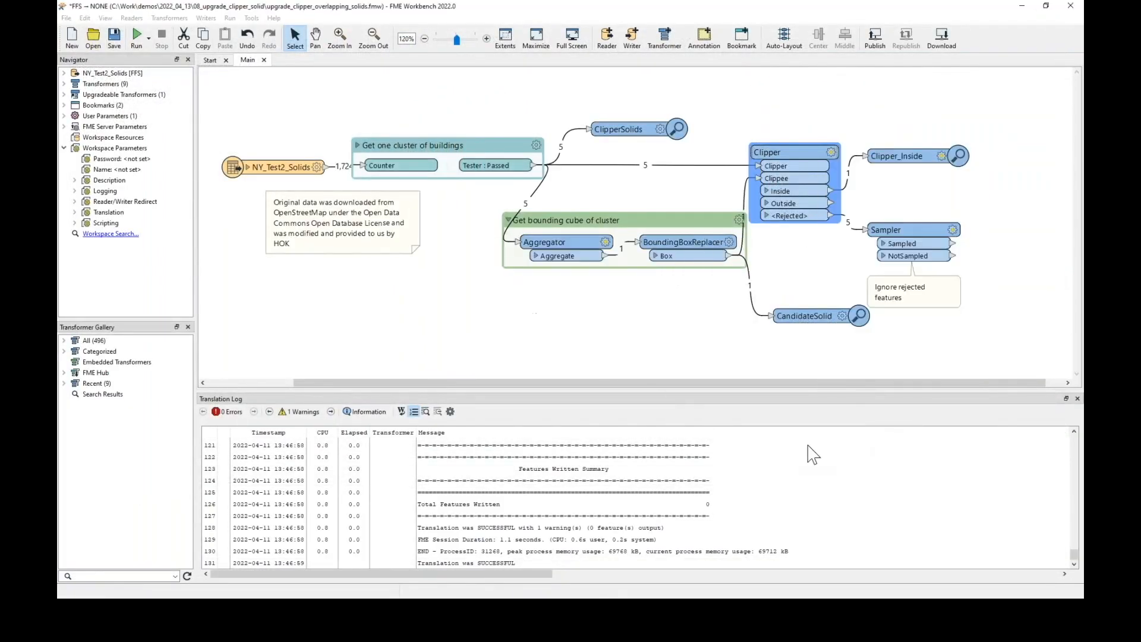
{"action": "left_click", "coordinate": [794, 402]}
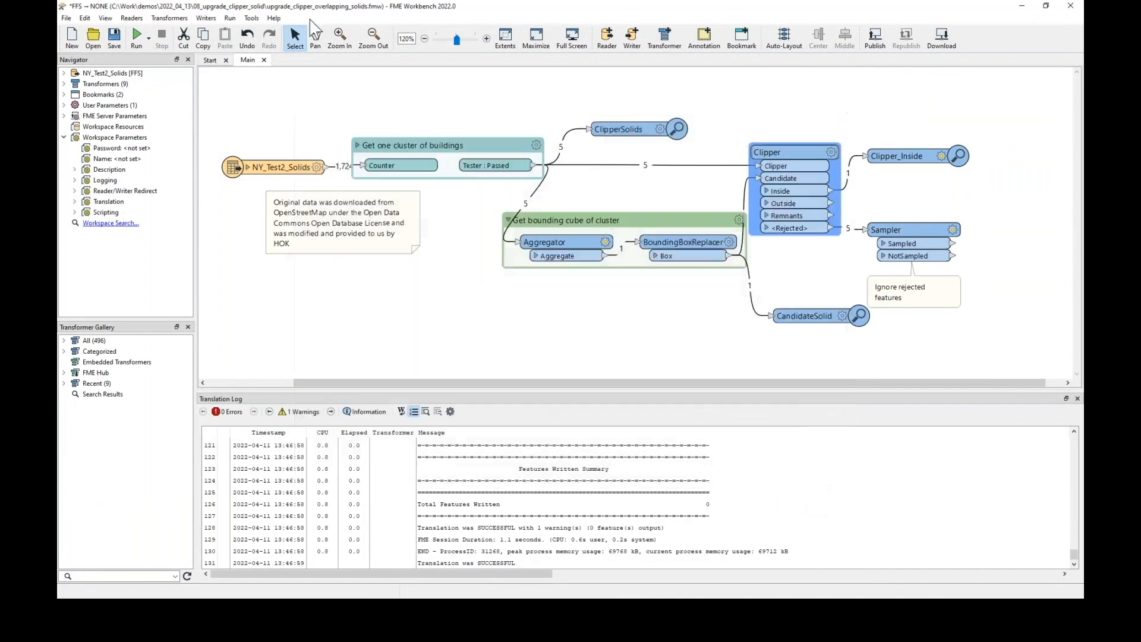
Run the upgraded workspace and display only the Clipper_Inside output in the Data Inspector
{"action": "left_click", "coordinate": [137, 36]}
{"action": "left_click", "coordinate": [664, 347]}
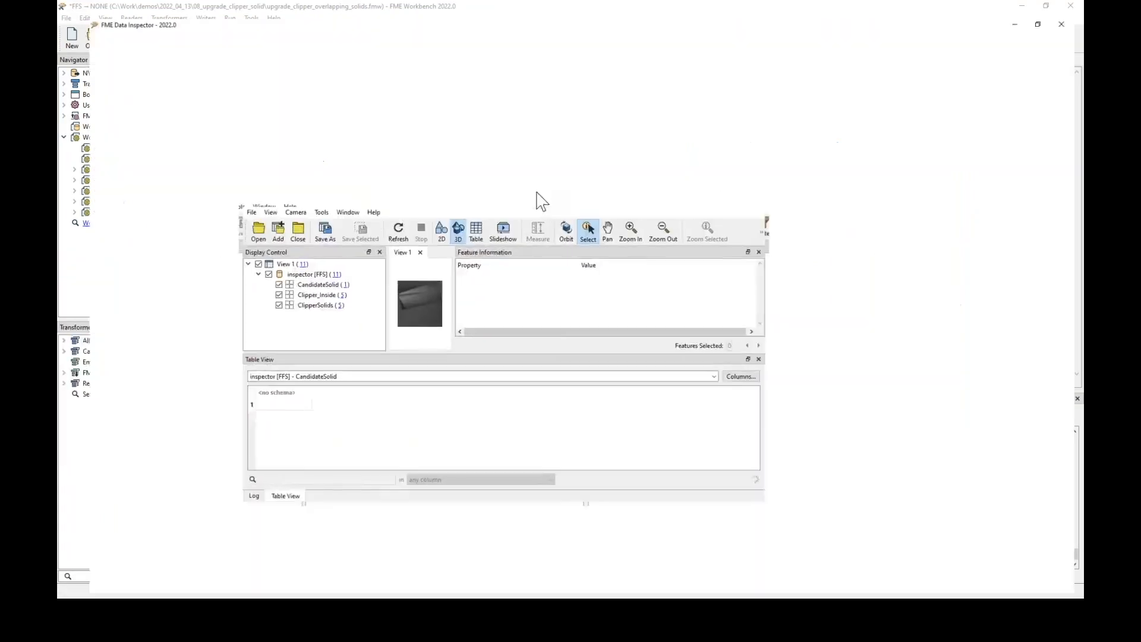
{"action": "left_click", "coordinate": [394, 38]}
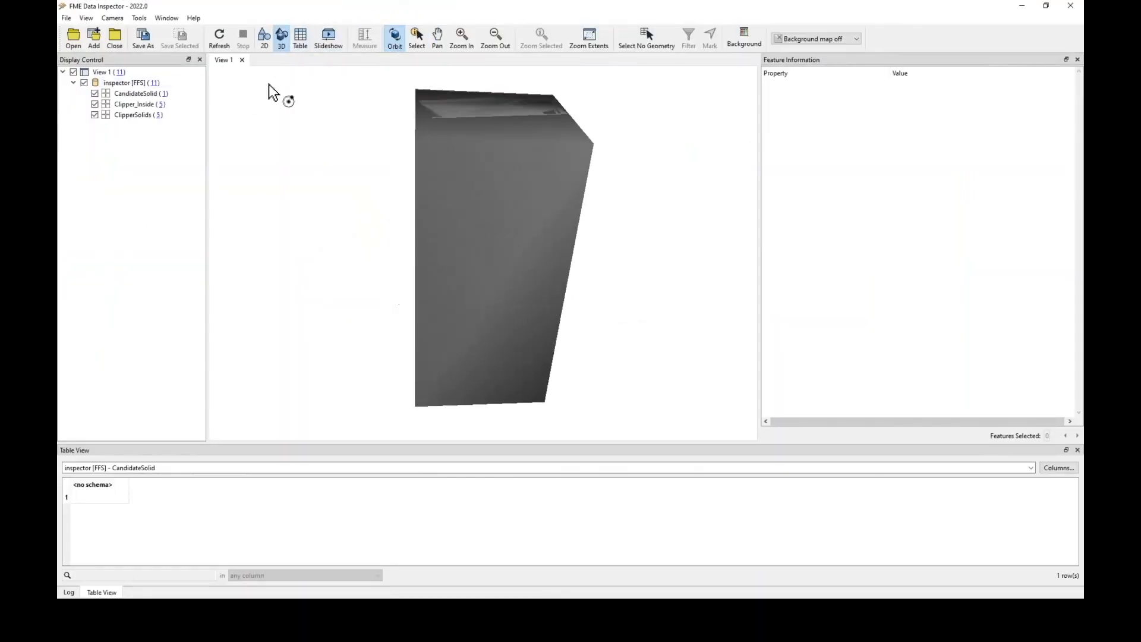
{"action": "left_click", "coordinate": [95, 94]}
{"action": "left_click", "coordinate": [95, 115]}
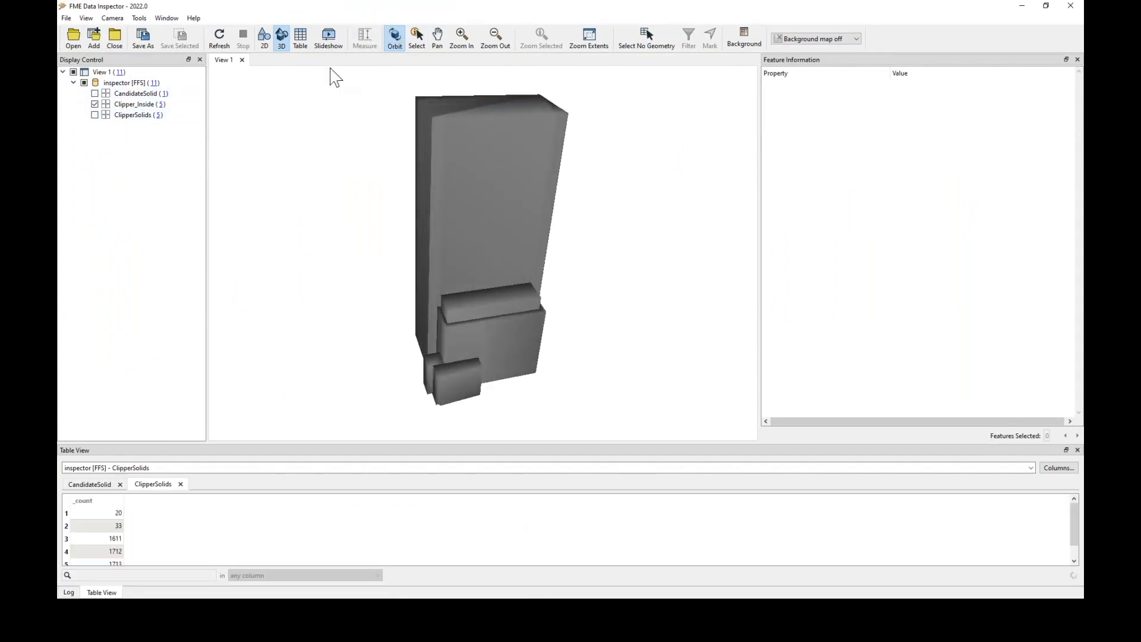
Select the clipped inside solids, step through each feature's attributes, and close the Data Inspector
{"action": "left_click", "coordinate": [412, 35]}
{"action": "left_click_drag", "start_coordinate": [394, 116], "coordinate": [746, 459]}
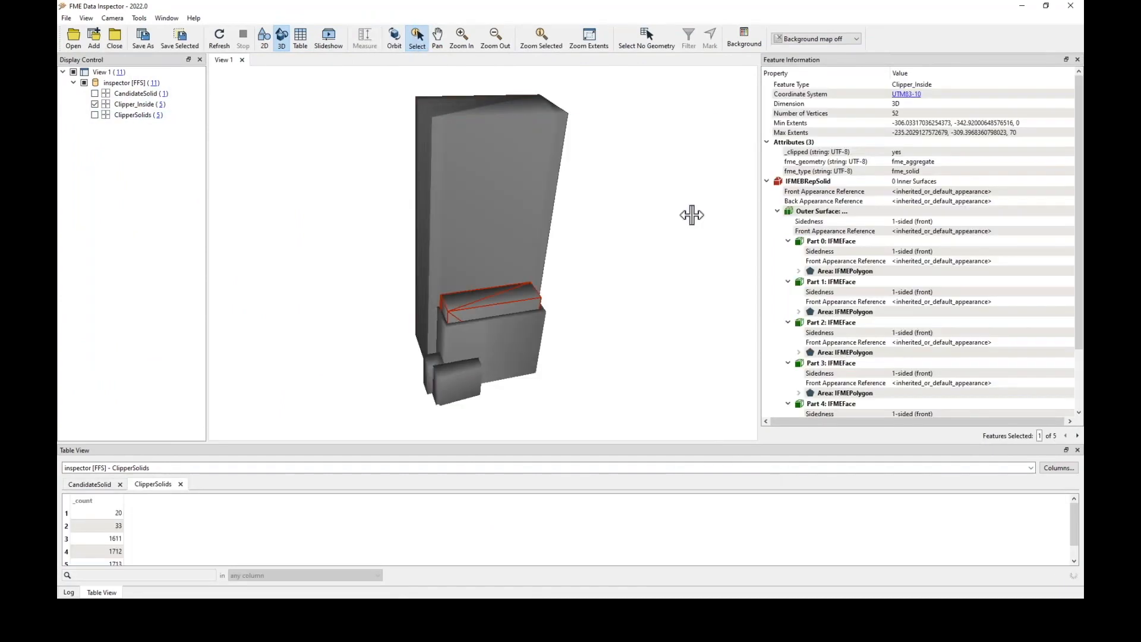
{"action": "left_click", "coordinate": [396, 39]}
{"action": "left_click_drag", "start_coordinate": [578, 347], "coordinate": [695, 355]}
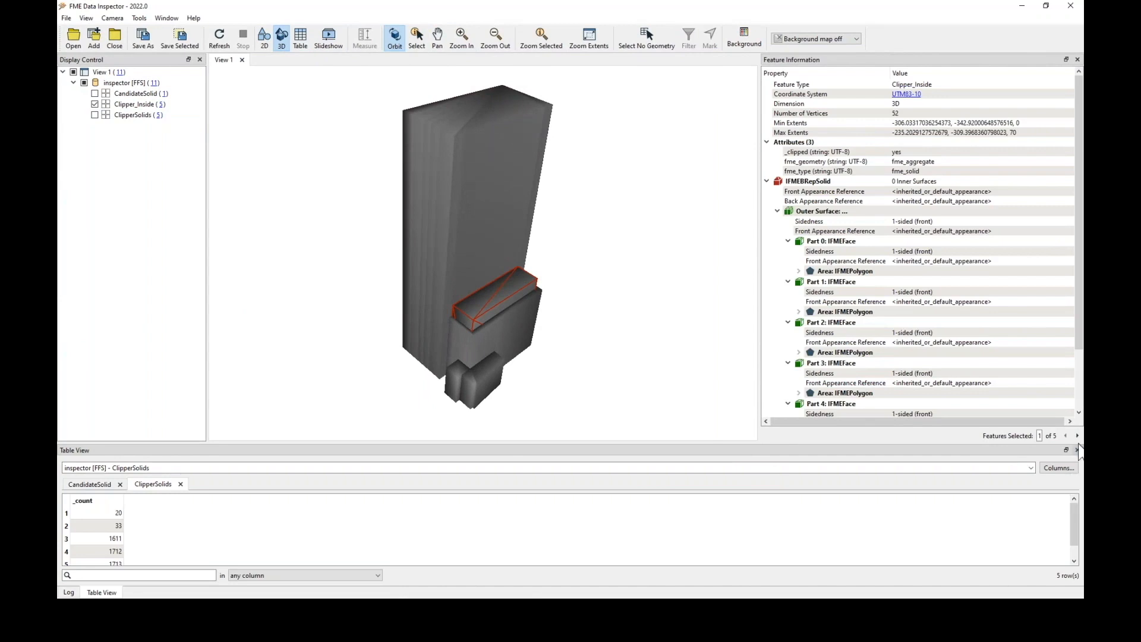
{"action": "left_click", "coordinate": [1077, 437]}
{"action": "left_click", "coordinate": [1077, 437]}
{"action": "left_click", "coordinate": [1077, 437]}
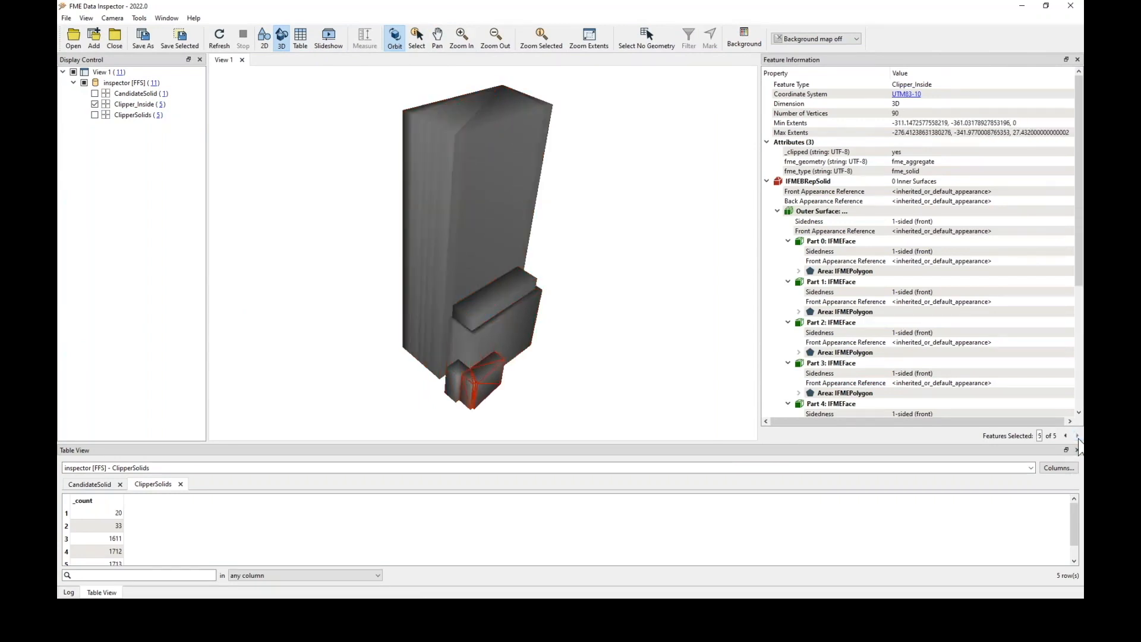
{"action": "left_click", "coordinate": [1070, 6]}
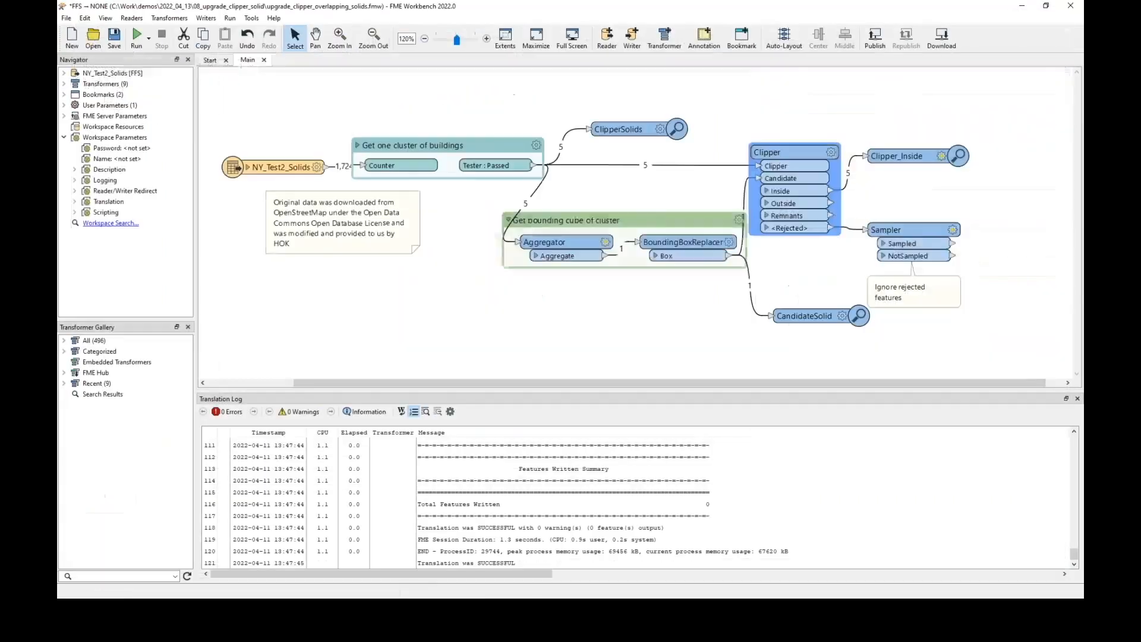
Insert a SolidDissolver transformer before the Clipper and run the workspace
{"action": "type", "text": "solidd"}
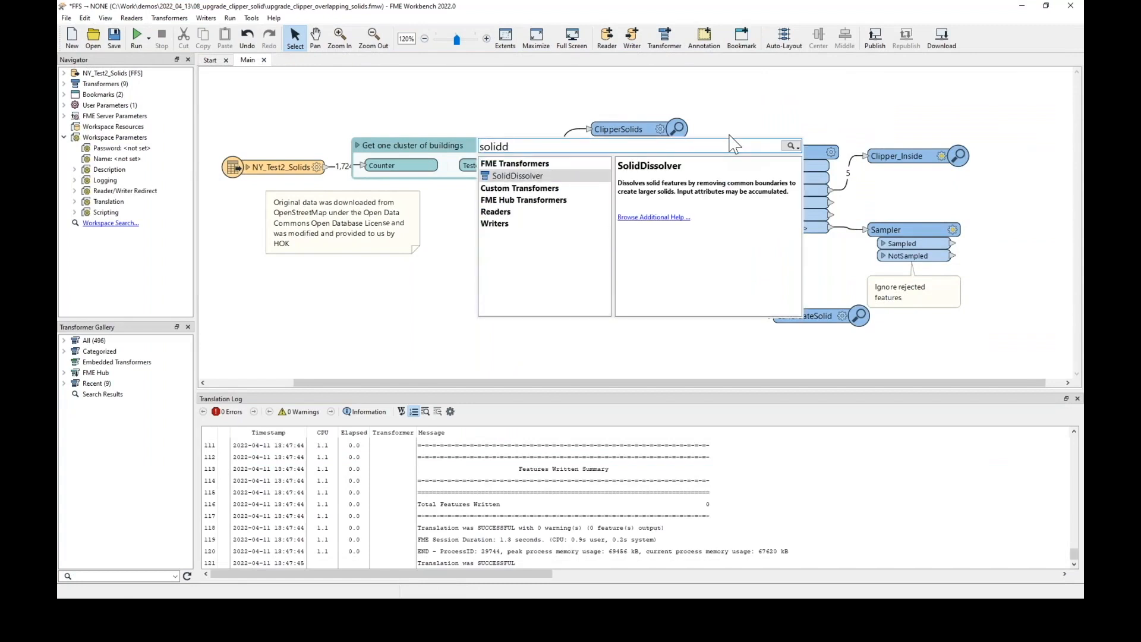
{"action": "key", "text": "Return"}
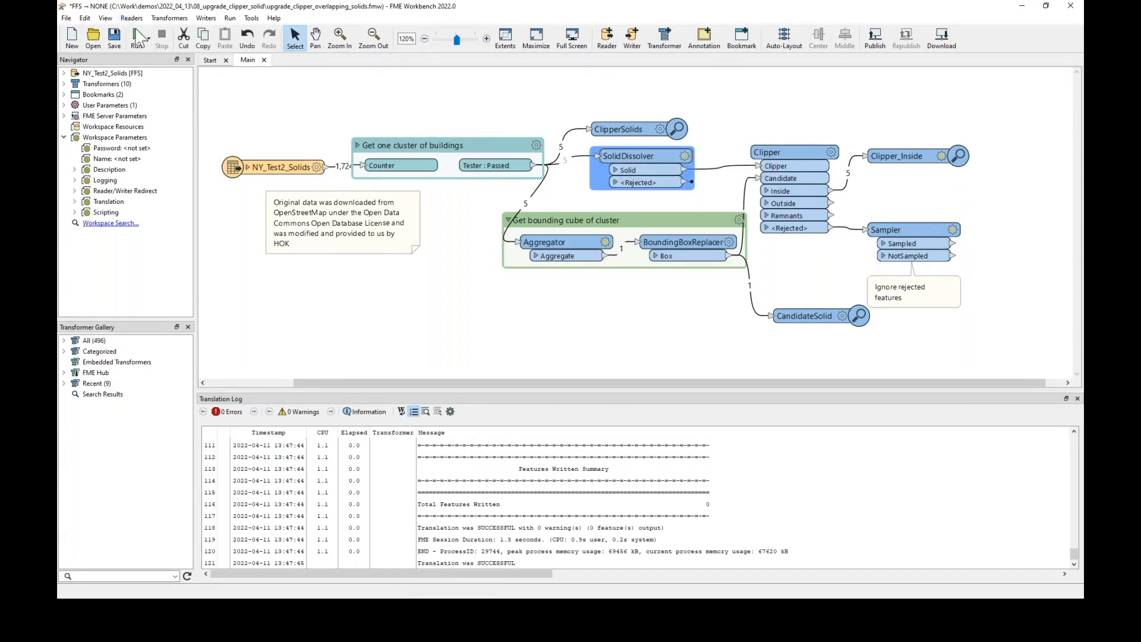
{"action": "left_click", "coordinate": [137, 37]}
{"action": "left_click", "coordinate": [670, 354]}
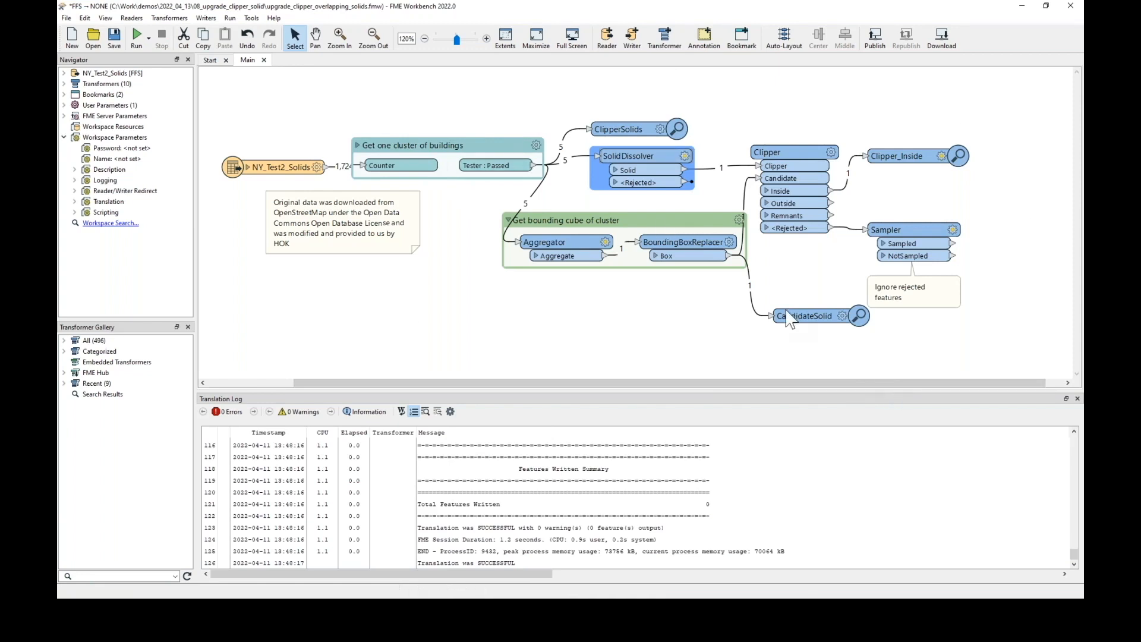
Delete the Clipper with its outputs and the bounding cube group from the workspace
{"action": "left_click_drag", "start_coordinate": [1038, 347], "coordinate": [729, 100]}
{"action": "key", "text": "Delete"}
{"action": "left_click_drag", "start_coordinate": [796, 312], "coordinate": [456, 205]}
{"action": "key", "text": "Delete"}
Connect an Inspector to the SolidDissolver's Solid output
{"action": "right_click", "coordinate": [686, 171]}
{"action": "left_click", "coordinate": [708, 178]}
{"action": "left_click", "coordinate": [717, 314]}
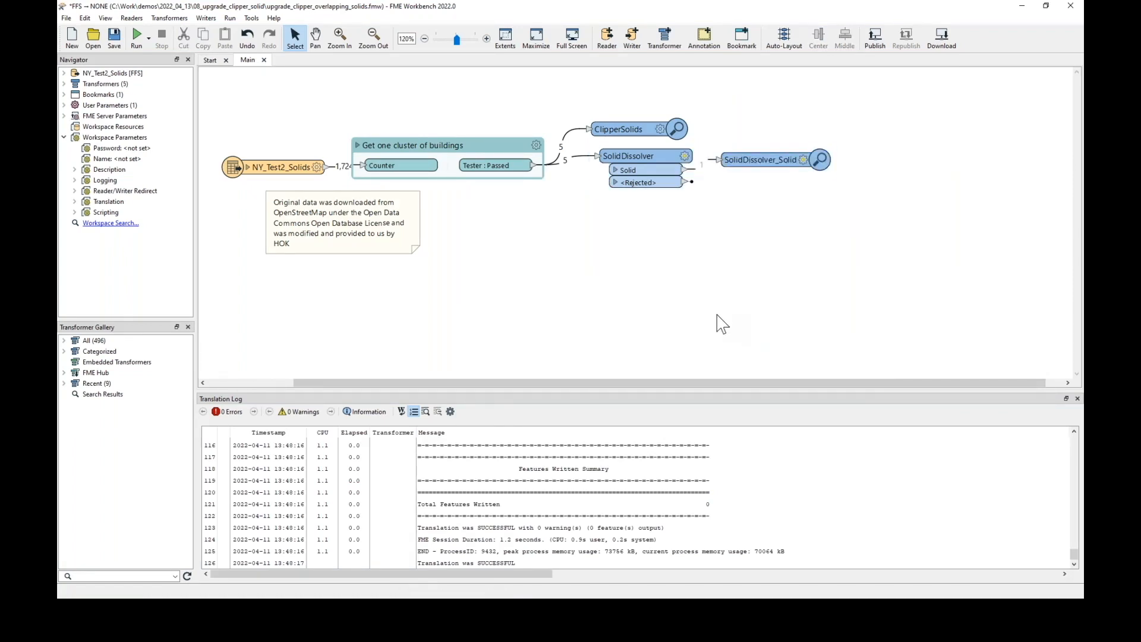
Close the workspace without saving changes
{"action": "left_click", "coordinate": [1070, 5]}
{"action": "left_click", "coordinate": [654, 326]}
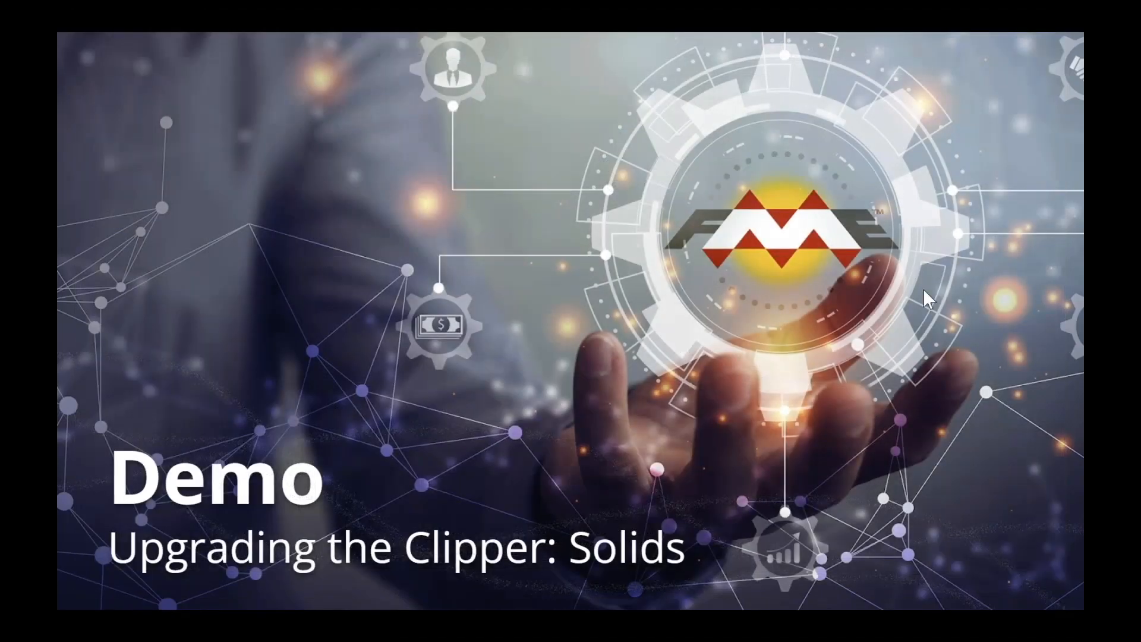
{"action": "left_click", "coordinate": [924, 291]}
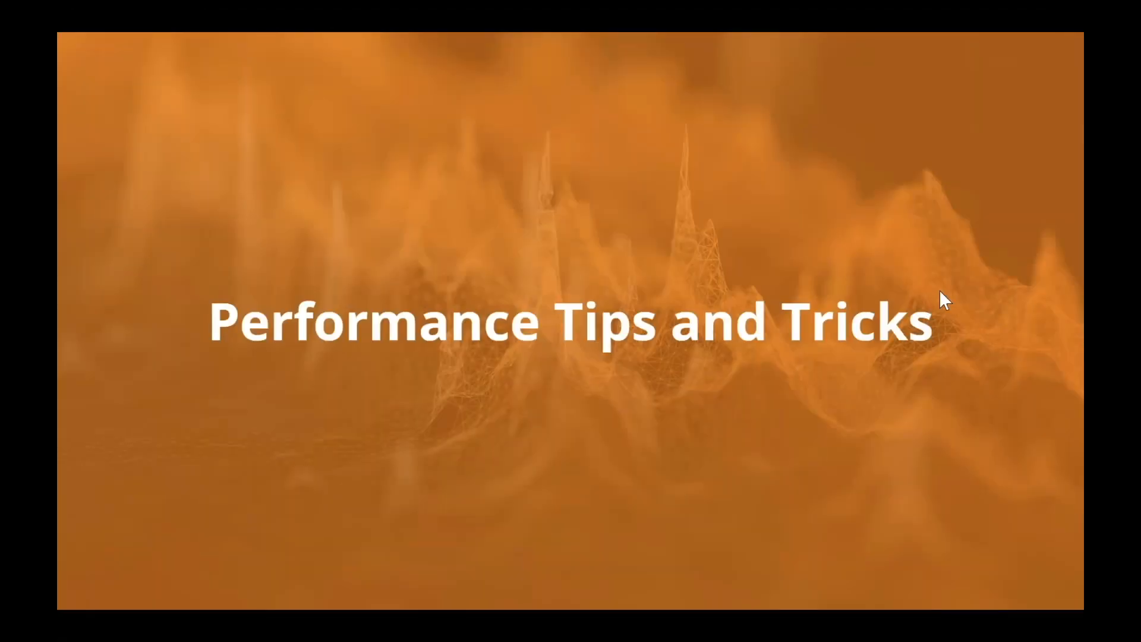